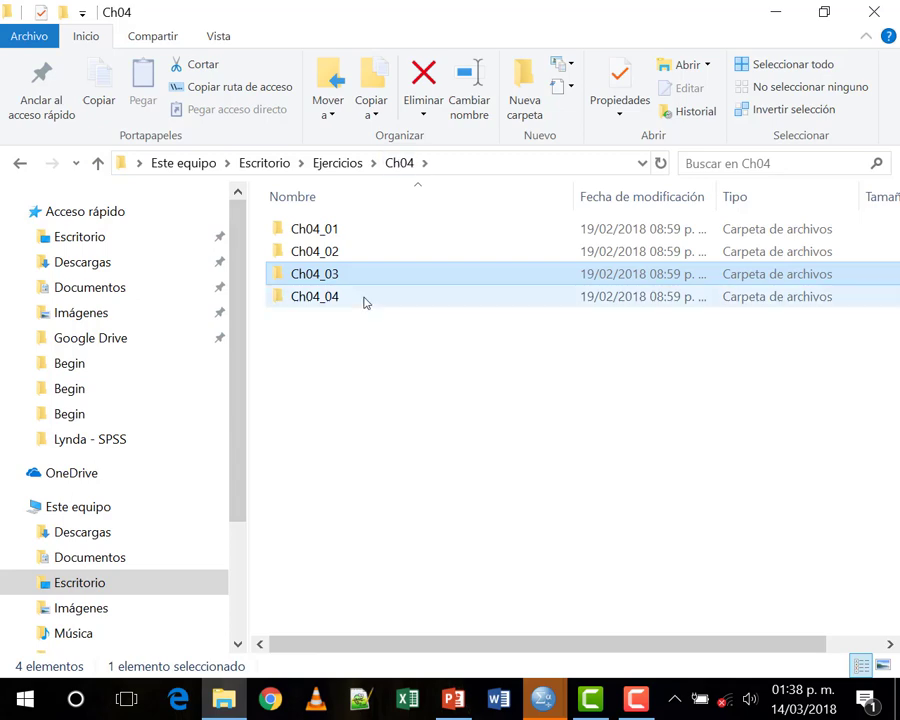
Step: Open the Tickets data file from the Begin folder inside Ch04_04
double_click(363, 298)
double_click(349, 229)
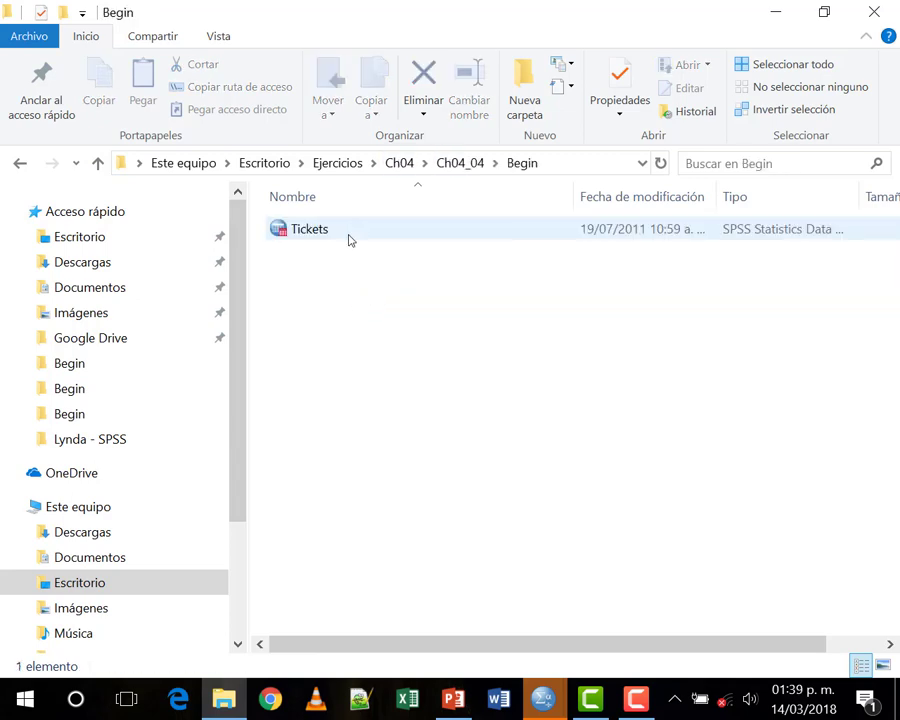
double_click(347, 236)
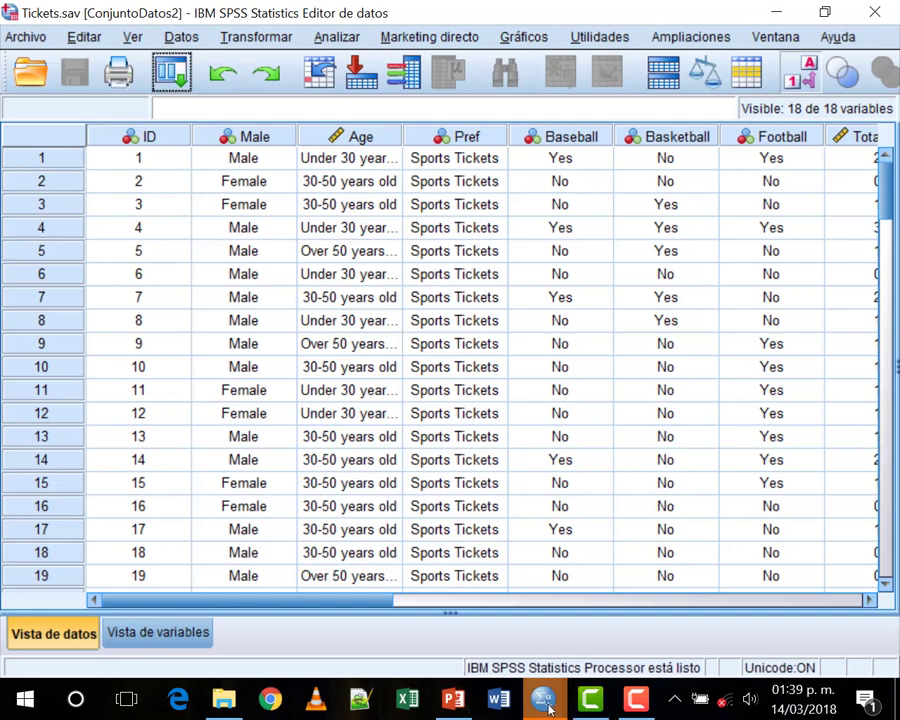
Step: Switch to the PowerPoint presentation and show slide 100, "Analizar > Respuesta Múltiple"
click(453, 698)
click(82, 377)
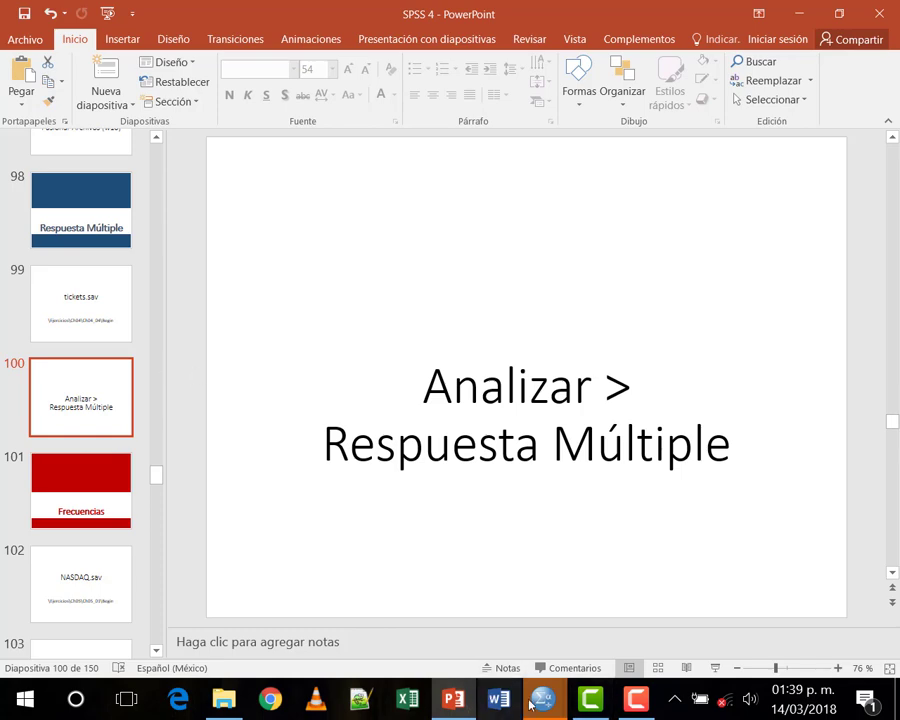
Step: Close the Search1.sav data set in SPSS and answer the closing prompt
mouse_move(540, 700)
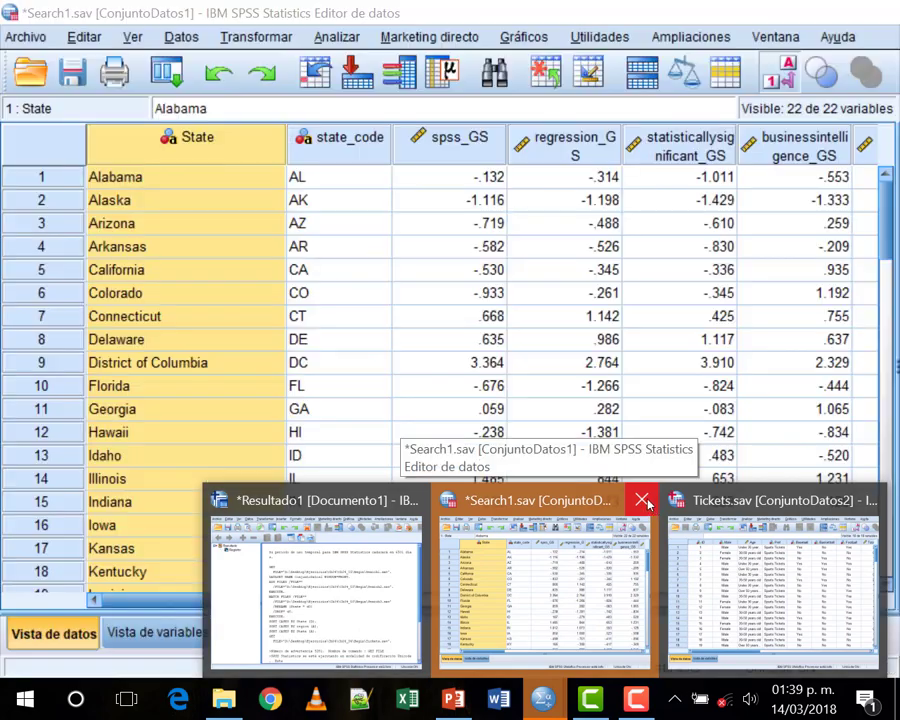
click(646, 502)
click(452, 454)
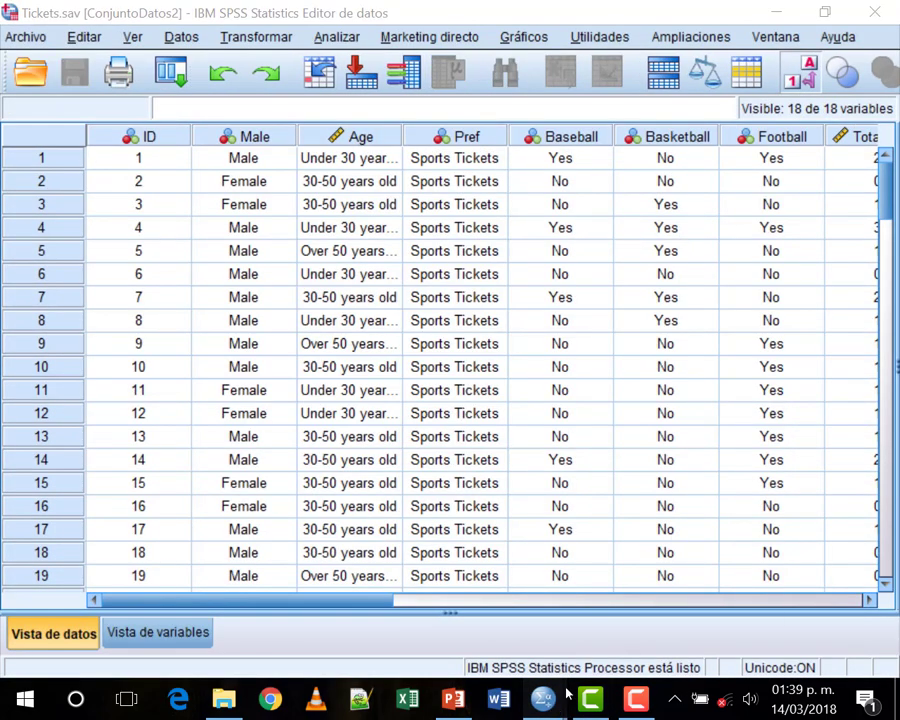
Step: Review the variables available for defining multiple response sets in an enlarged dialog, and leave it without defining a set
click(340, 37)
mouse_move(506, 484)
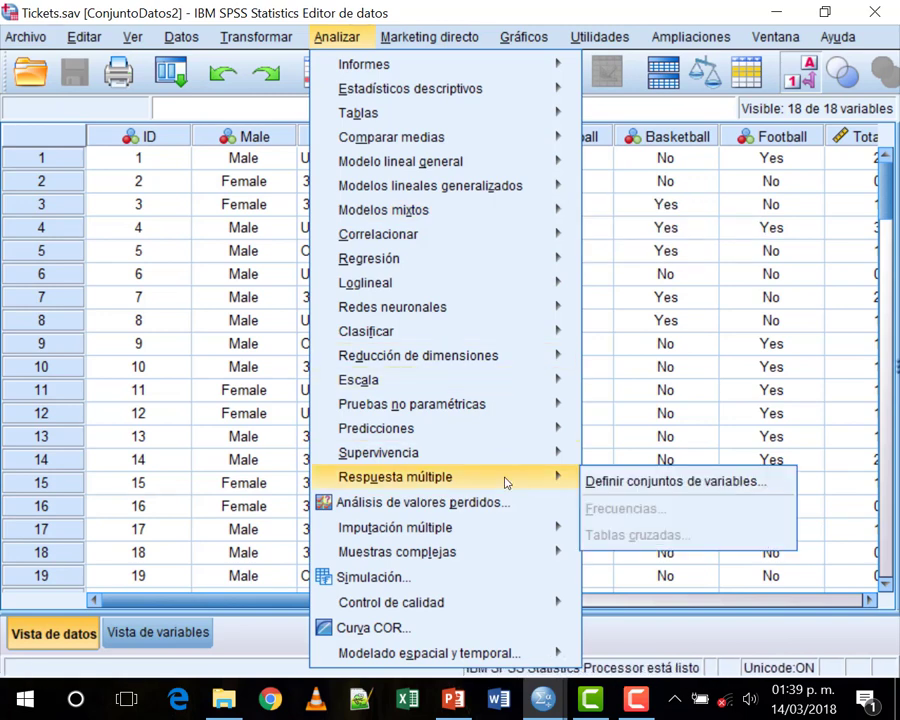
click(624, 483)
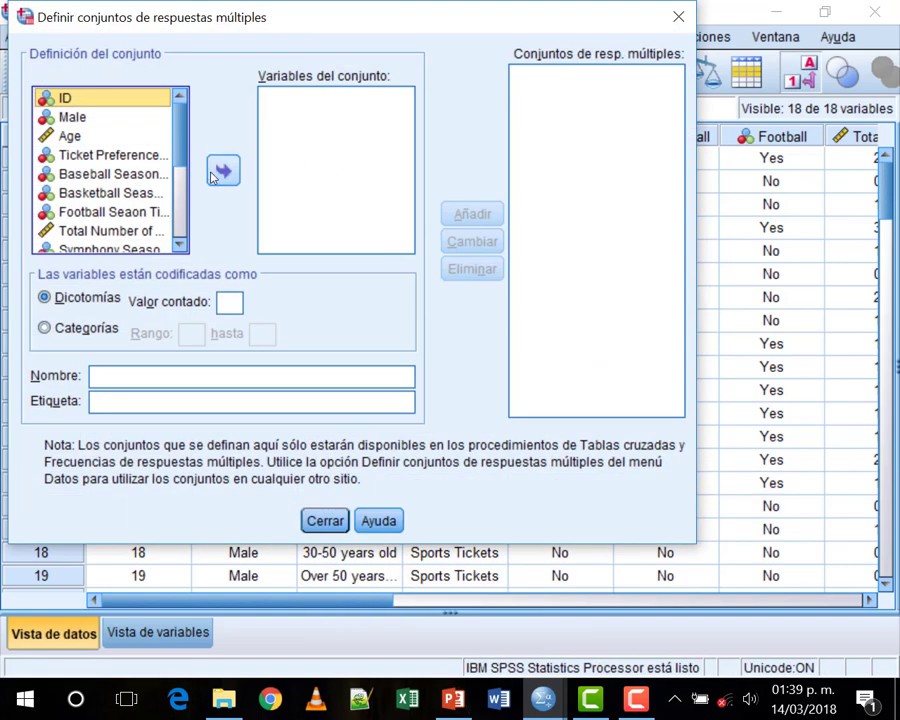
scroll(182, 200, down, 4)
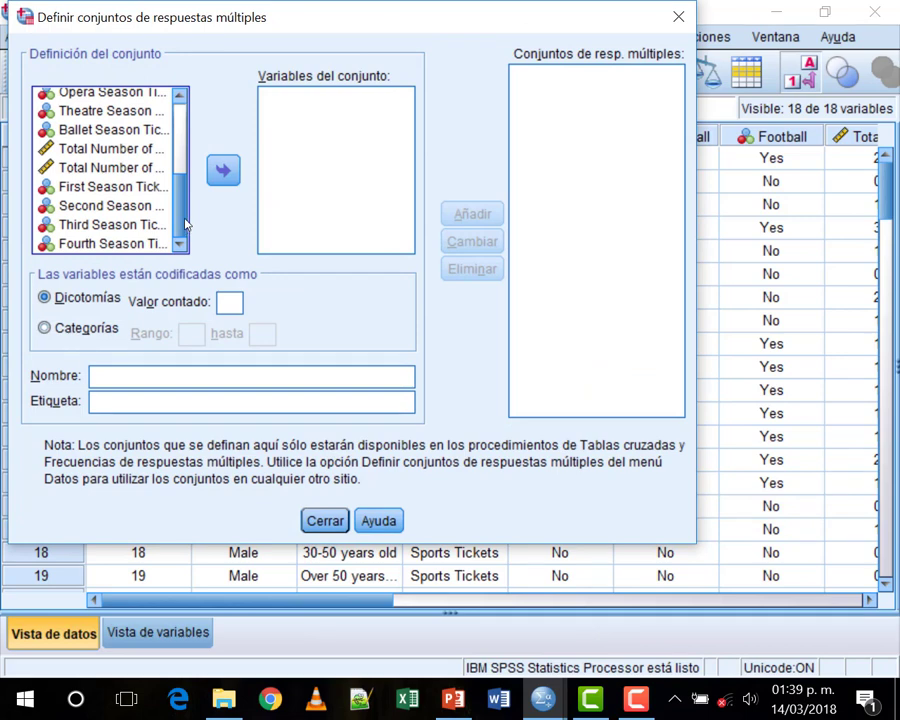
scroll(182, 200, up, 3)
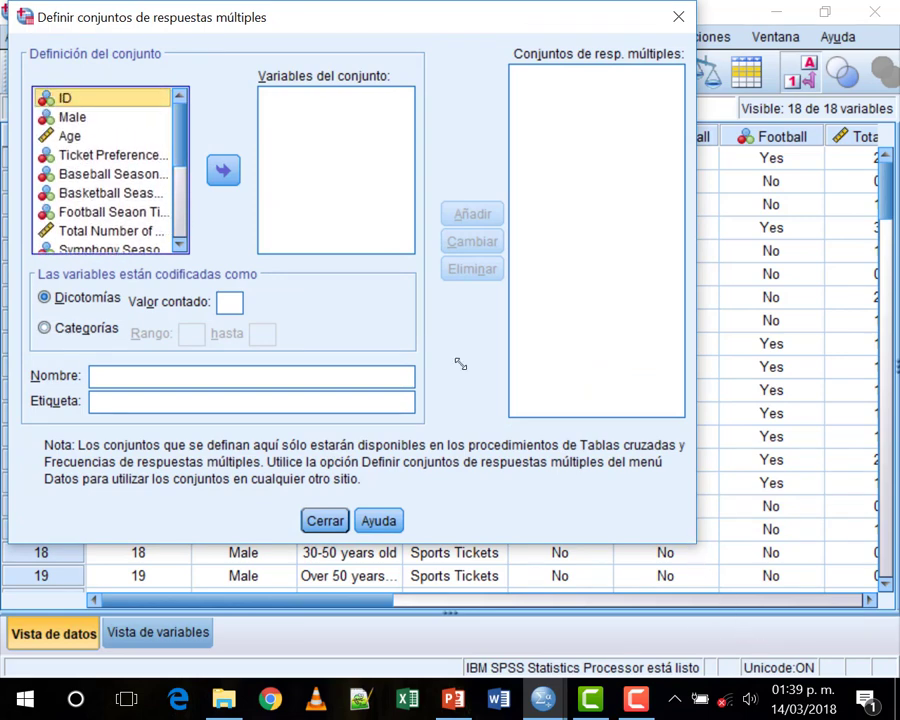
drag(693, 541, 872, 622)
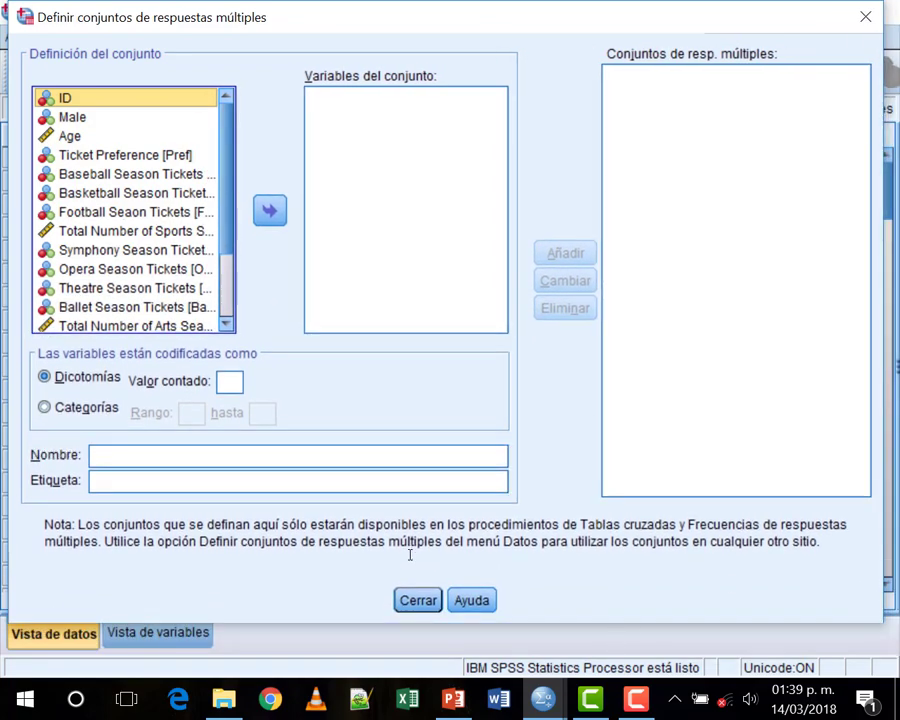
key(Escape)
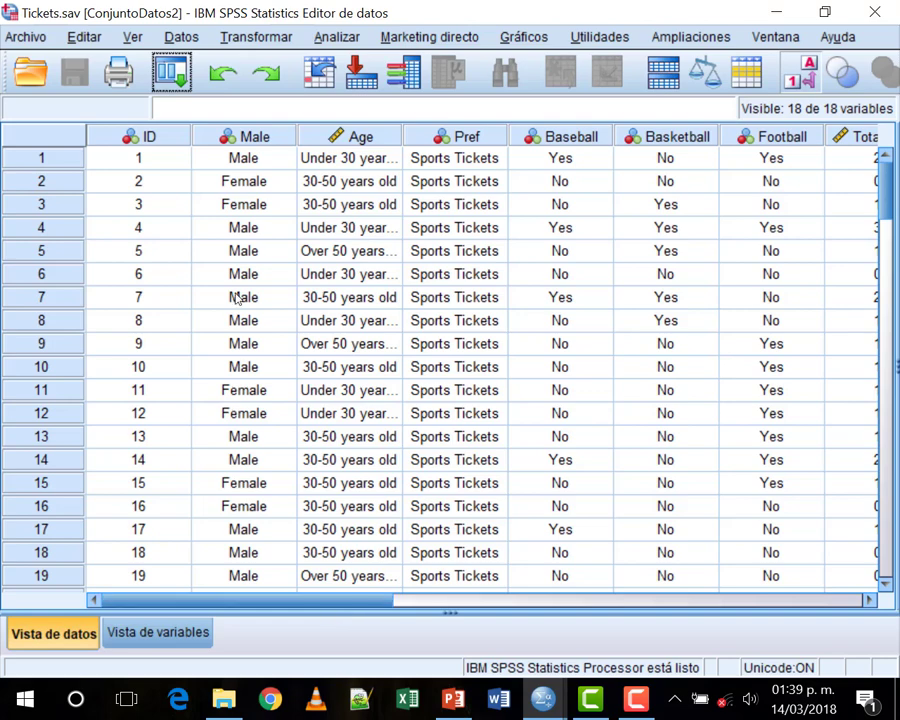
Step: Examine the ID column down to the last case and the Male column in the Tickets data
click(150, 136)
scroll(200, 444, down, 20)
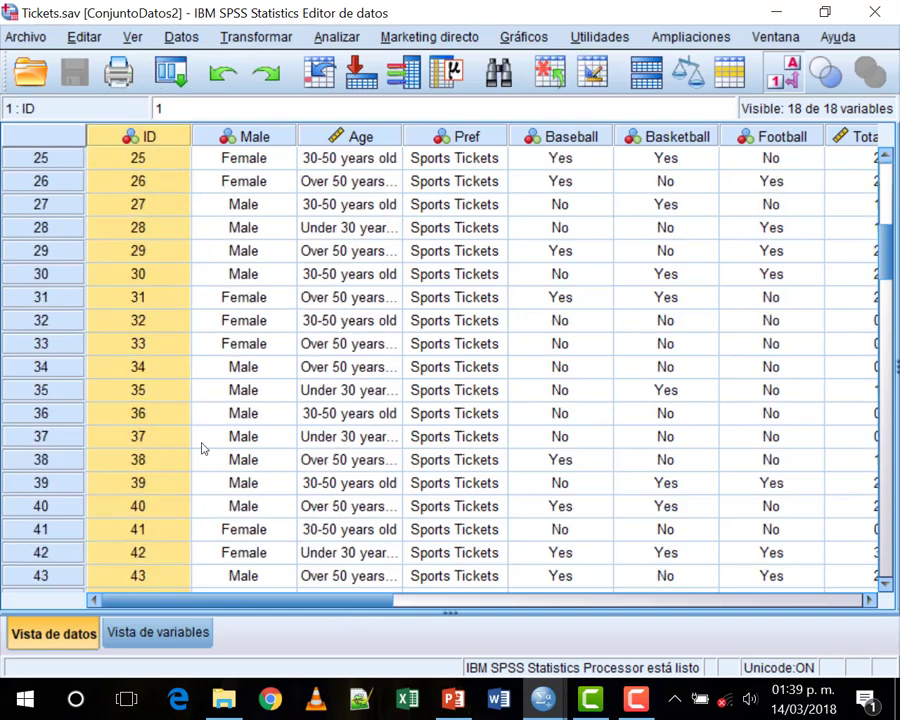
scroll(225, 500, up, 4)
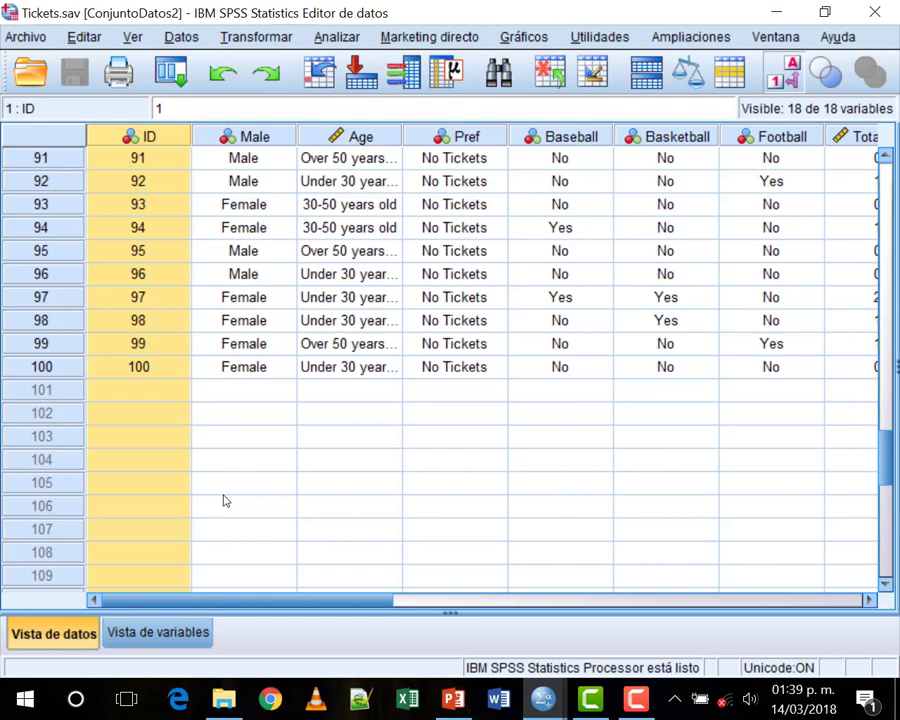
scroll(225, 500, up, 20)
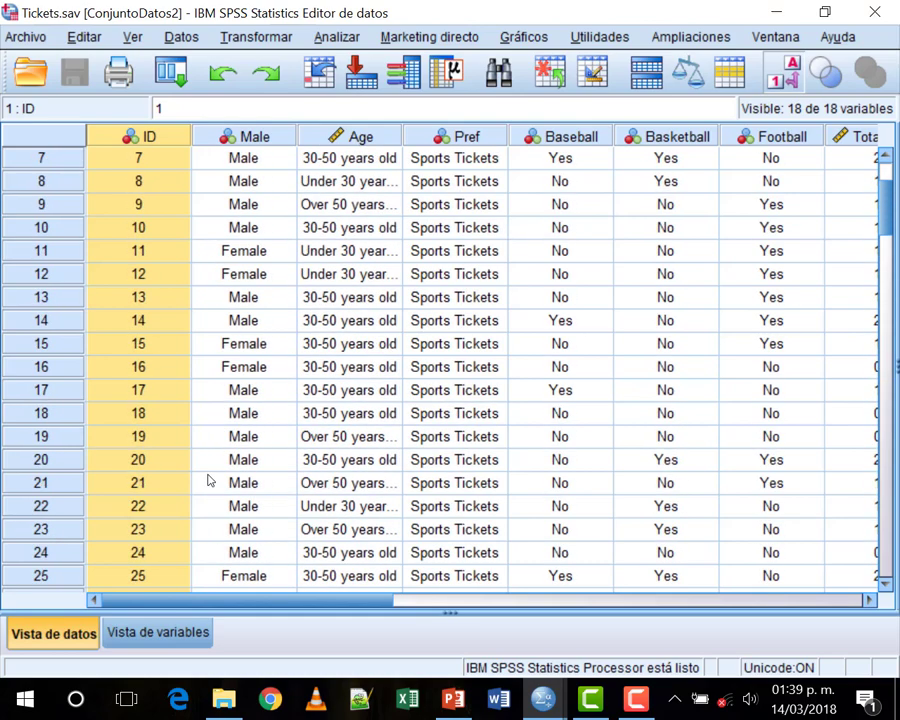
click(242, 138)
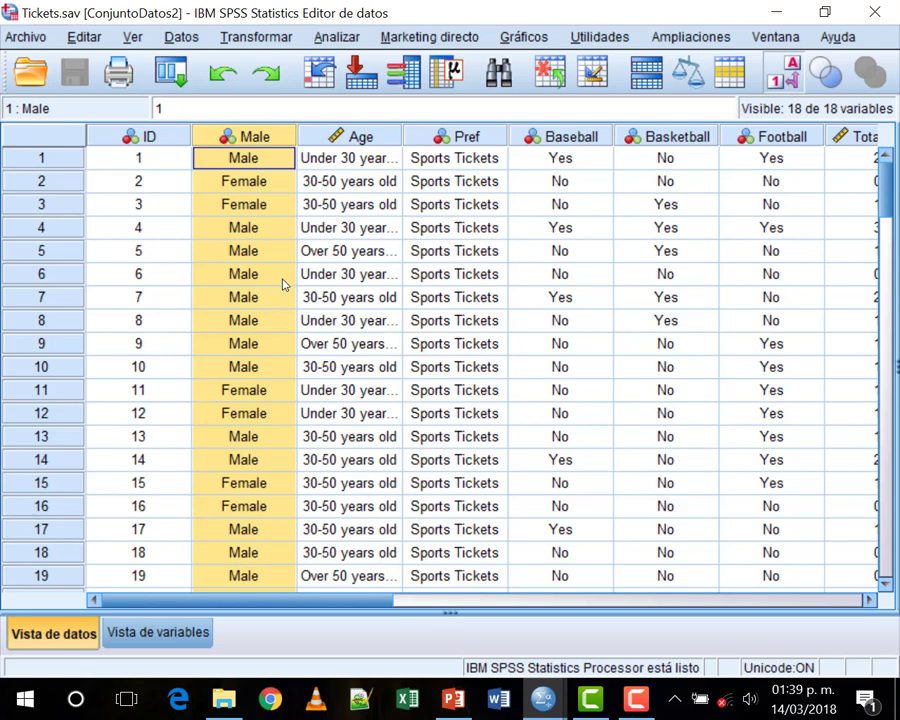
Step: Widen the Age column to fit its full labels and check the value labels defined for Age
double_click(402, 137)
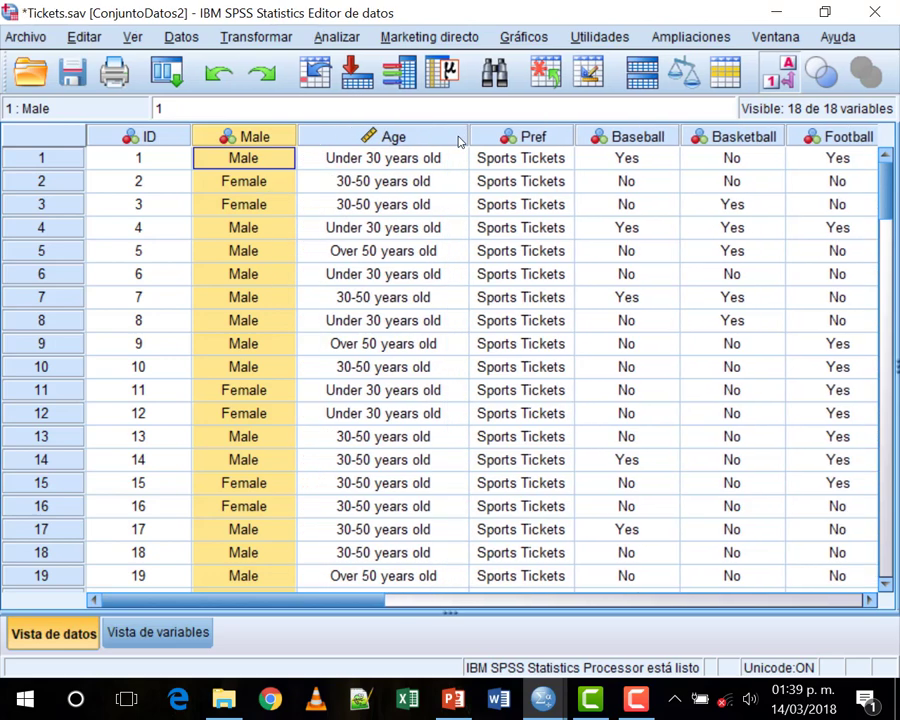
key(ctrl+t)
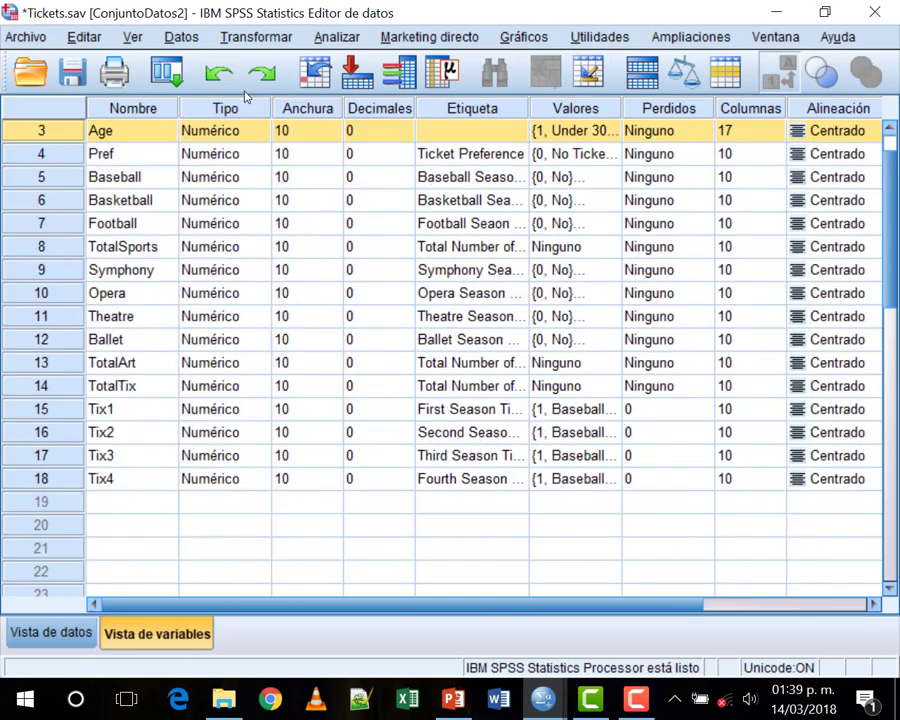
click(575, 131)
click(612, 135)
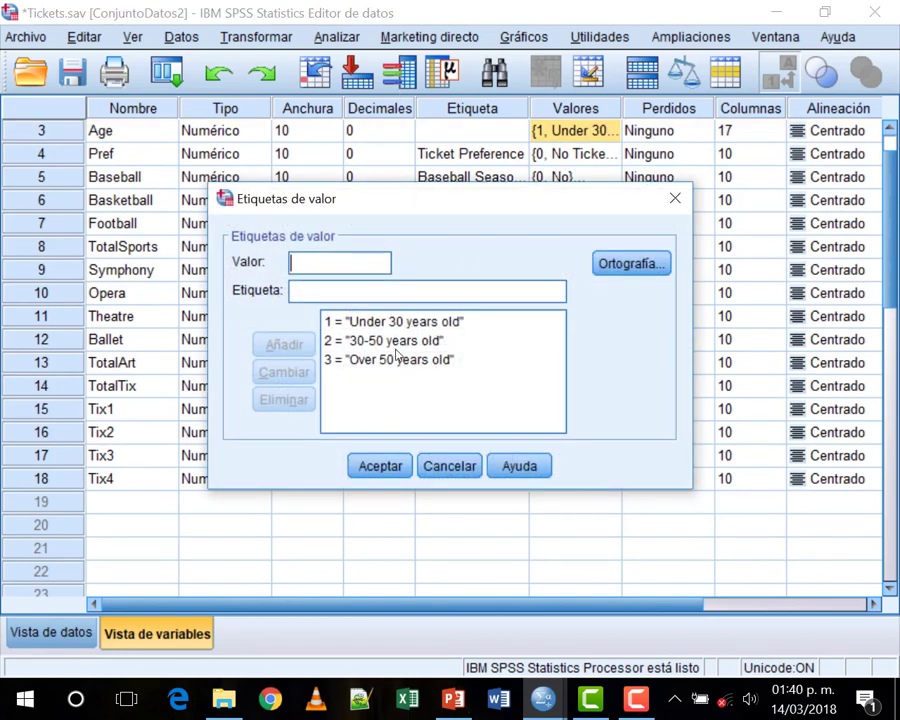
click(448, 467)
click(50, 632)
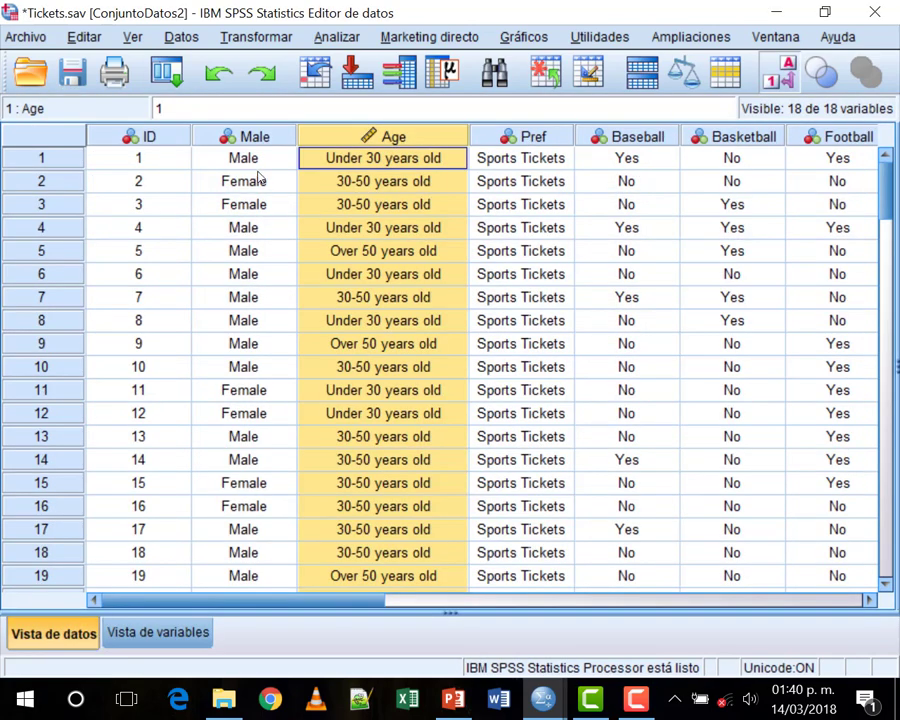
Step: Widen the Pref column and look through its ticket preference values across all cases
click(482, 136)
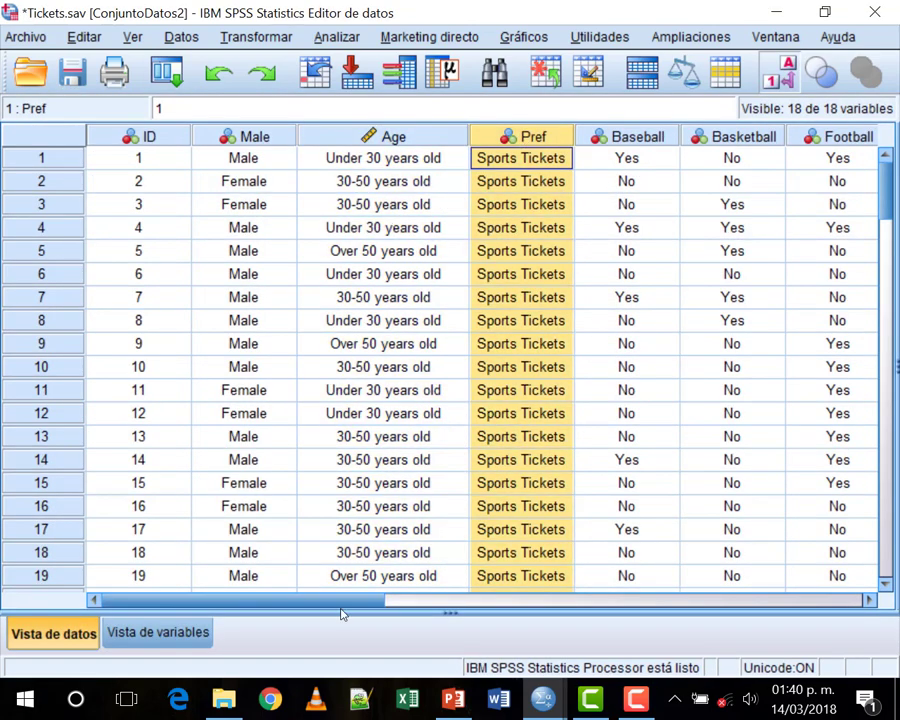
drag(366, 599, 423, 599)
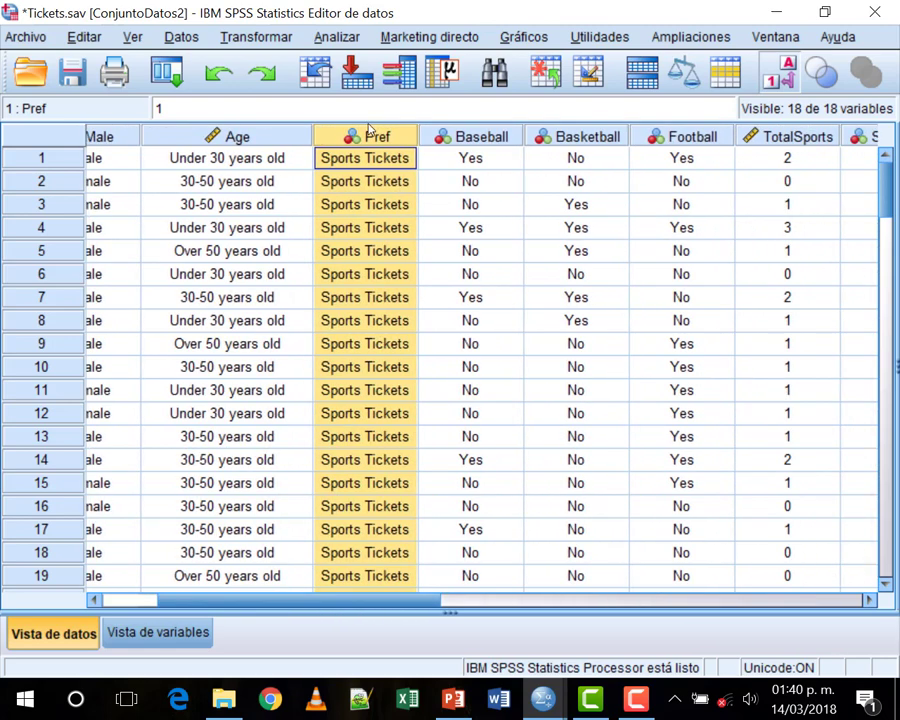
drag(418, 135, 513, 135)
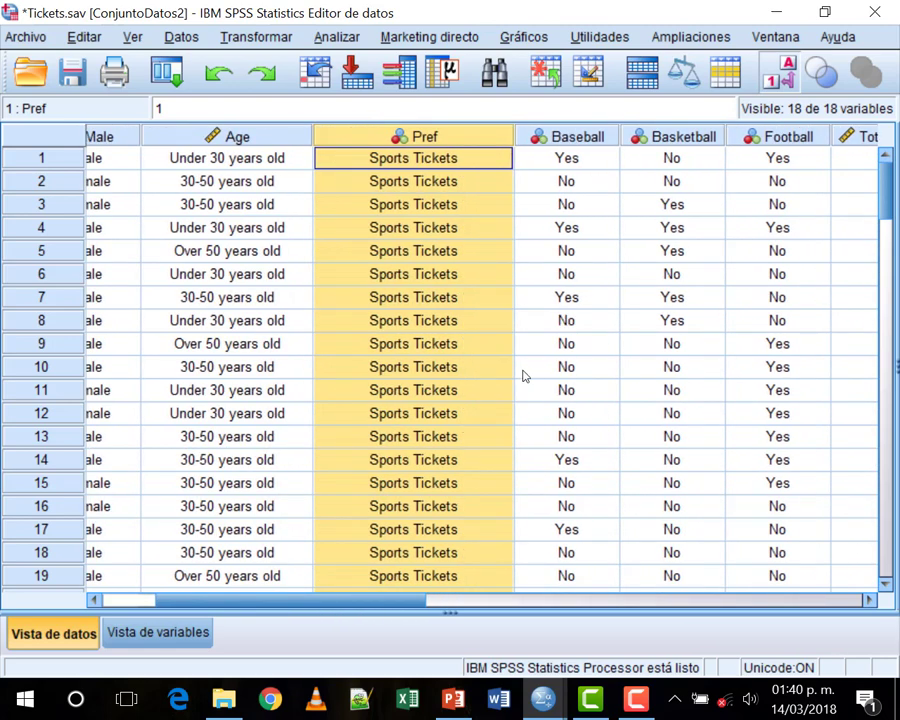
scroll(520, 400, down, 20)
scroll(525, 480, down, 6)
scroll(526, 492, up, 20)
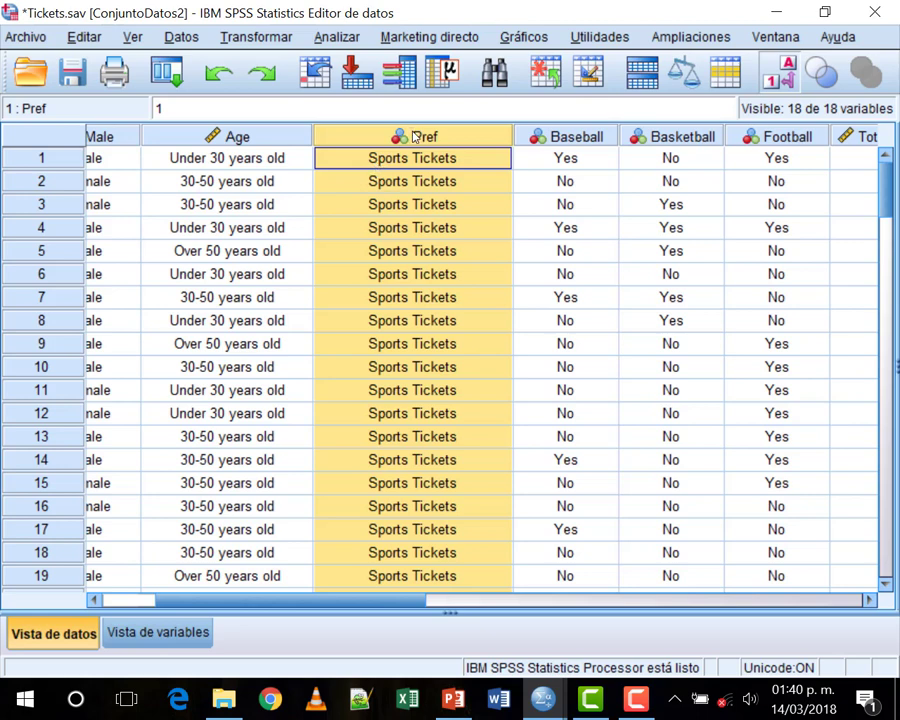
mouse_move(415, 137)
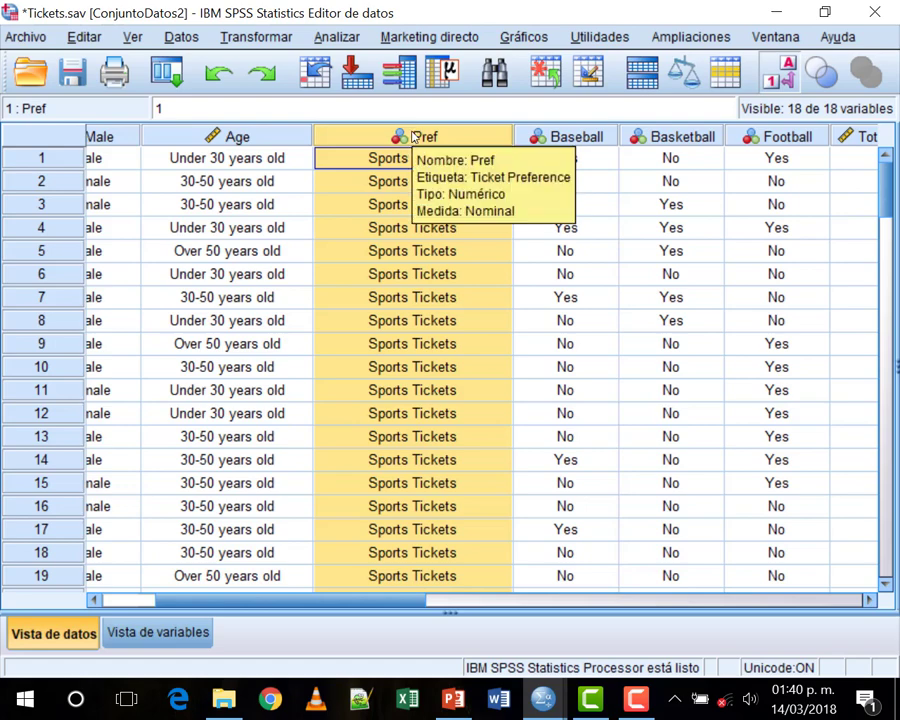
Step: Examine the sports ticket variables Baseball, Basketball and Football and their TotalSports column
drag(390, 600, 490, 590)
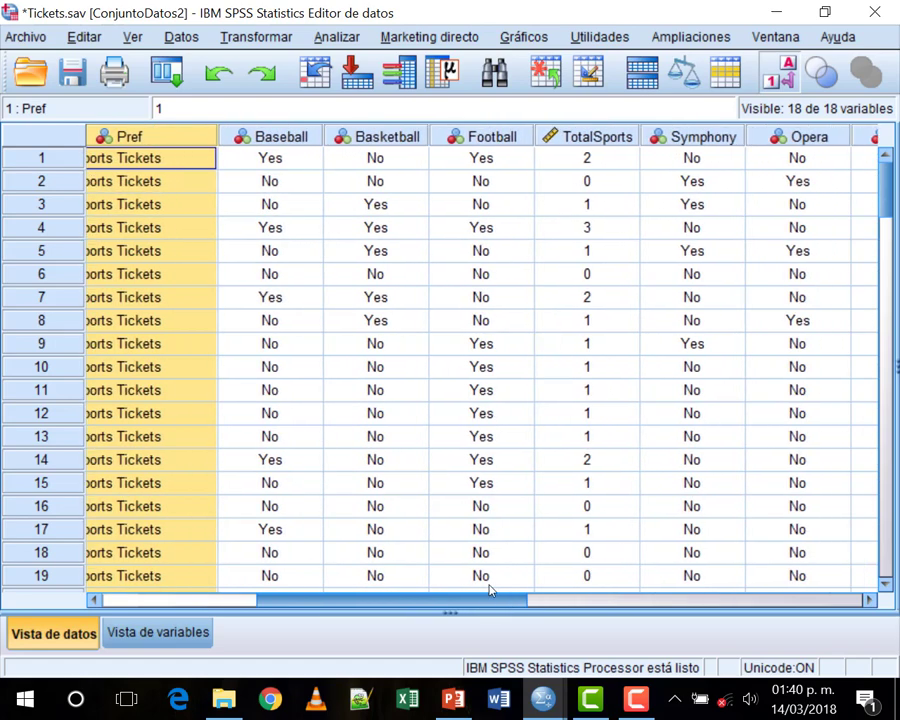
mouse_move(283, 142)
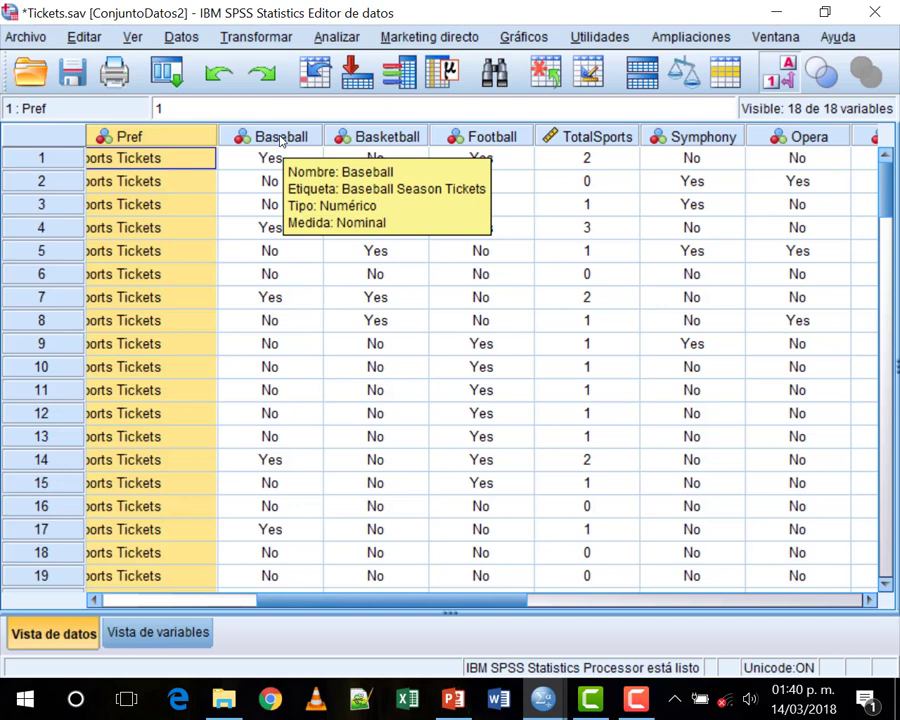
click(281, 152)
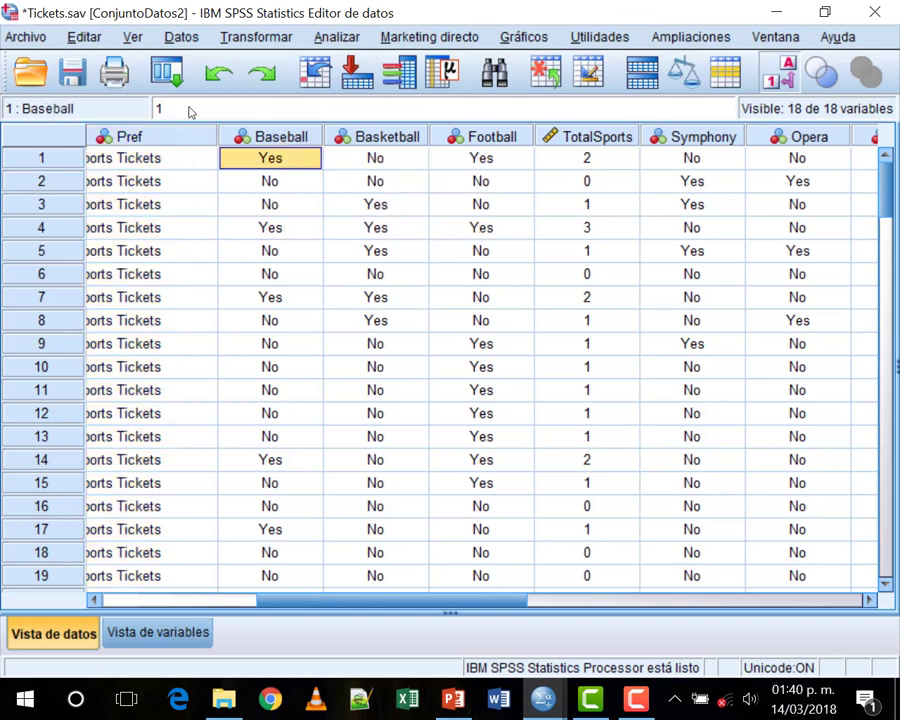
click(368, 137)
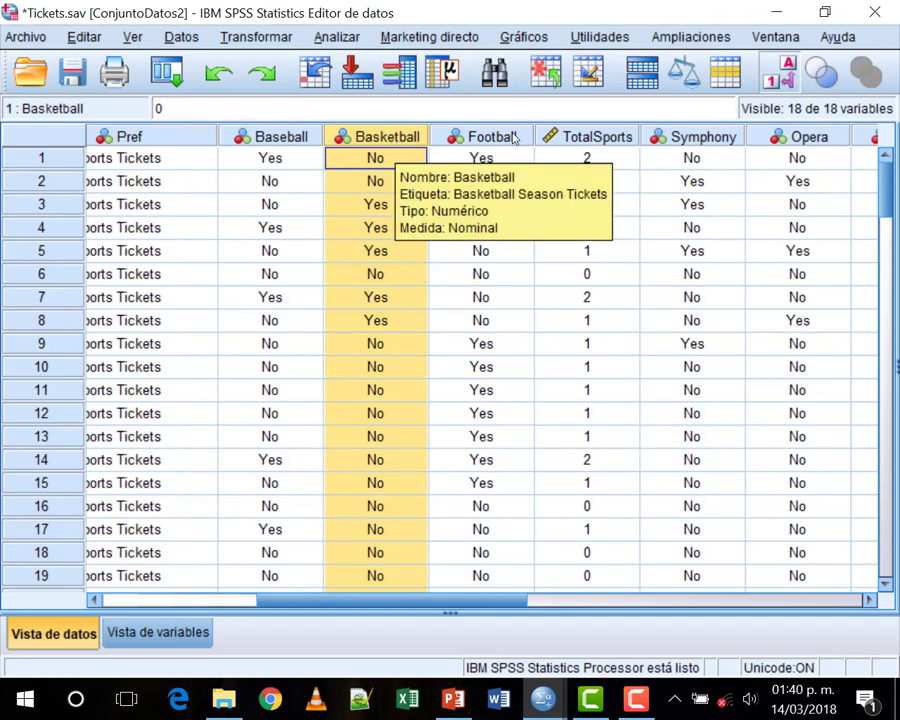
click(486, 139)
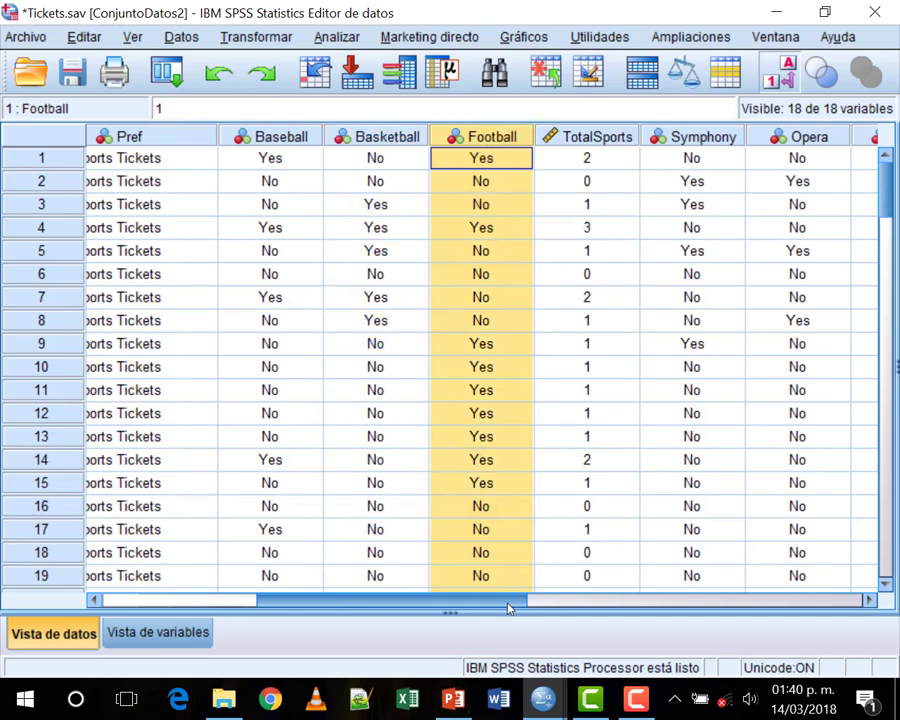
scroll(570, 400, right, 2)
scroll(545, 490, left, 3)
key(Right)
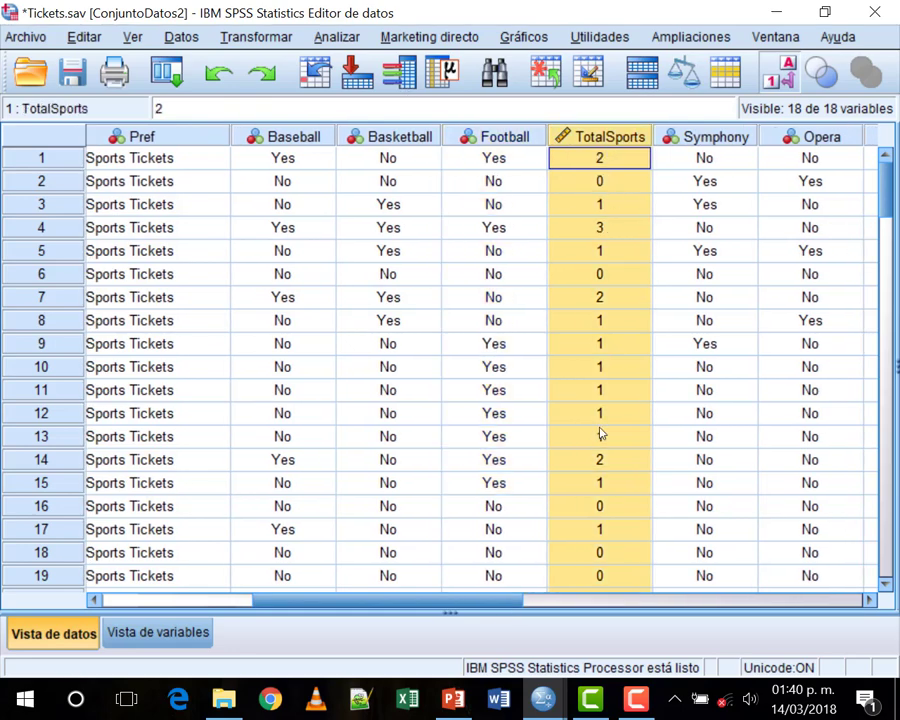
Step: Examine the arts ticket variables Symphony, Opera, Theatre and Ballet and their TotalArt column
scroll(597, 599, right, 4)
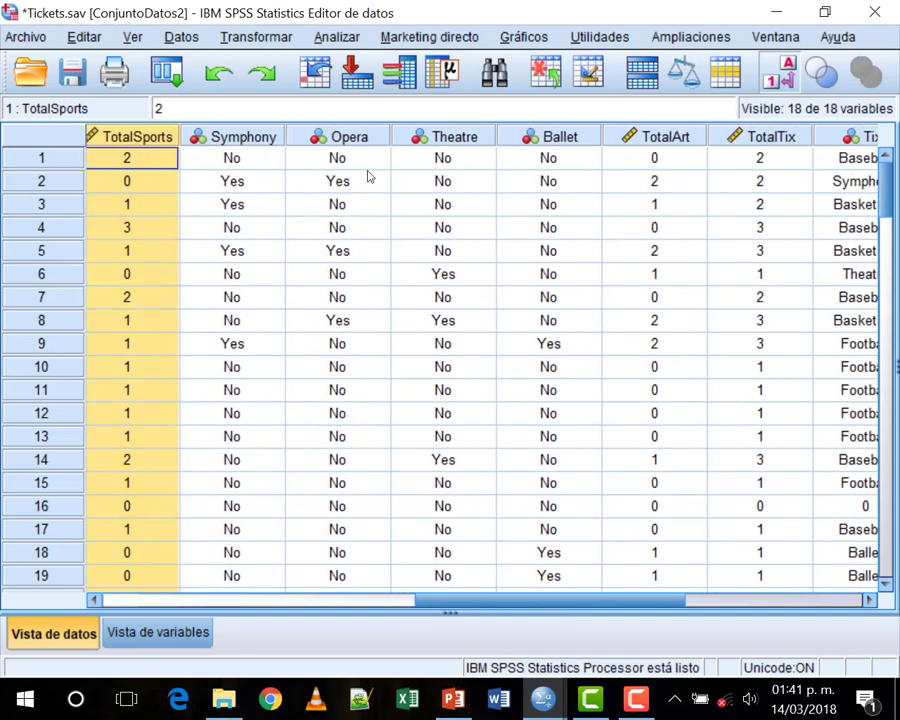
click(235, 155)
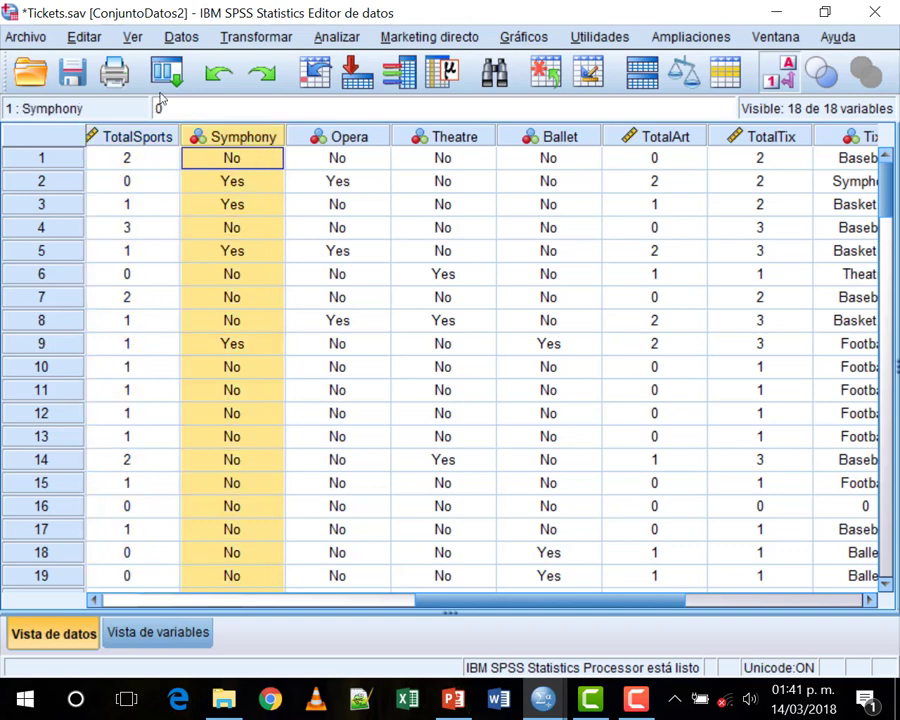
click(296, 158)
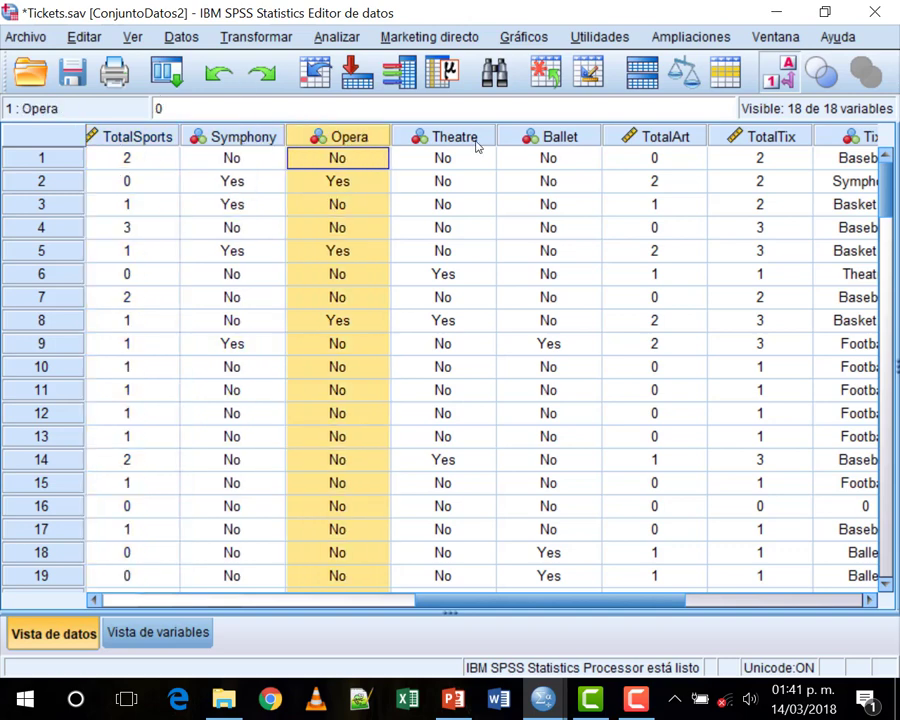
key(Right)
key(Right)
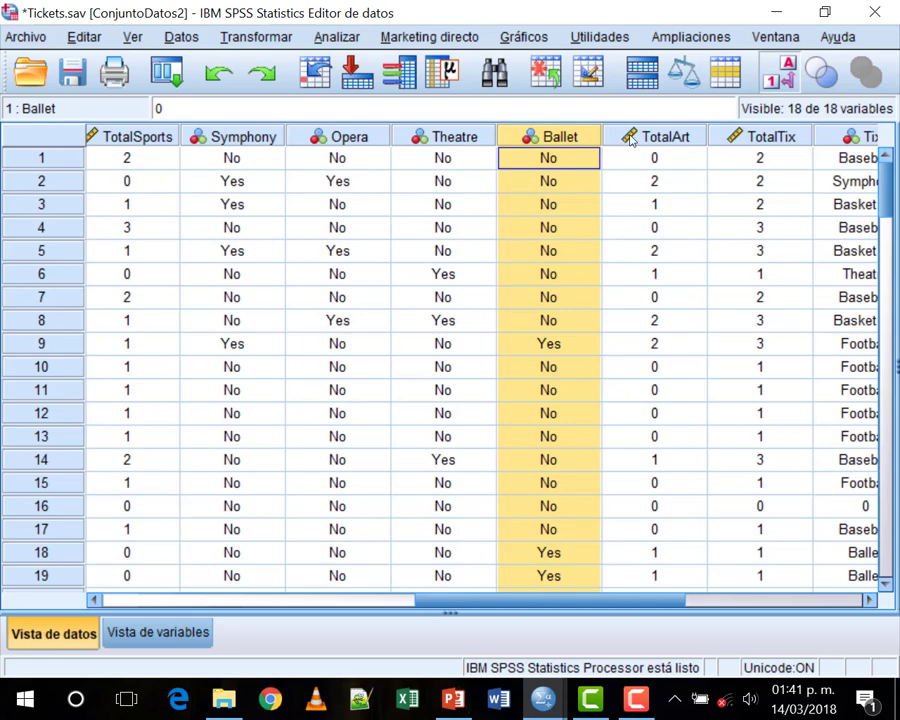
key(Right)
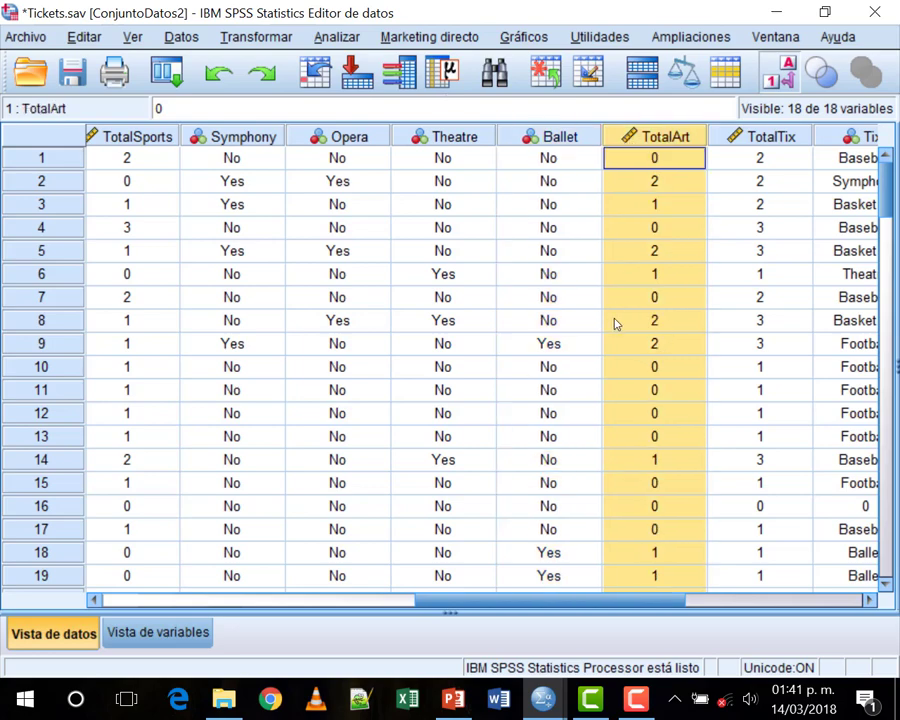
Step: Examine the TotalTix column alongside the sports and arts ticket totals of each case
scroll(292, 421, left, 5)
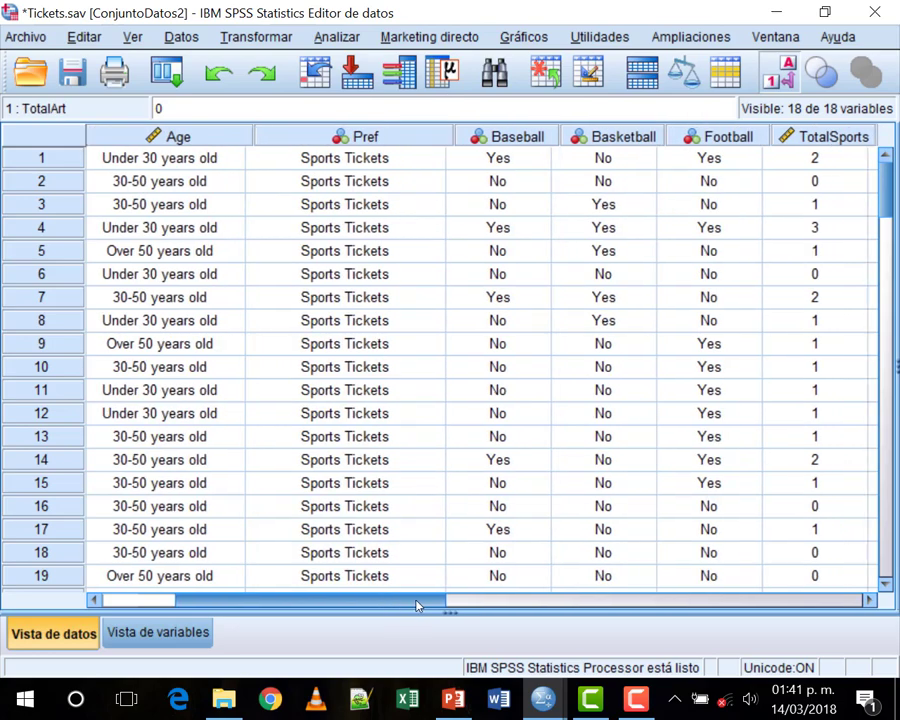
scroll(663, 576, right, 7)
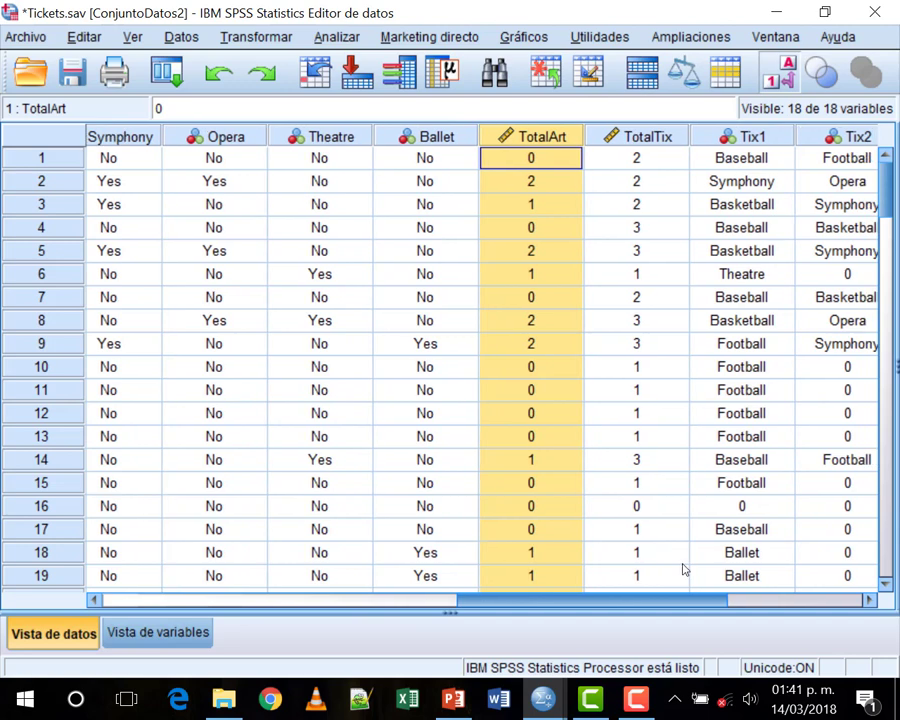
scroll(683, 570, right, 1)
key(Right)
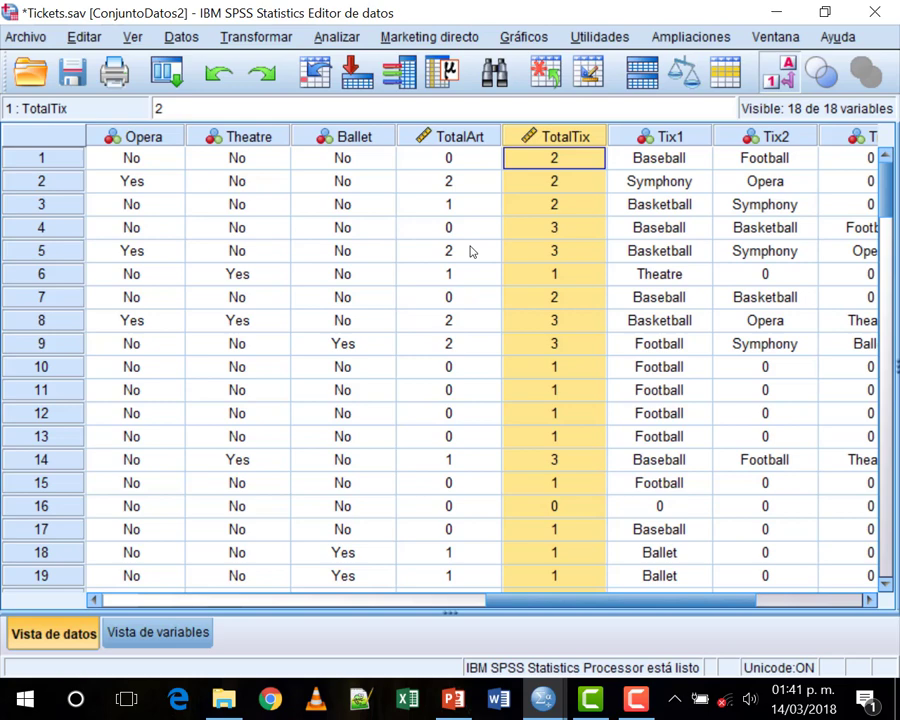
drag(594, 604, 677, 609)
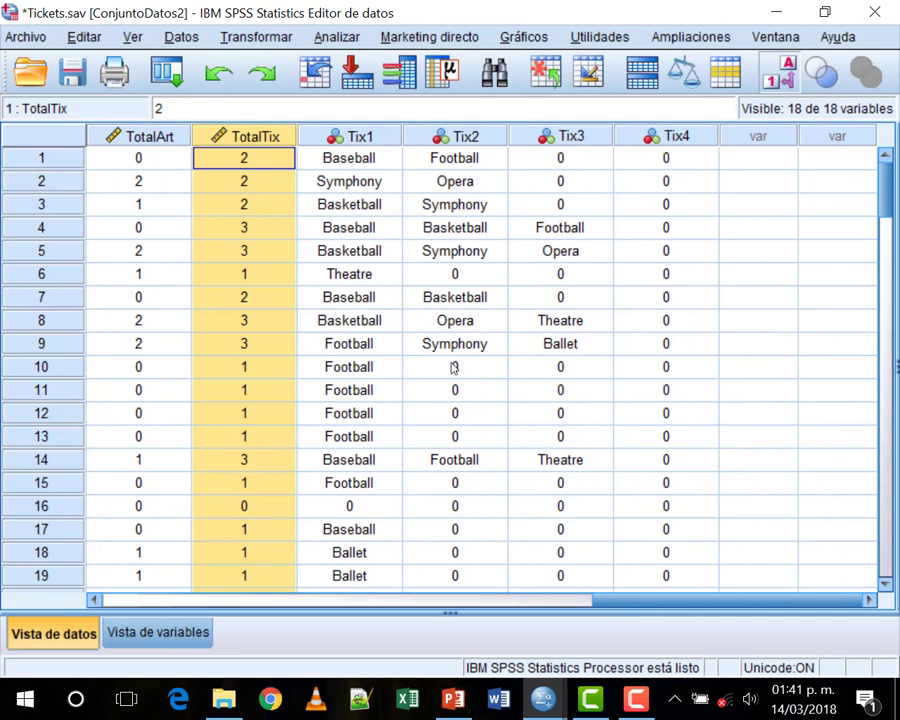
Step: Compare the Tix1 to Tix4 season ticket columns with the individual sports and arts ticket variables for the first cases
key(Right)
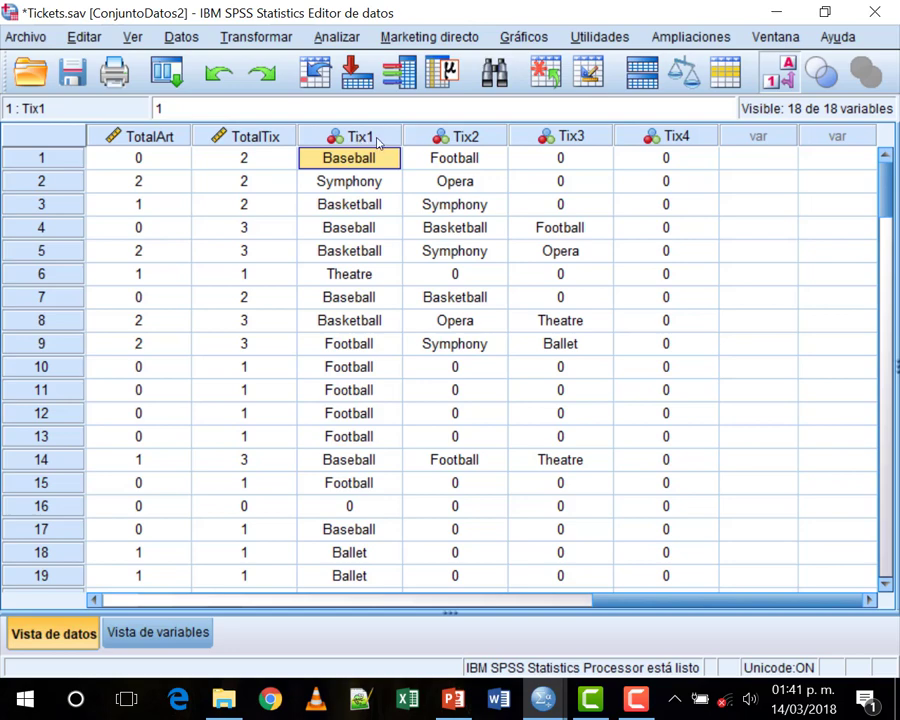
mouse_move(378, 143)
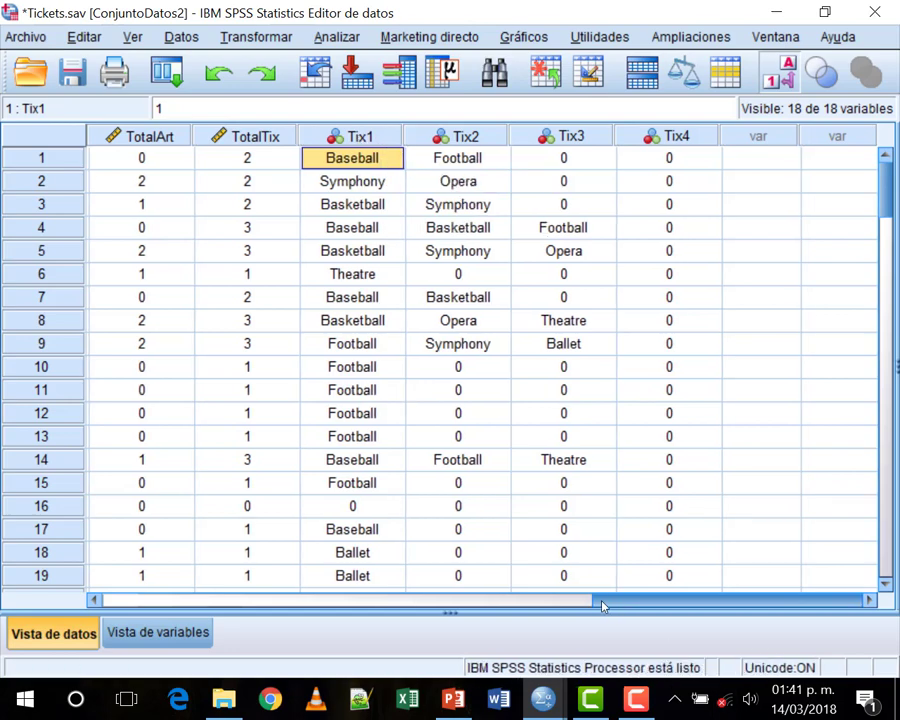
click(365, 599)
drag(365, 599, 289, 597)
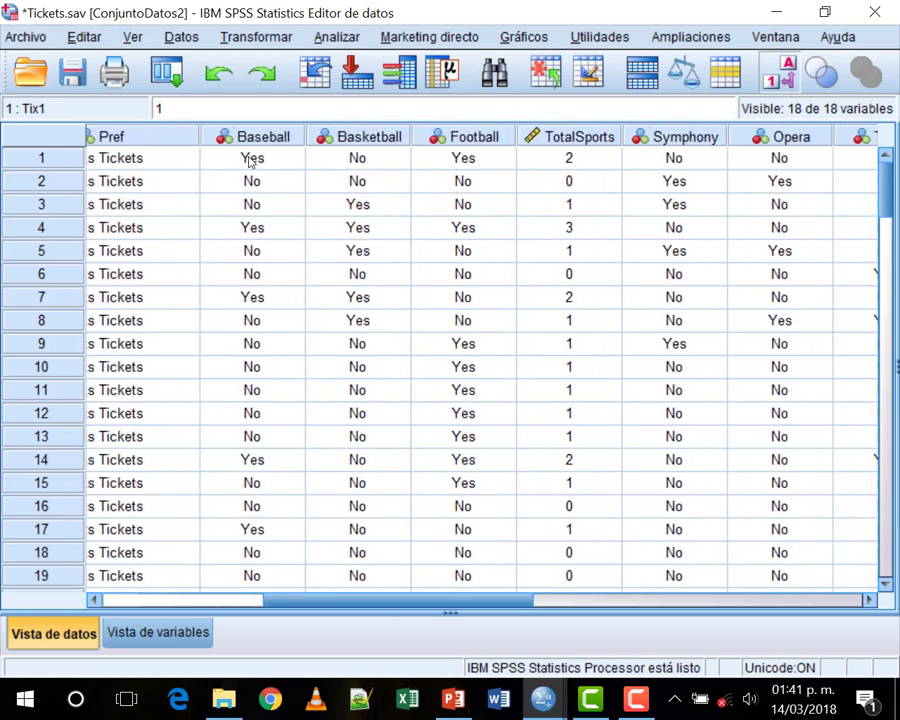
drag(426, 598, 732, 595)
key(Down)
key(Right)
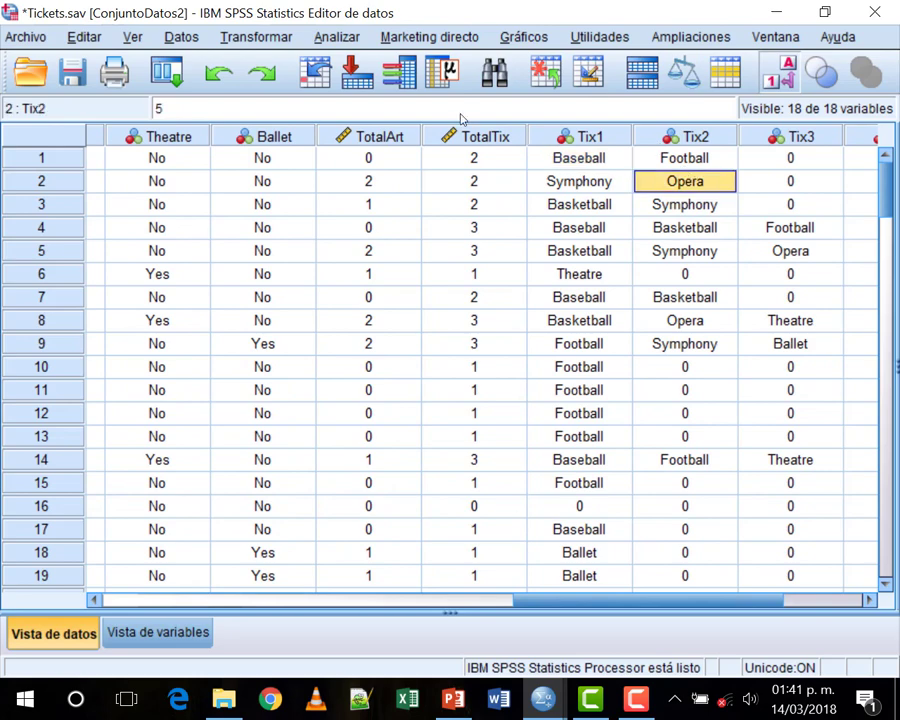
key(Up)
click(345, 598)
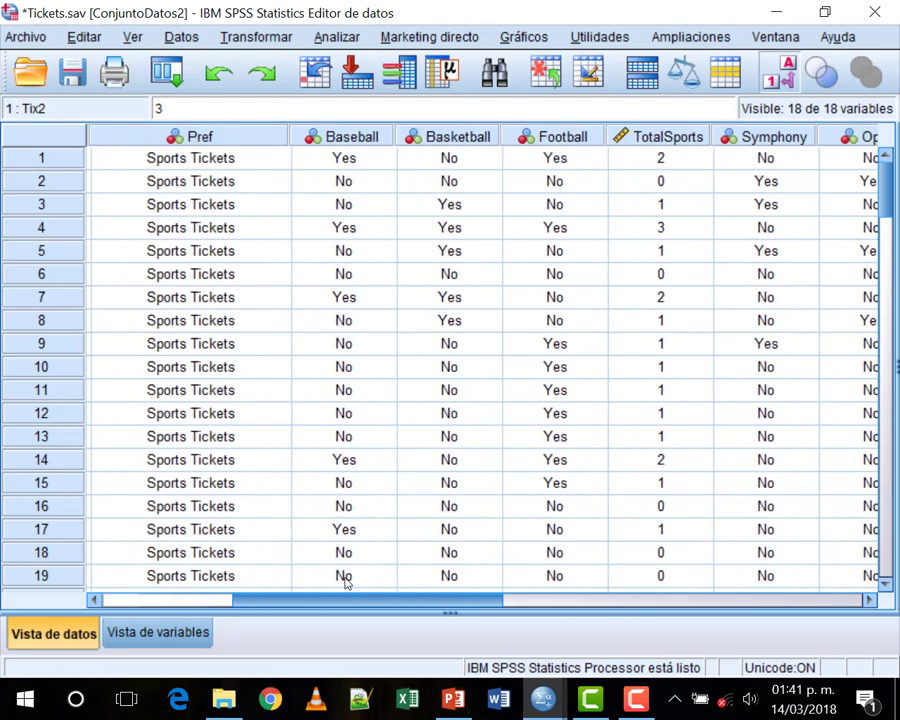
drag(345, 581, 700, 573)
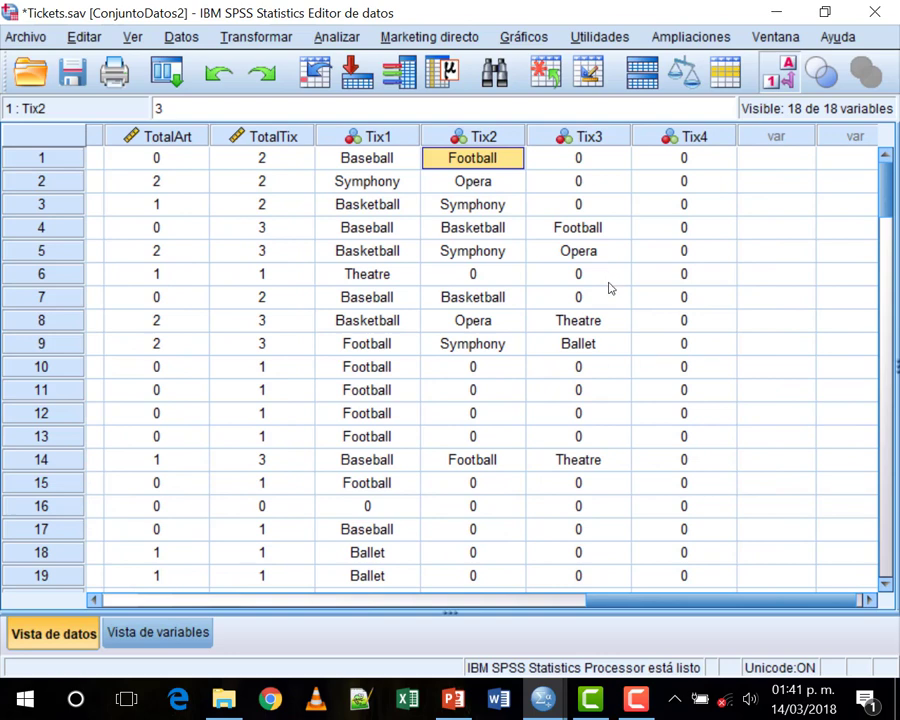
click(380, 140)
click(686, 137)
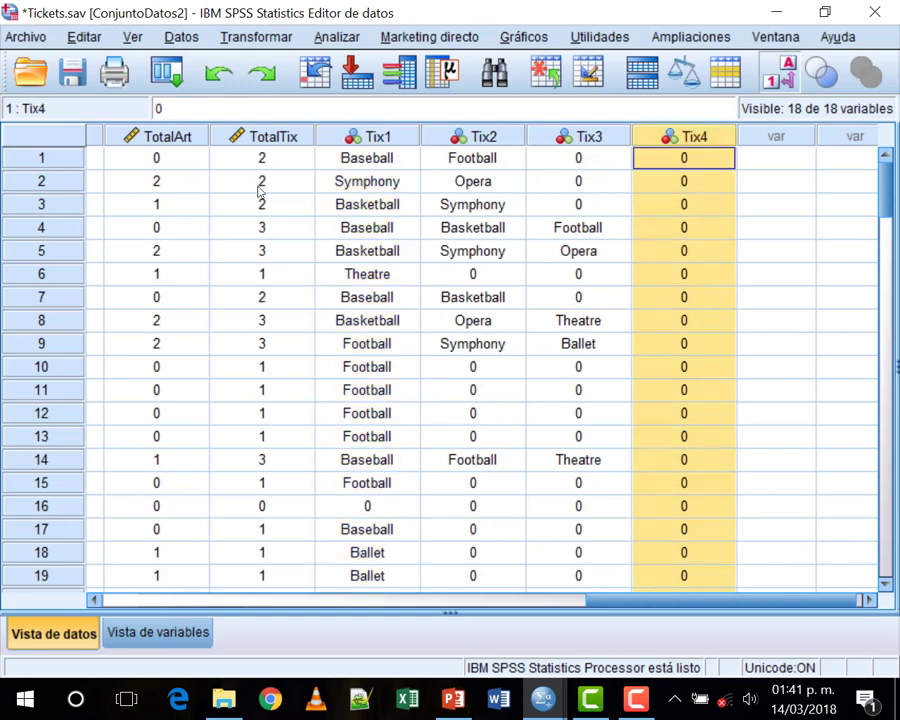
Step: Sort the cases by TotalTix in ascending order and re-sort them in descending order
click(268, 137)
right_click(232, 138)
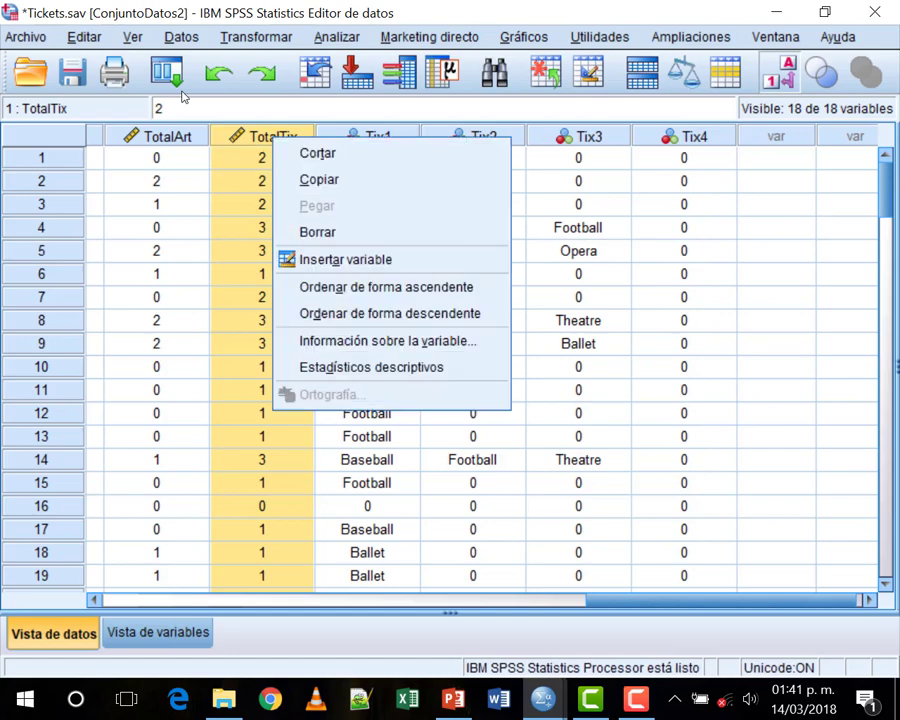
click(380, 285)
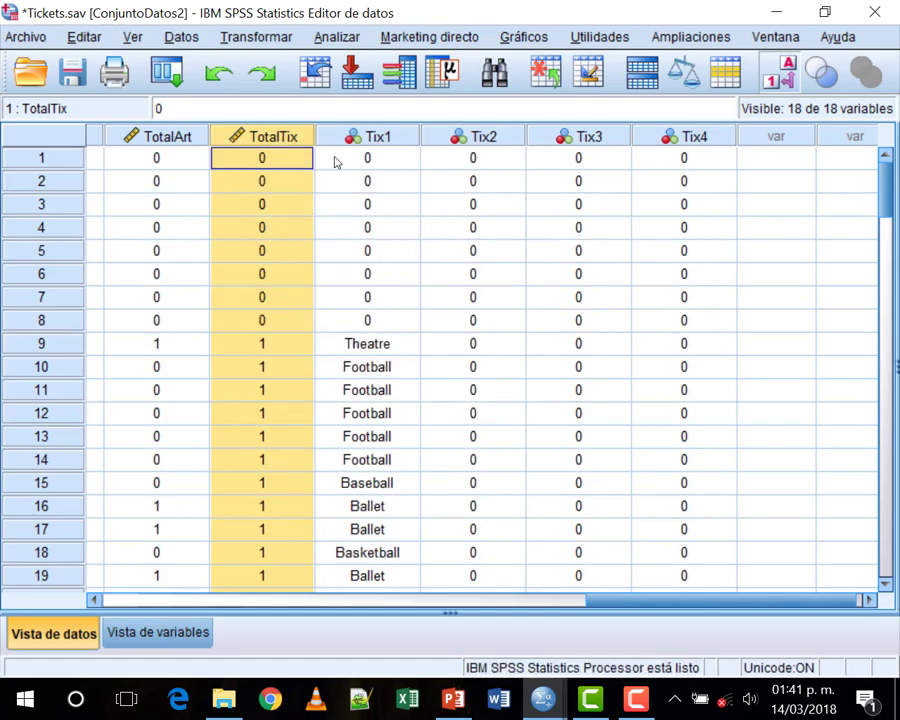
right_click(289, 136)
click(360, 334)
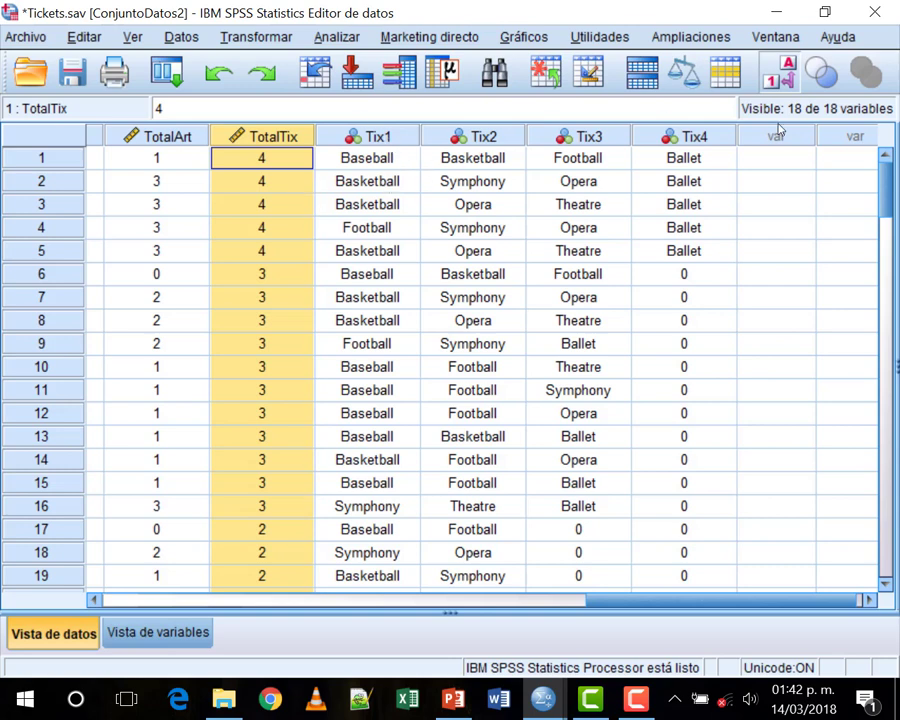
Step: Check the variable description of Tix1 and compare the Tix columns with the individual ticket columns in the sorted cases
click(398, 137)
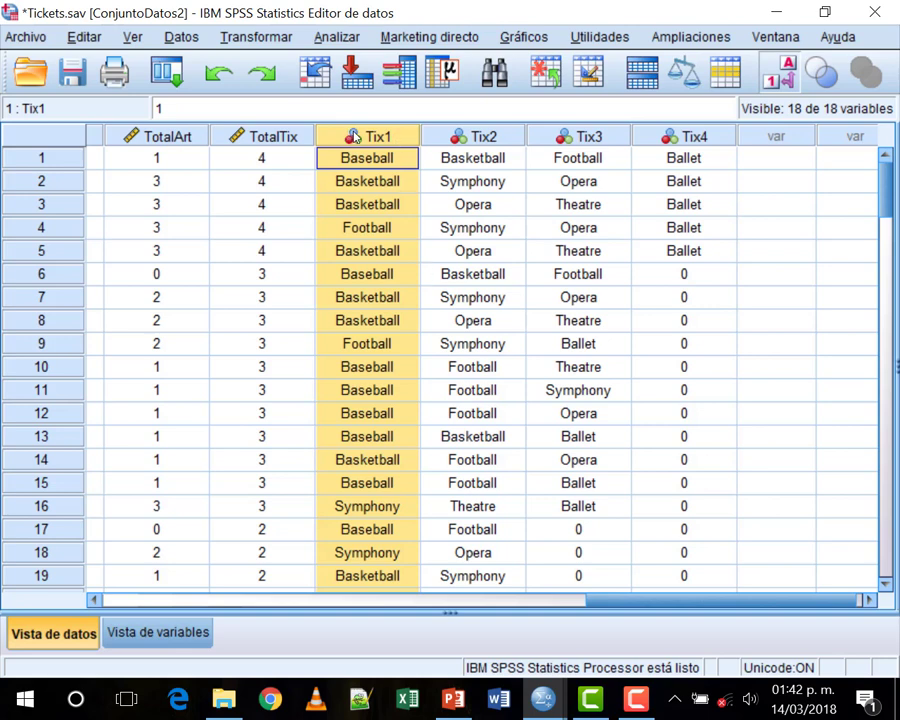
mouse_move(357, 137)
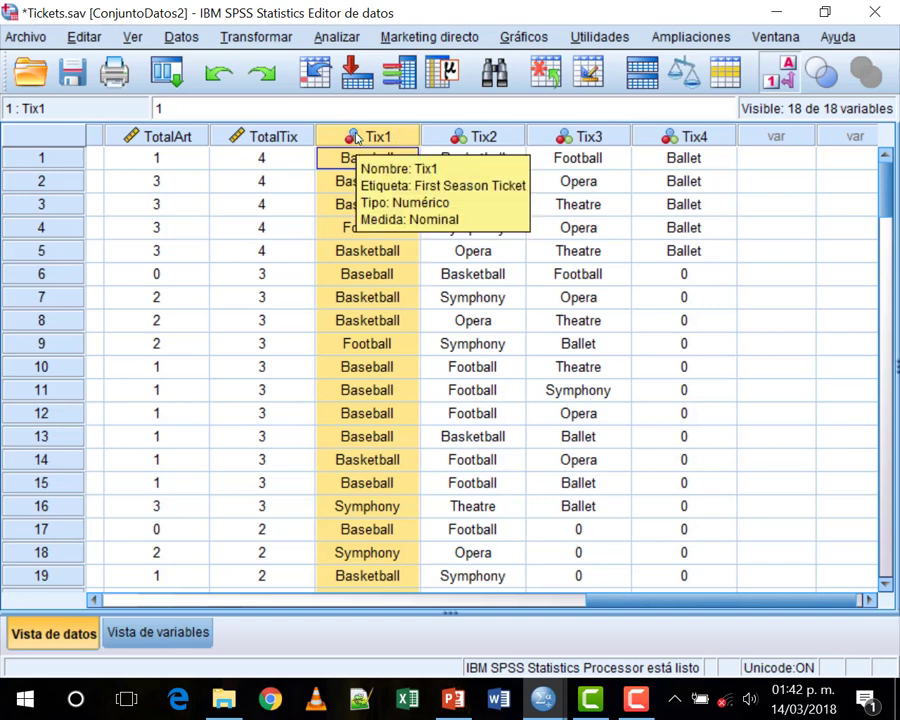
click(594, 603)
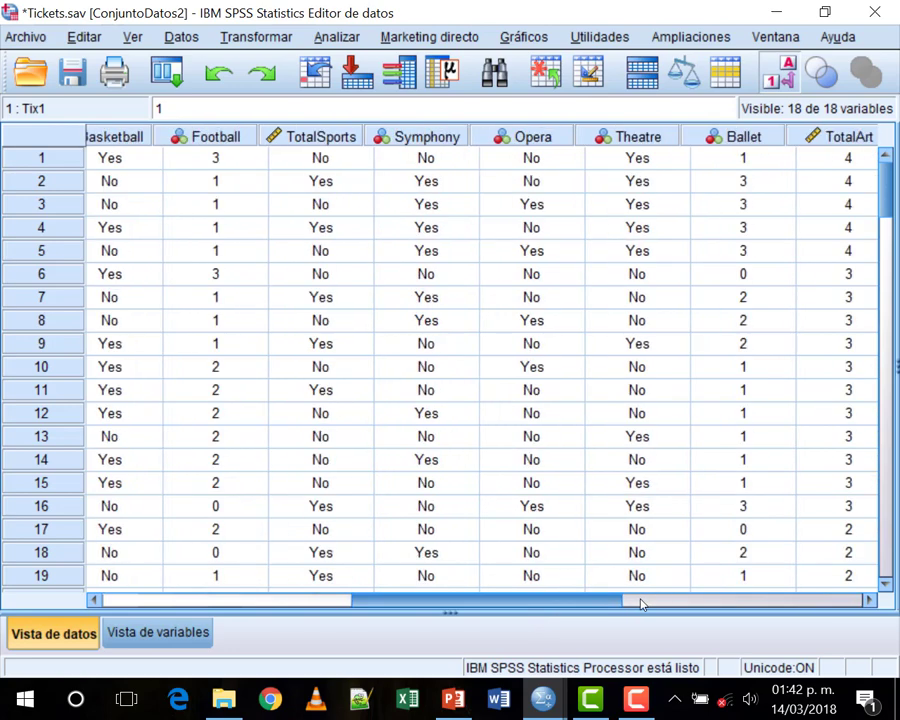
click(642, 603)
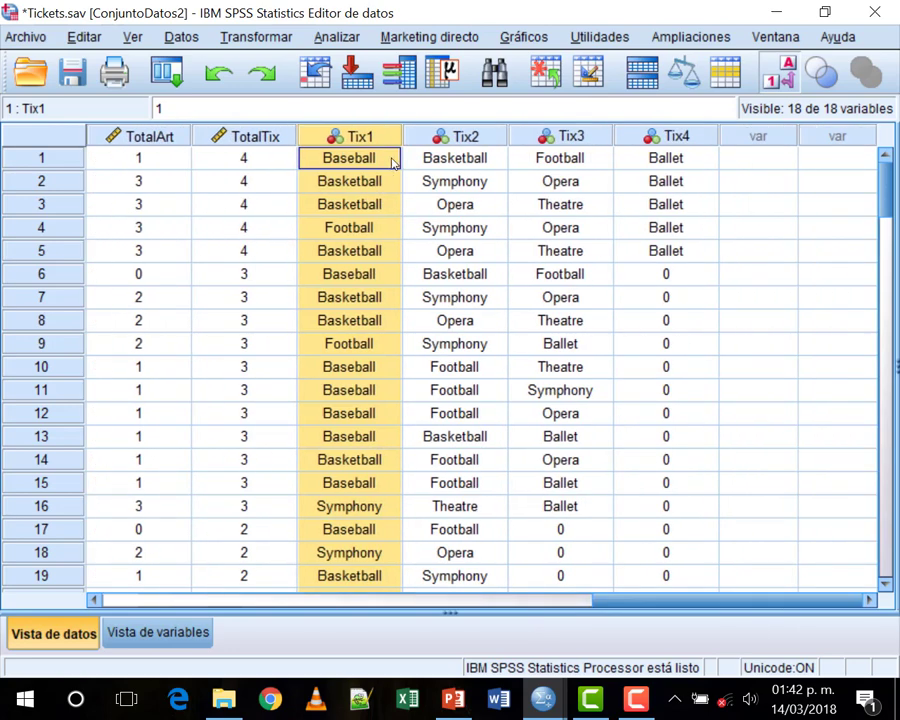
click(393, 163)
click(384, 135)
click(456, 297)
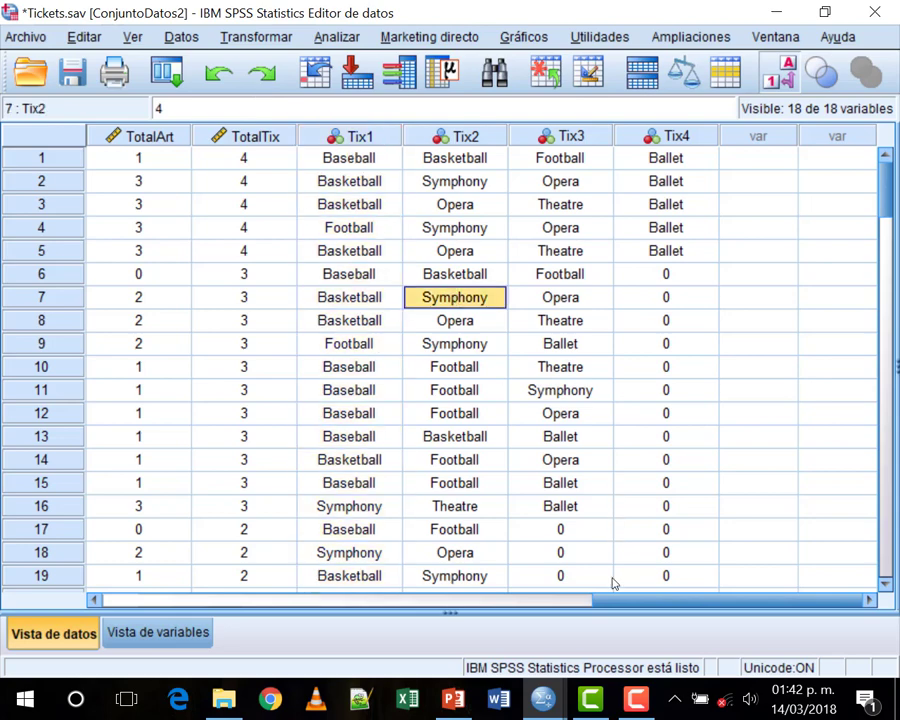
click(514, 603)
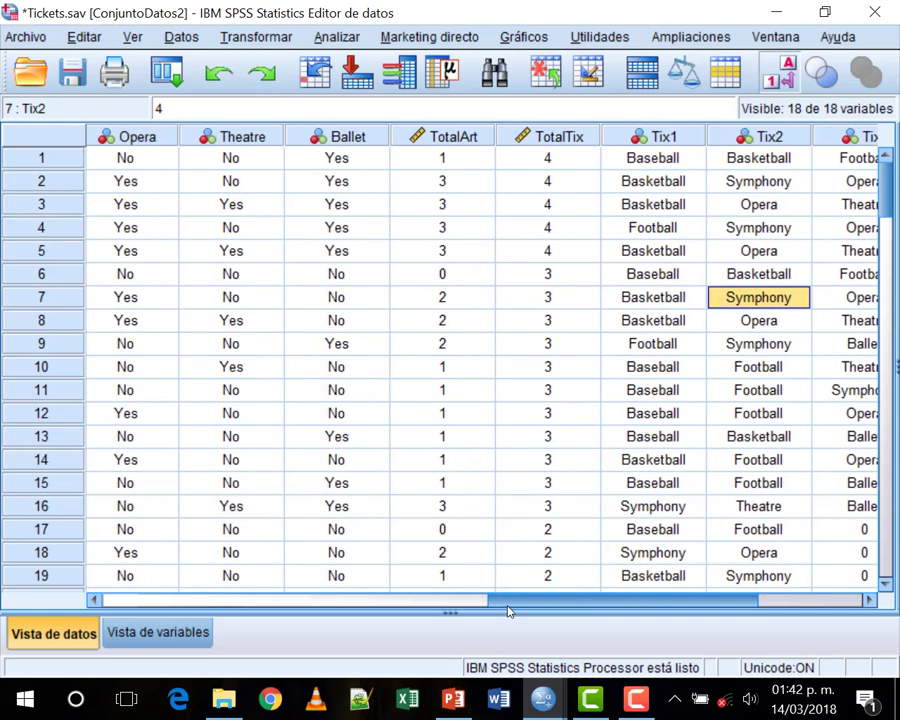
drag(508, 603, 608, 603)
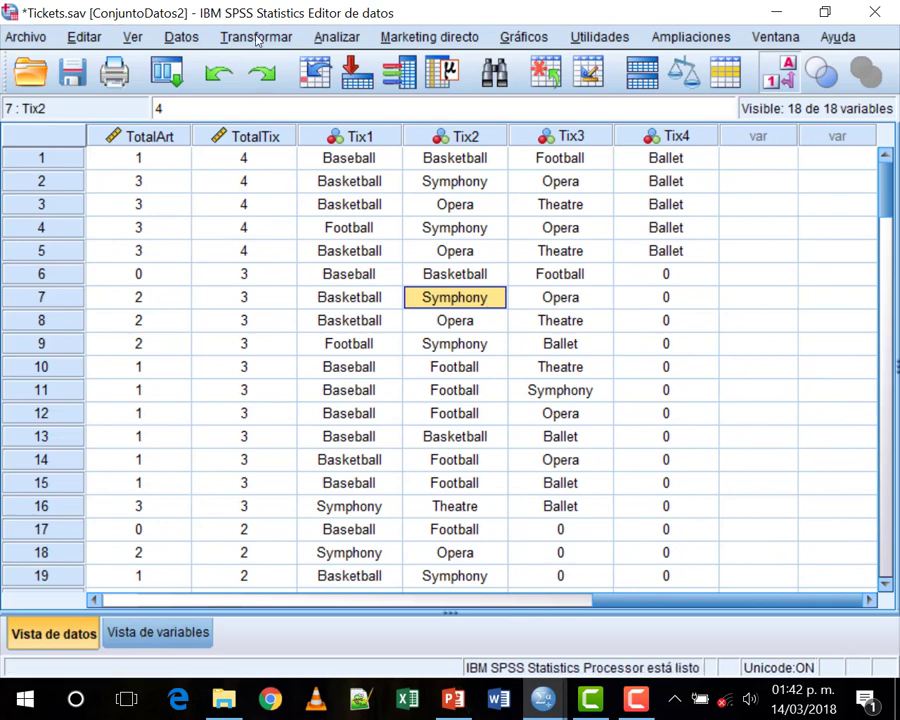
click(330, 37)
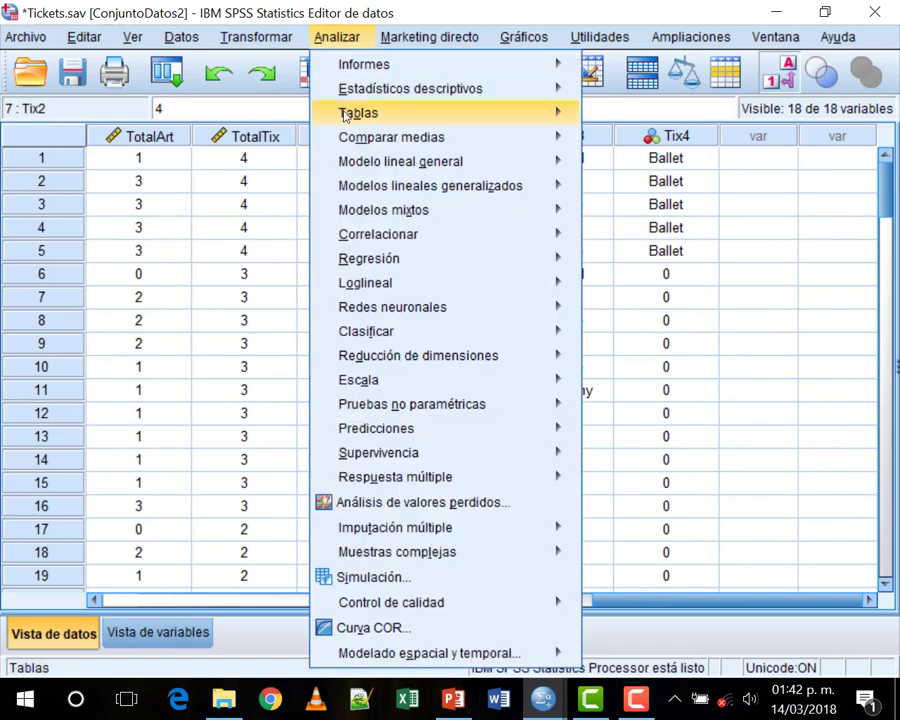
mouse_move(478, 474)
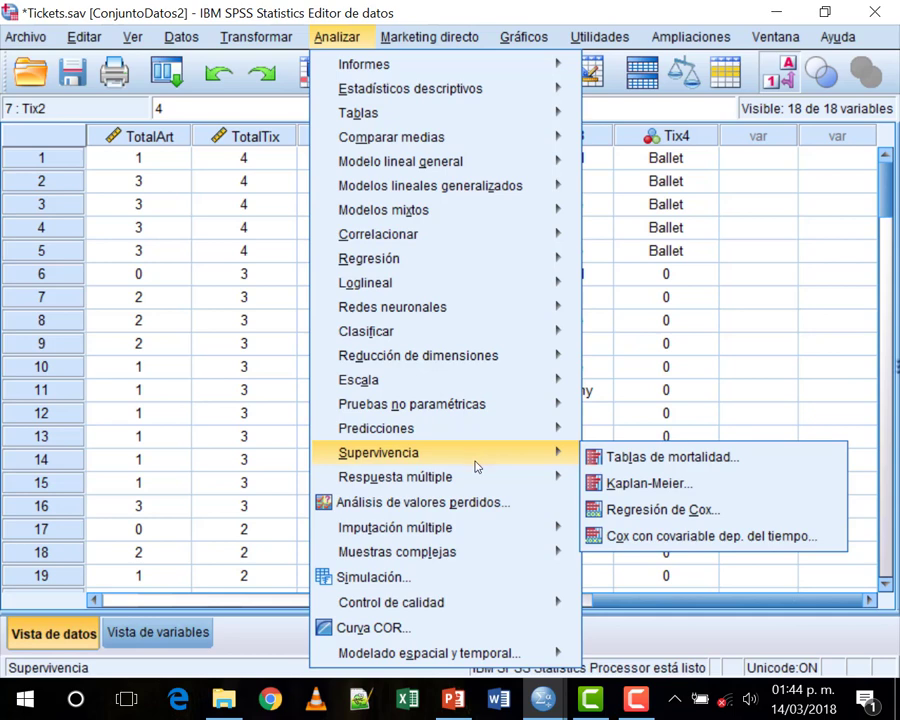
mouse_move(540, 210)
click(570, 160)
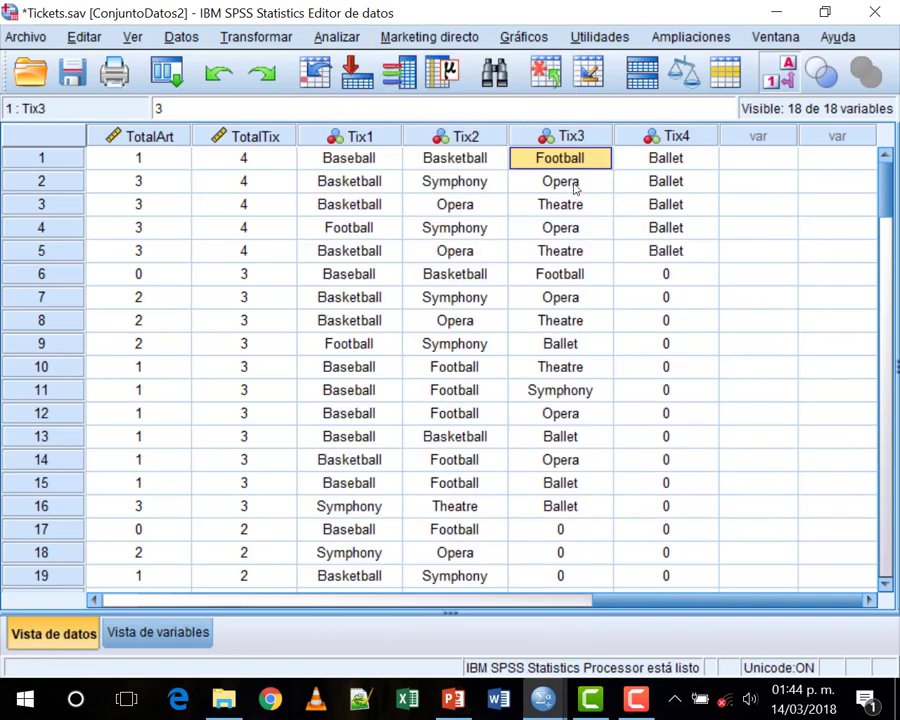
Step: Start defining a multiple response set and add the Ticket Preference, Baseball, Basketball and Football season ticket variables to it
click(336, 36)
mouse_move(470, 340)
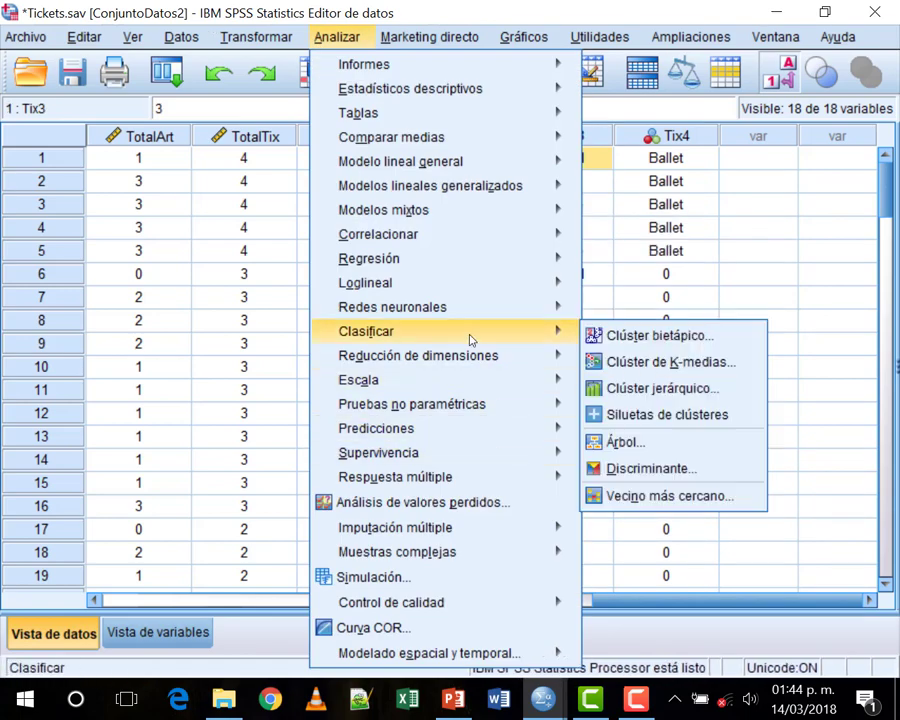
mouse_move(460, 483)
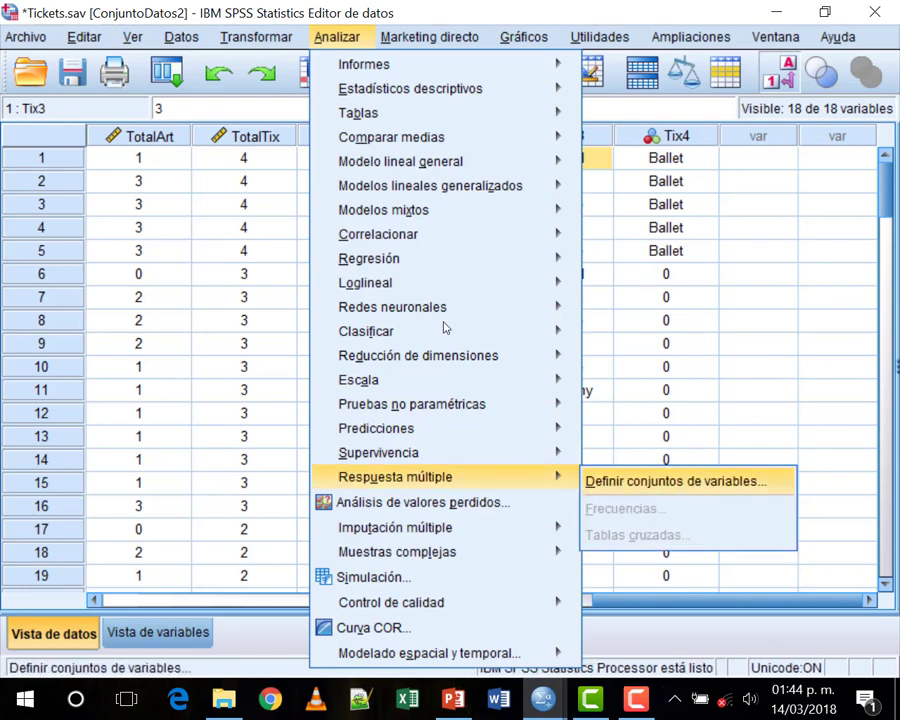
key(Return)
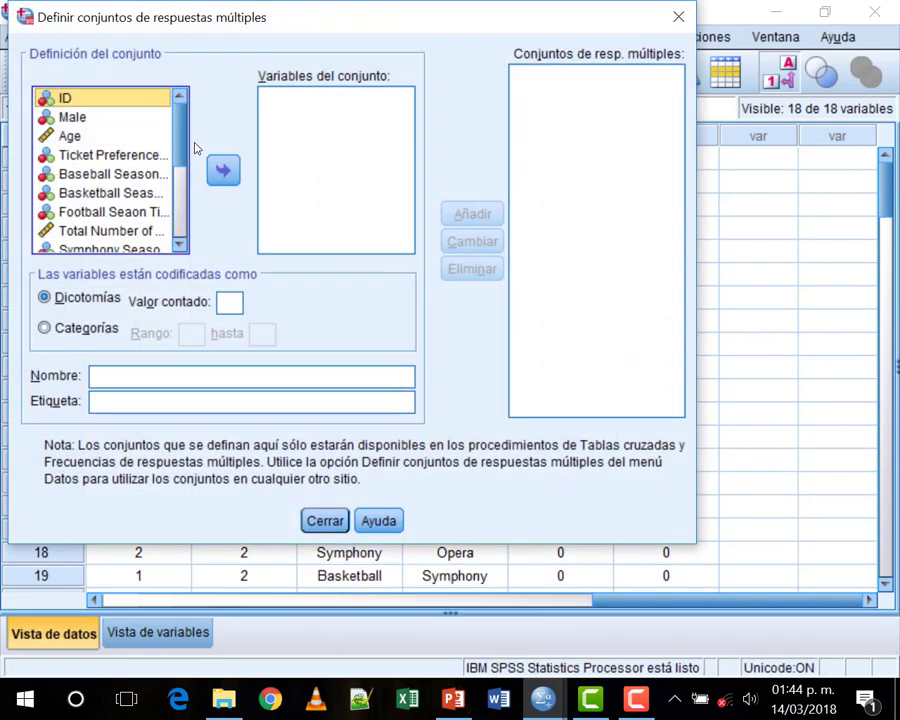
drag(181, 152, 184, 187)
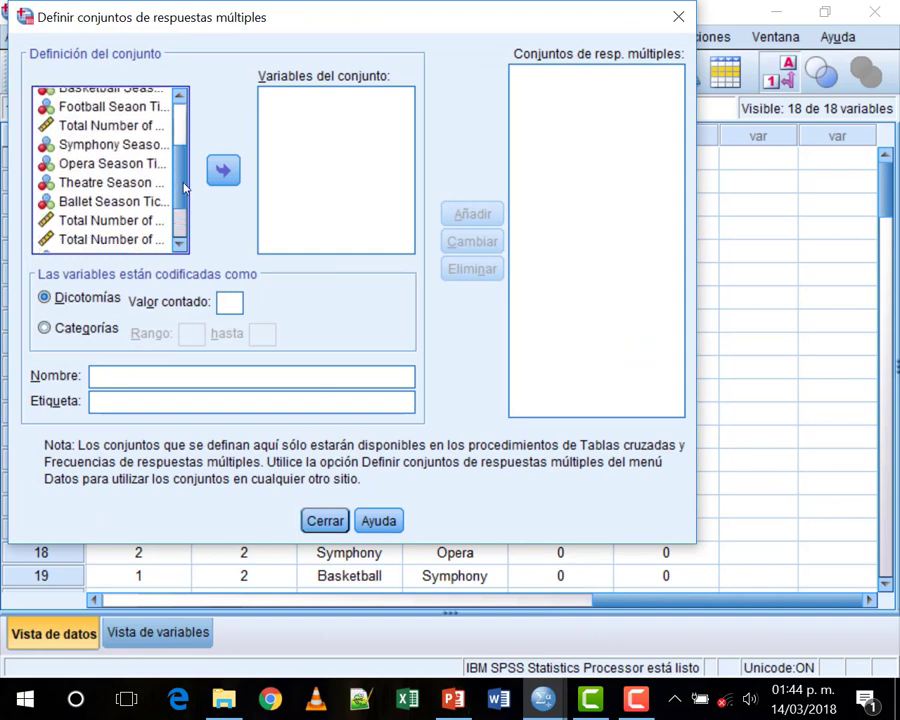
scroll(148, 177, up, 2)
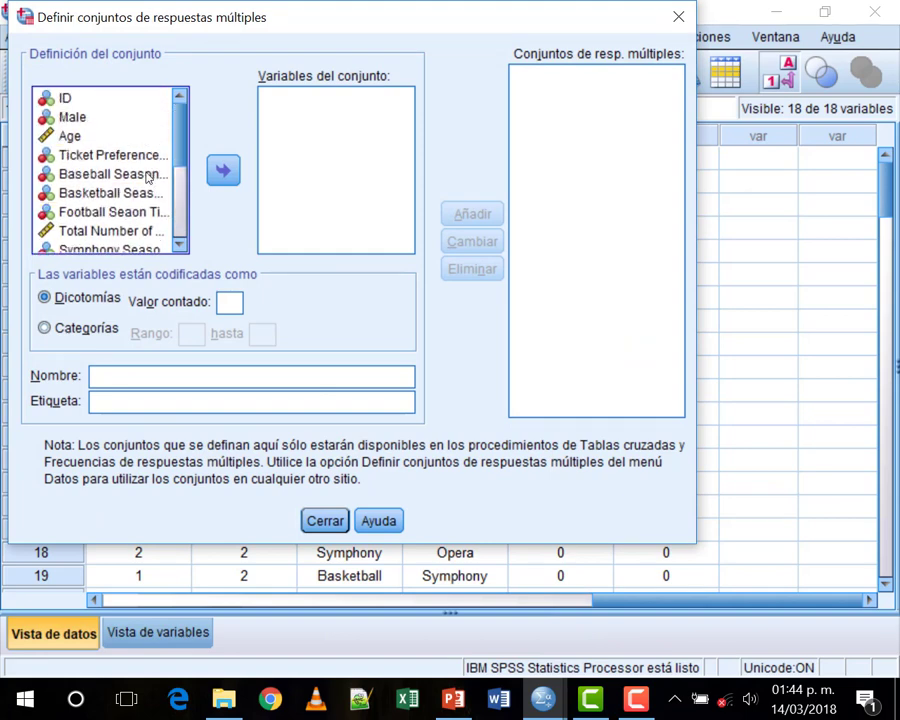
click(100, 155)
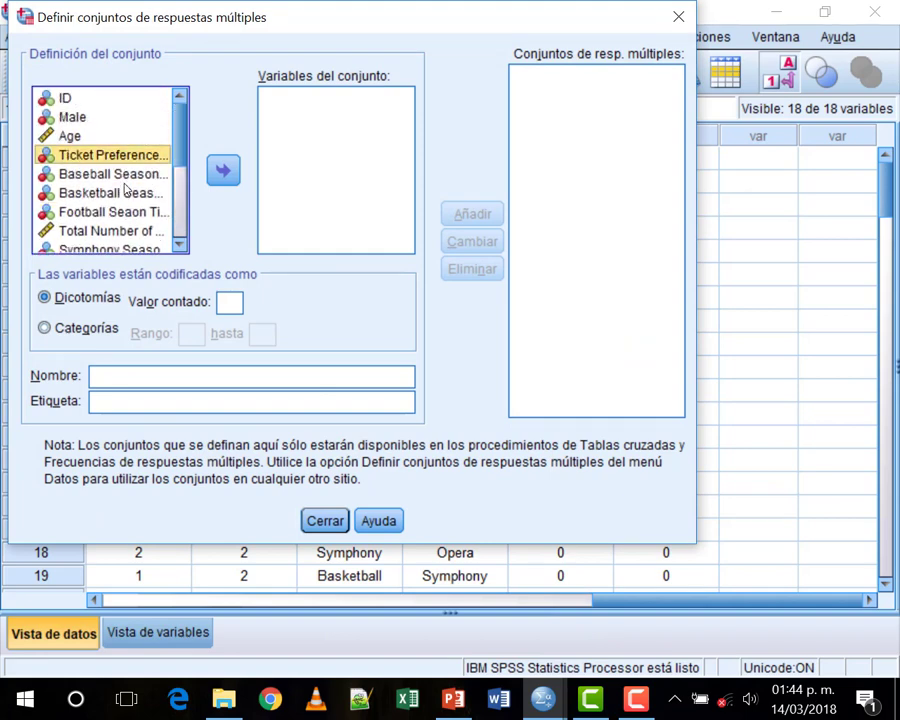
shift+click(110, 212)
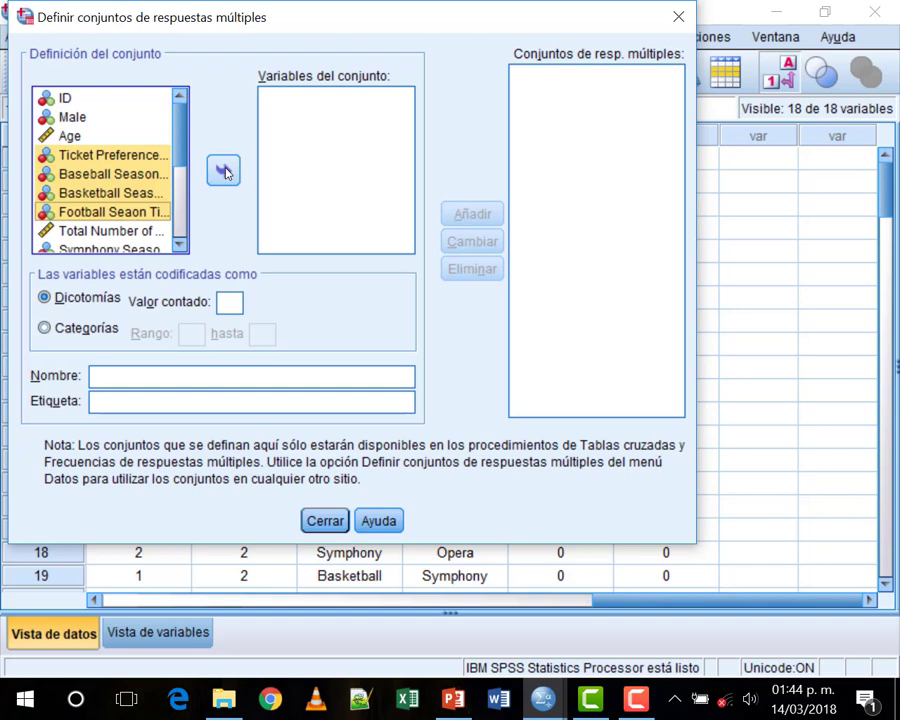
click(224, 172)
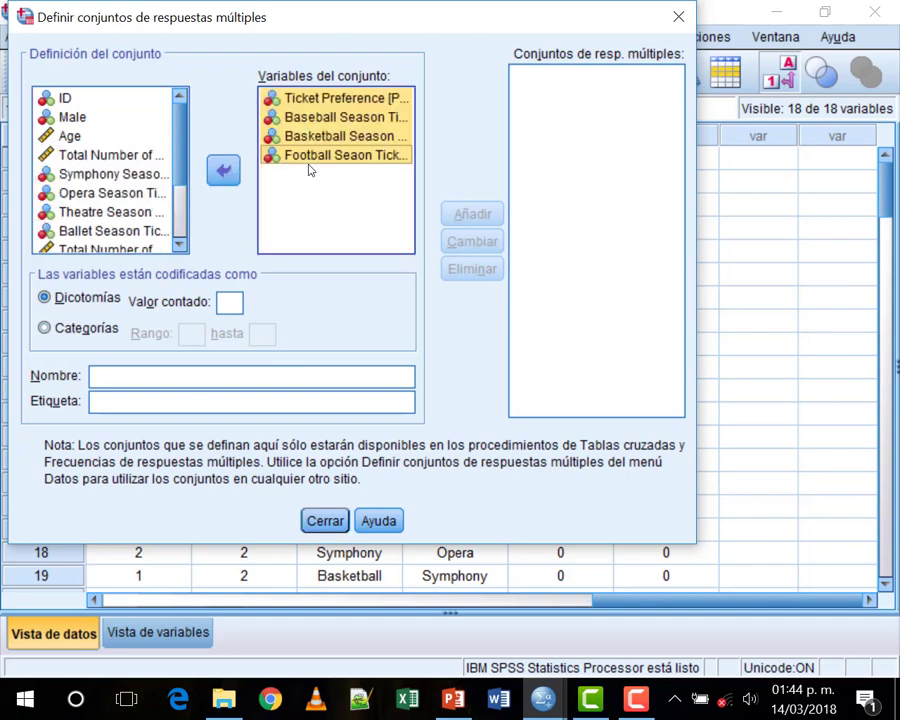
Step: Count the value 1 as dichotomy for the sports ticket variables, name the set BoletosDeportes and add it to the multiple response sets
click(123, 306)
click(230, 301)
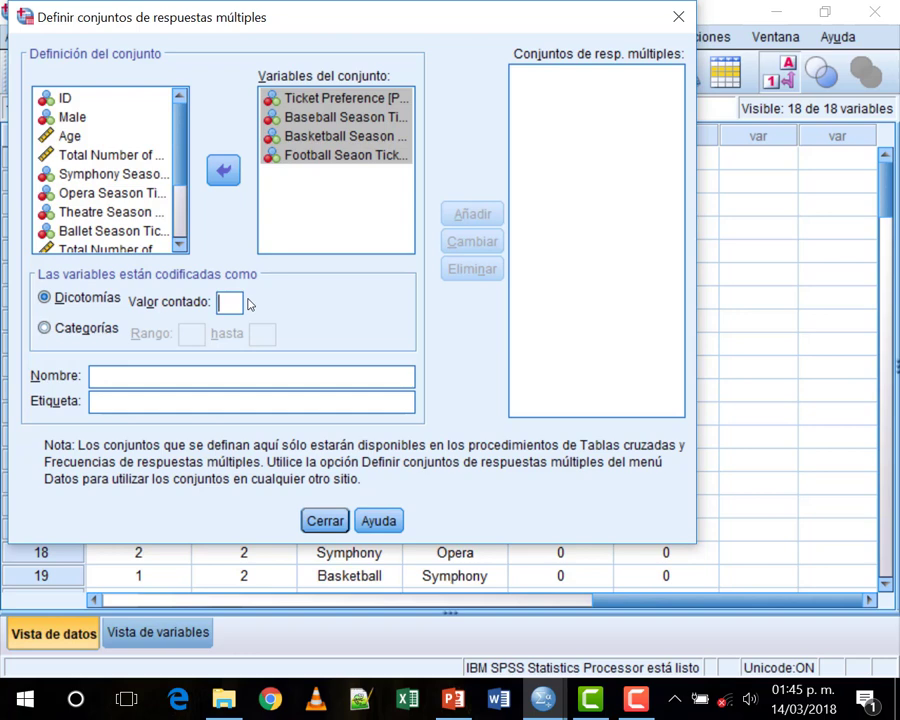
text(1)
text(V)
key(BackSpace)
text(Bo)
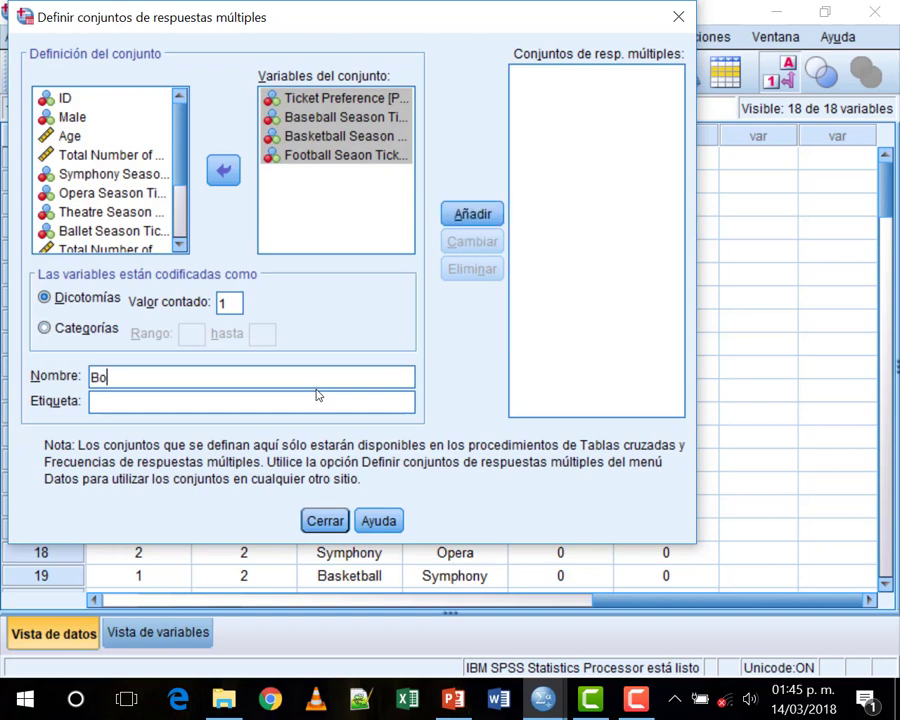
text(letosDepo)
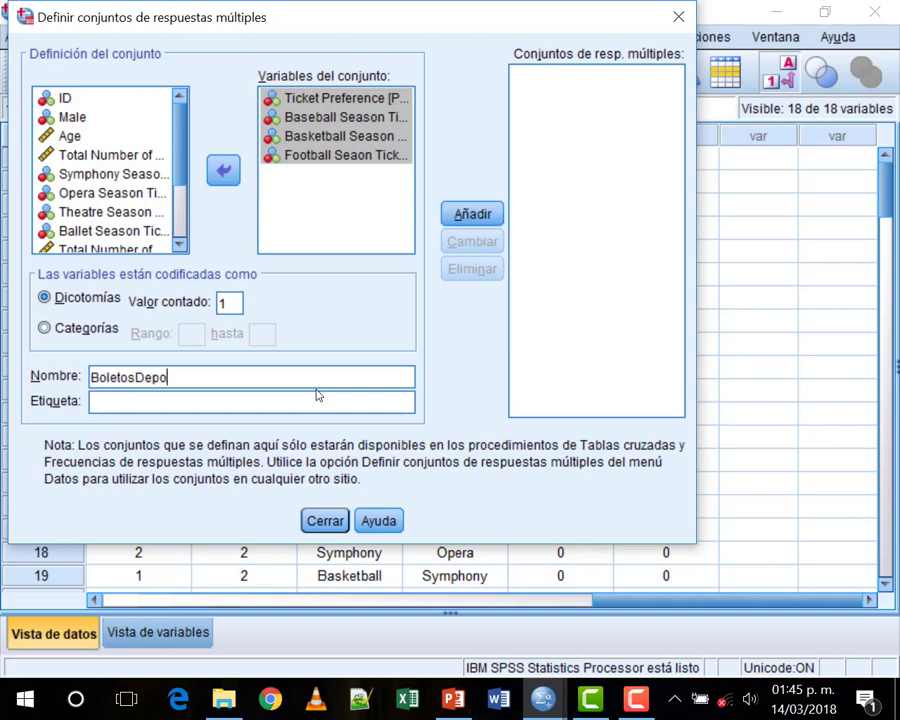
text(rtes)
click(470, 212)
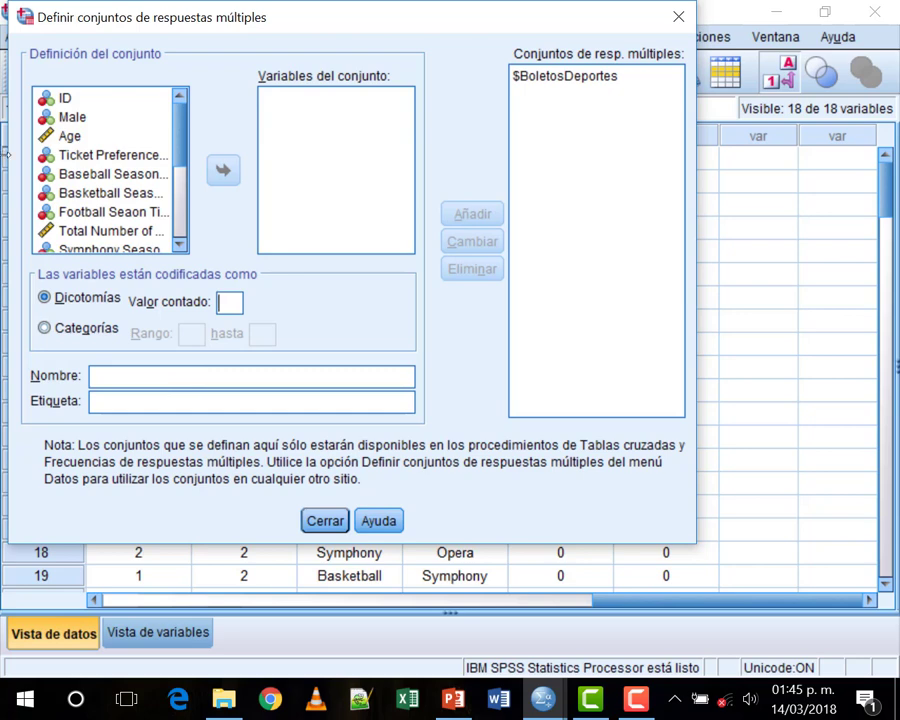
Step: Add the Symphony, Opera, Theatre and Ballet season ticket variables to a new multiple response set
drag(180, 146, 190, 195)
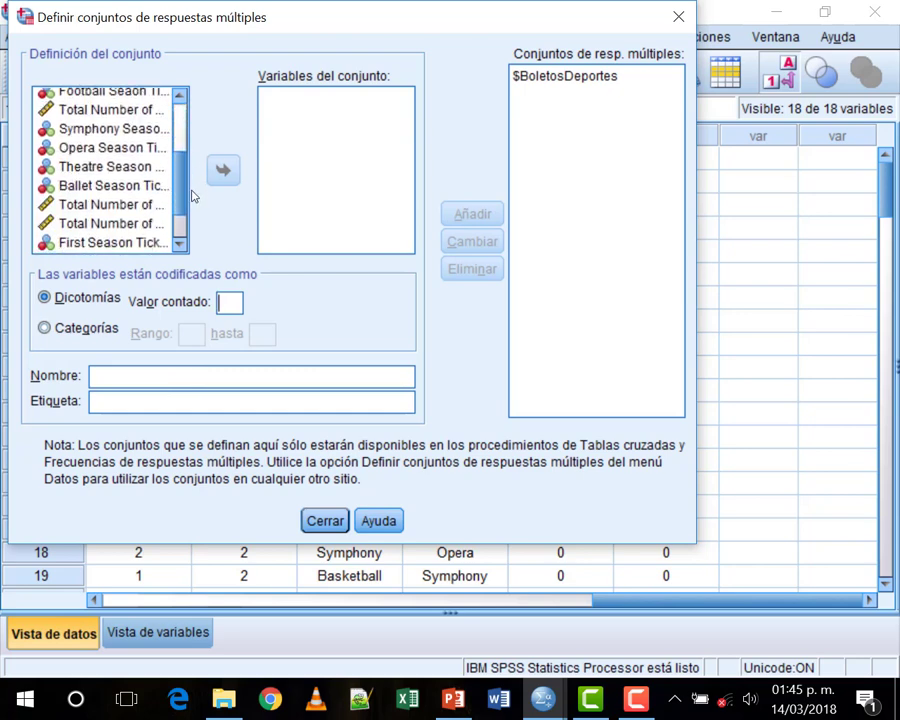
click(123, 127)
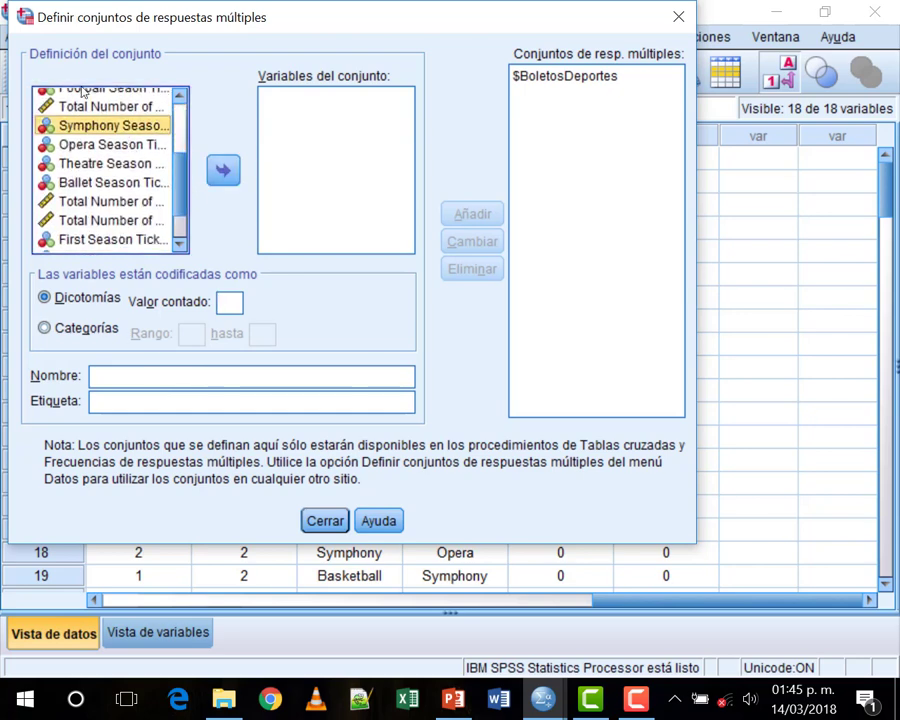
shift+click(105, 182)
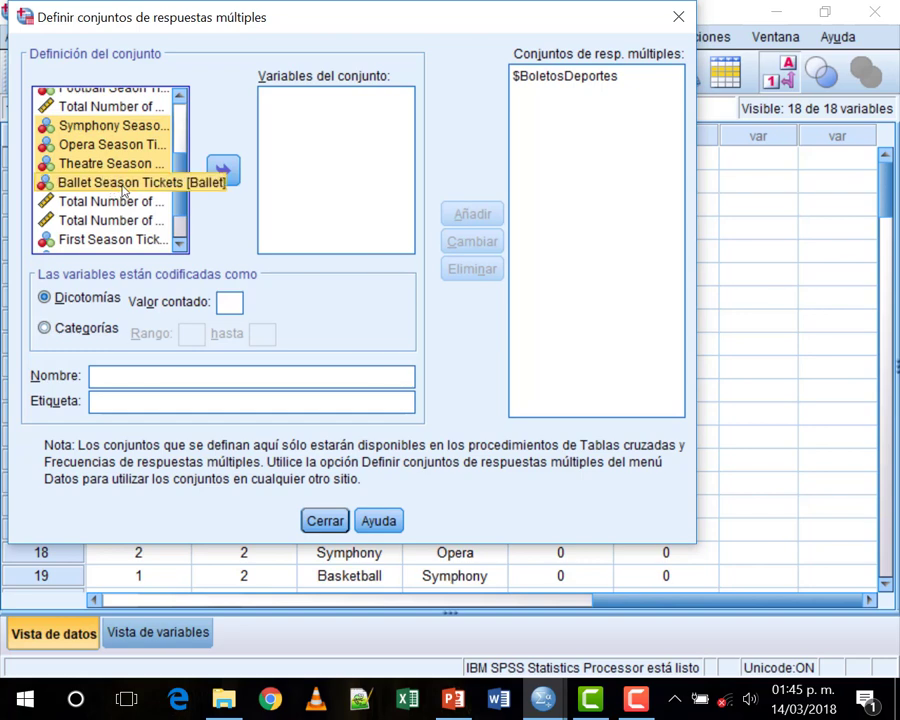
click(223, 174)
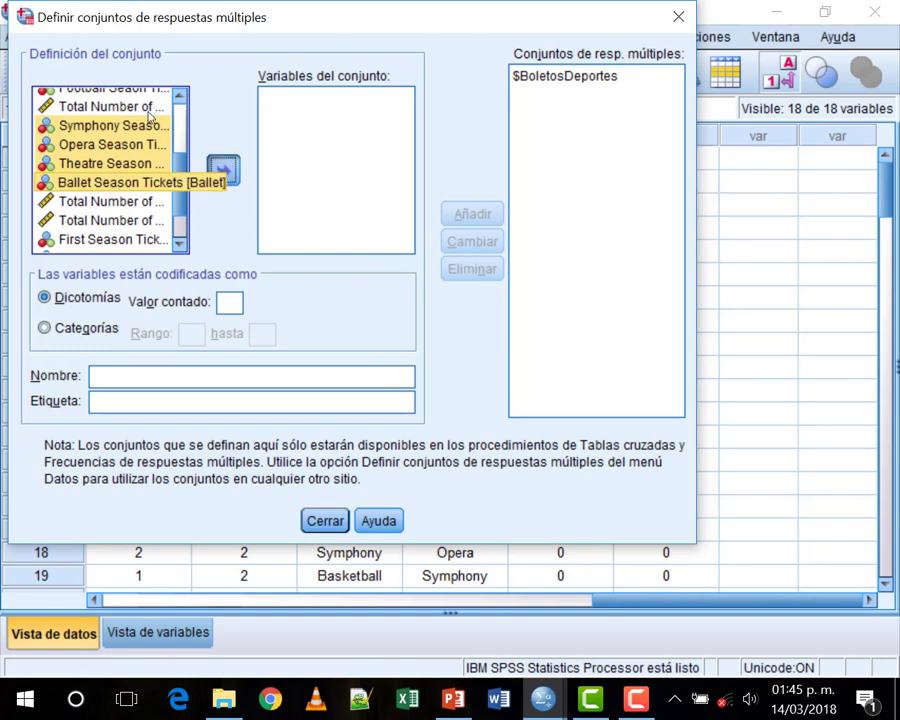
Step: Set the arts set's counted value to 1, name it BoletosArte and add it to the multiple response sets
click(228, 303)
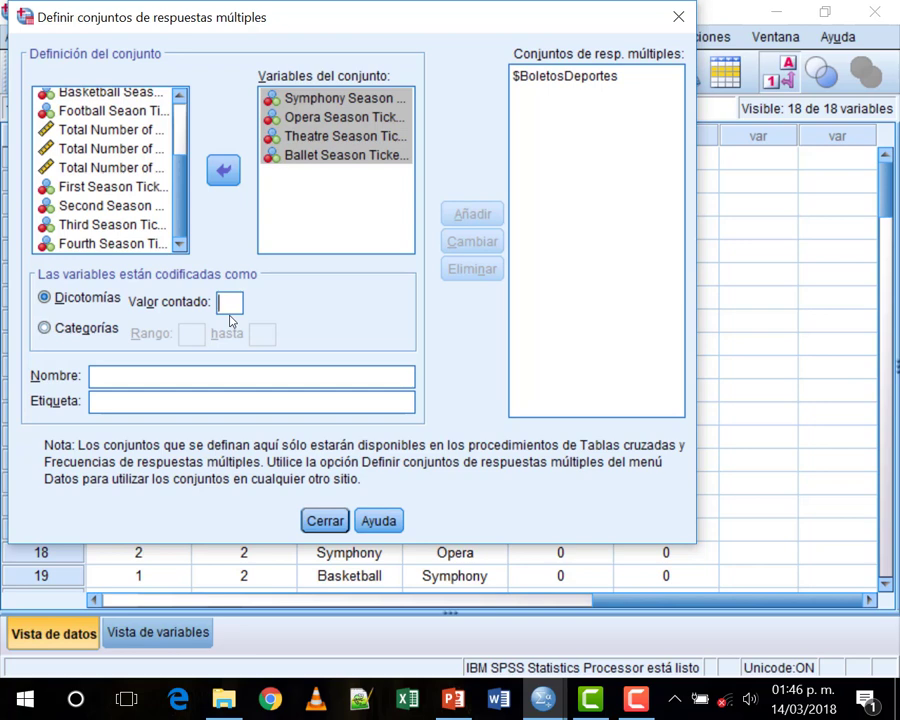
text(1)
click(190, 374)
text(Boletos)
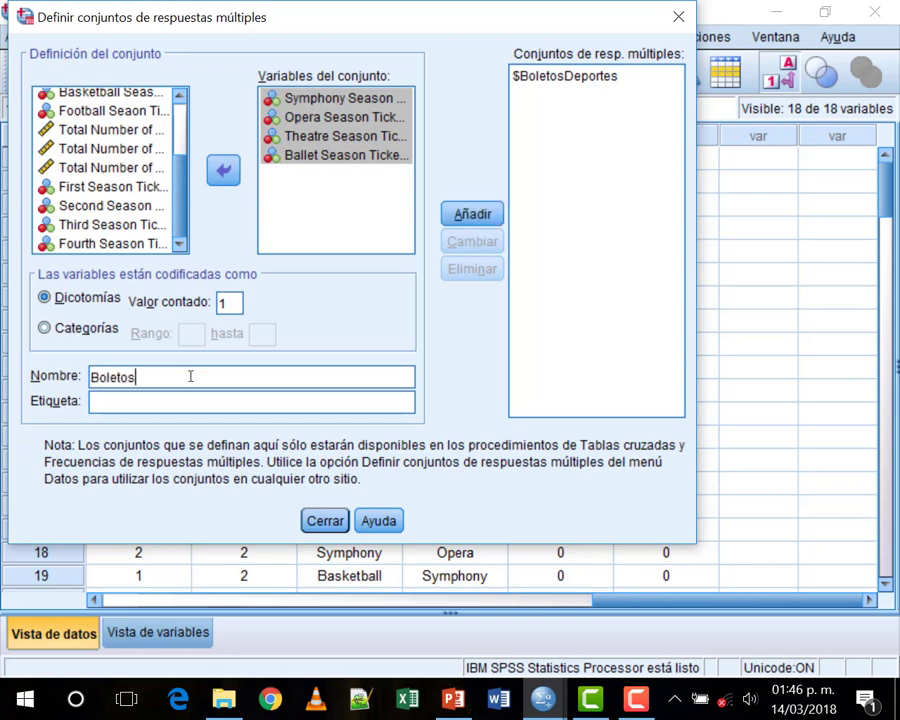
text(Arte)
click(474, 216)
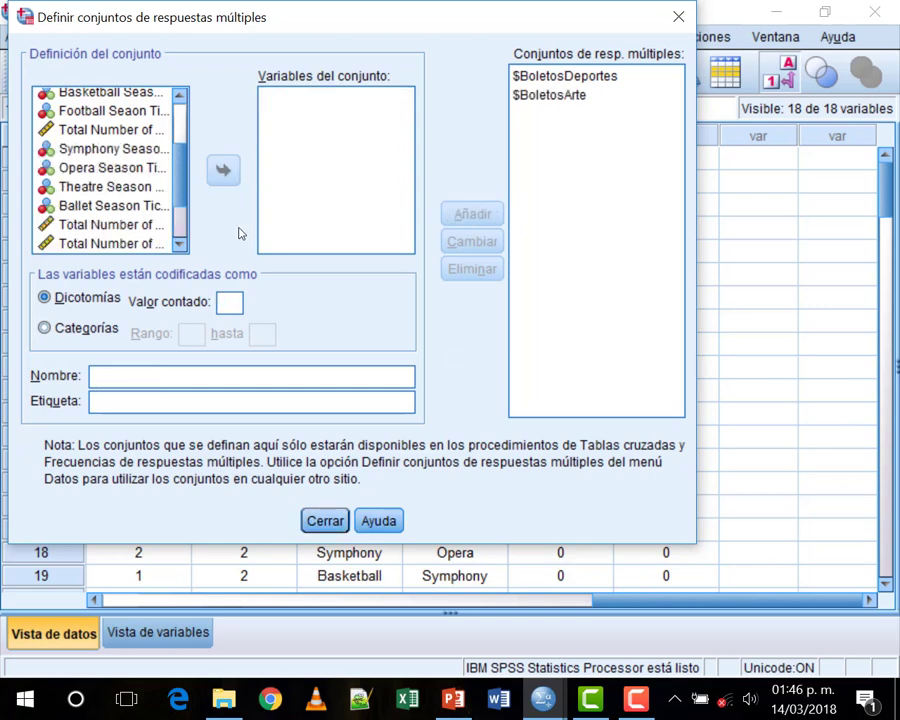
Step: Put Ticket Preference and all season ticket variables from Baseball, Basketball and Football to Symphony, Opera, Theatre and Ballet into a third set
scroll(177, 133, up, 2)
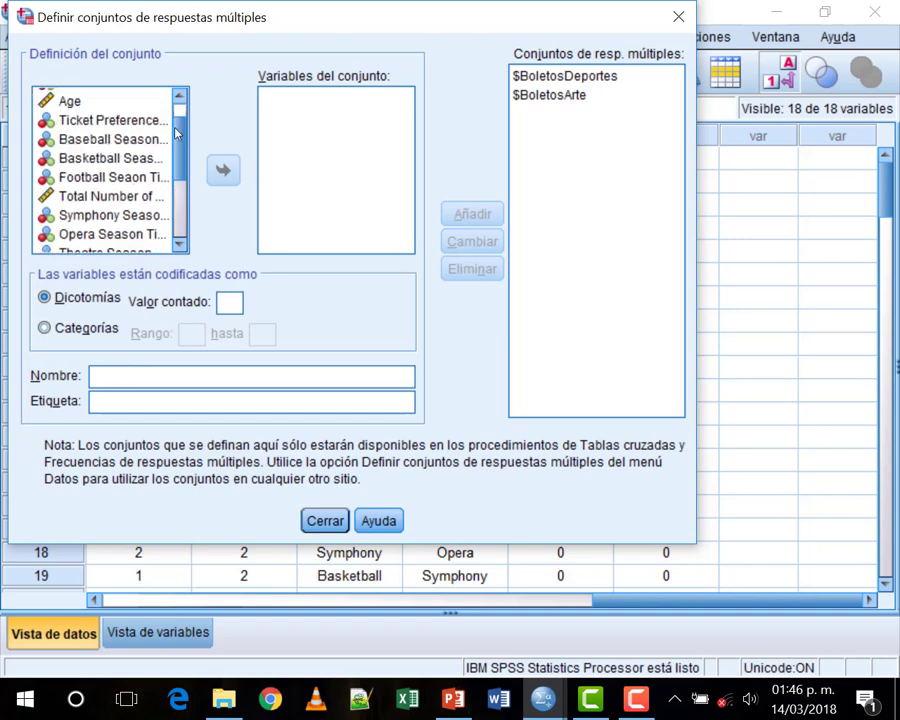
click(105, 120)
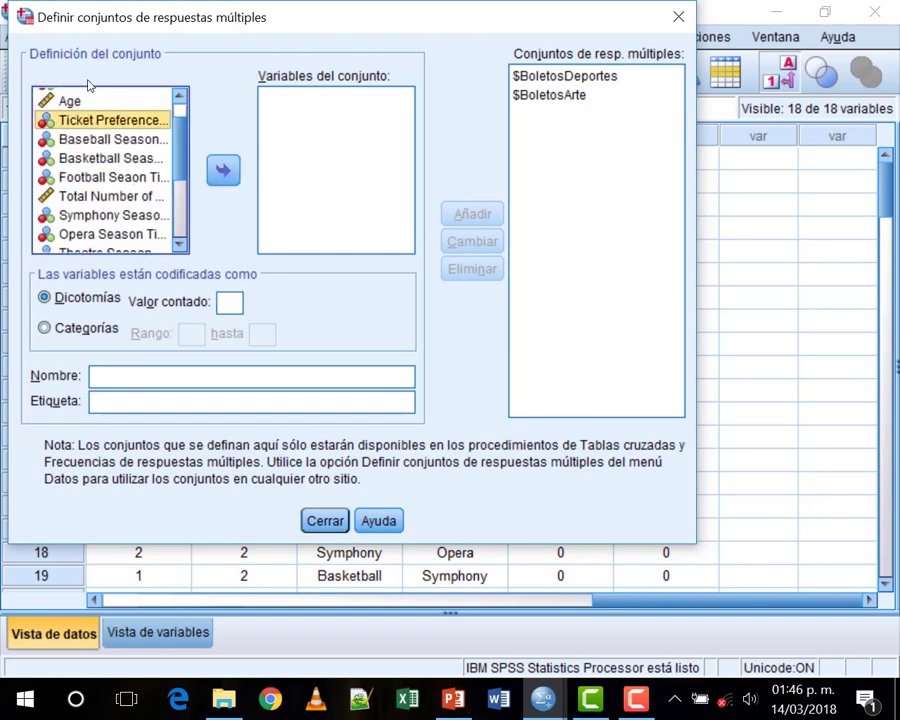
shift+click(101, 176)
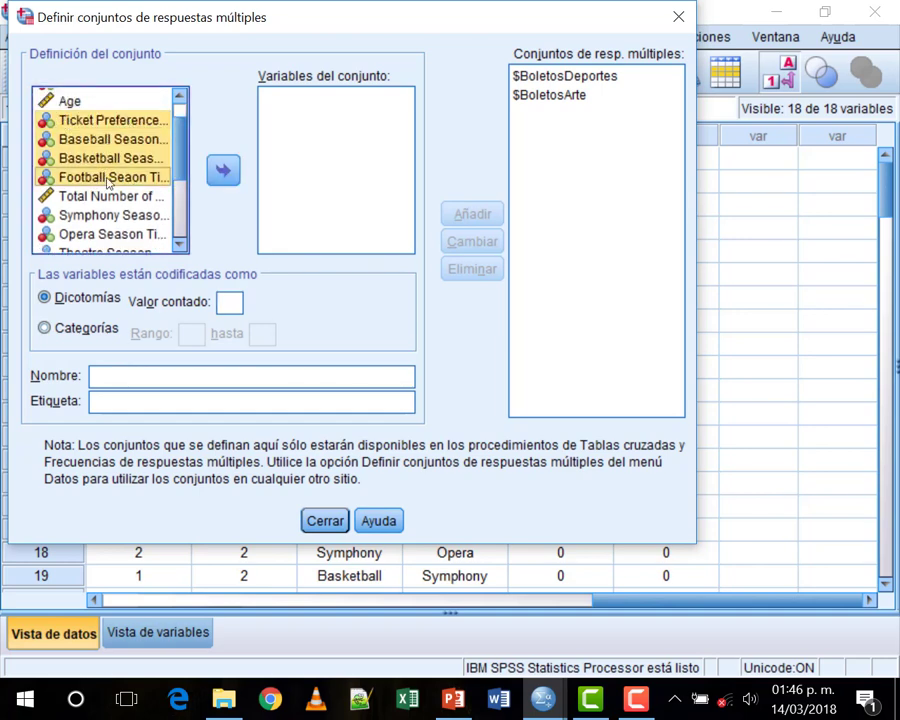
click(223, 172)
click(118, 139)
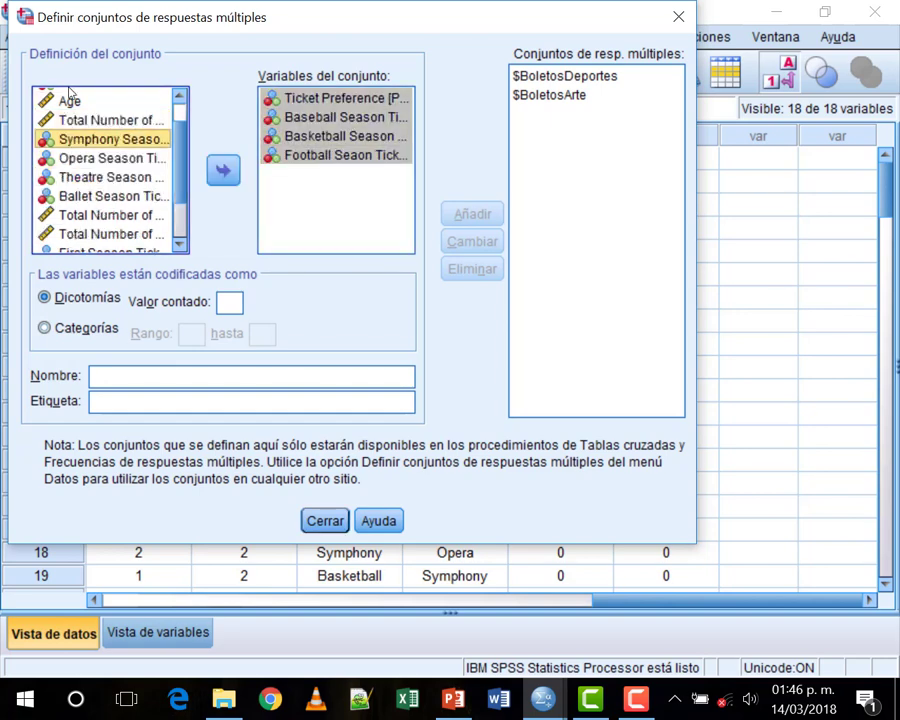
shift+click(113, 196)
click(223, 171)
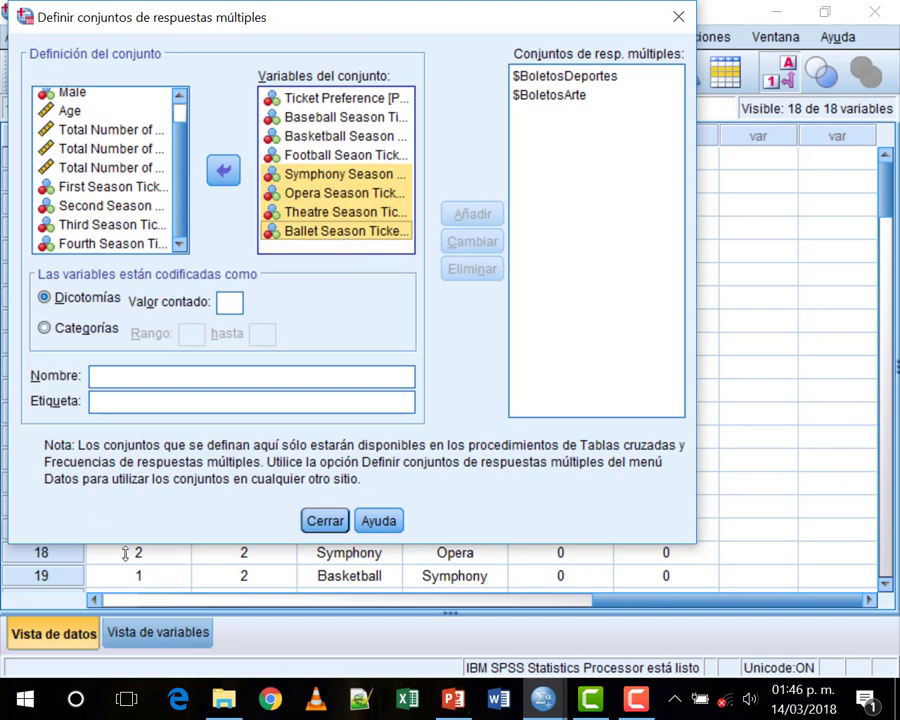
Step: Name the combined set TieneBoletos, set its counted value to 1 and add it to the multiple response sets
click(129, 380)
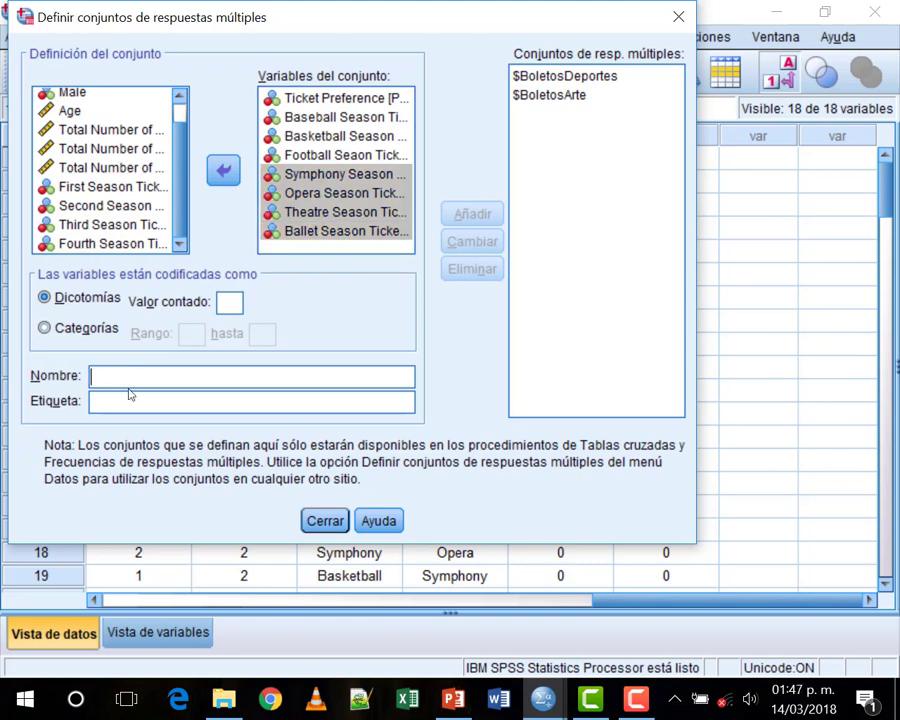
text(TieneBoletos)
click(221, 301)
text(1)
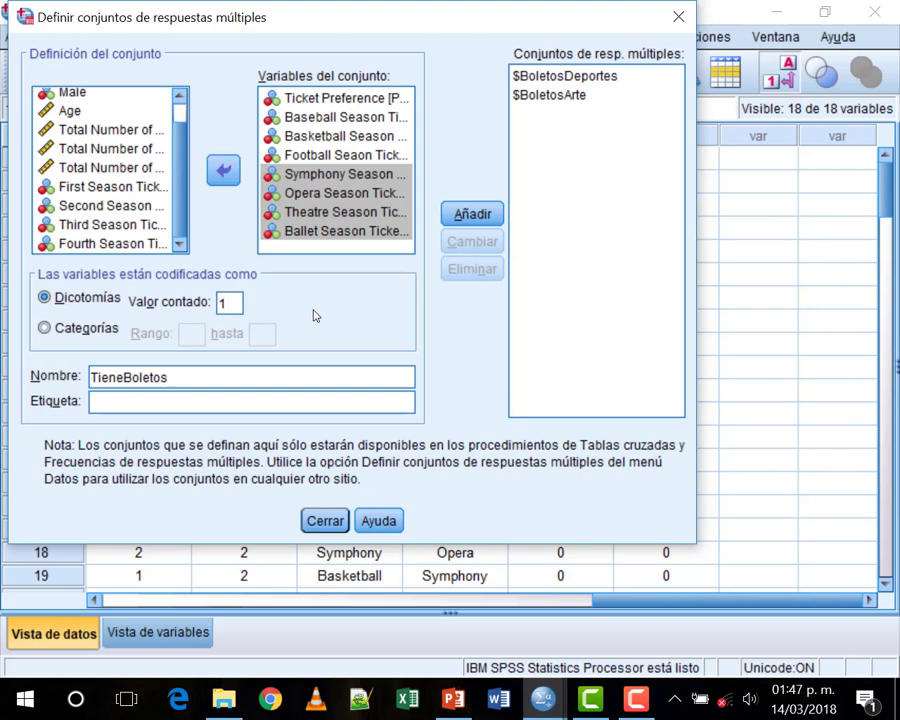
click(461, 216)
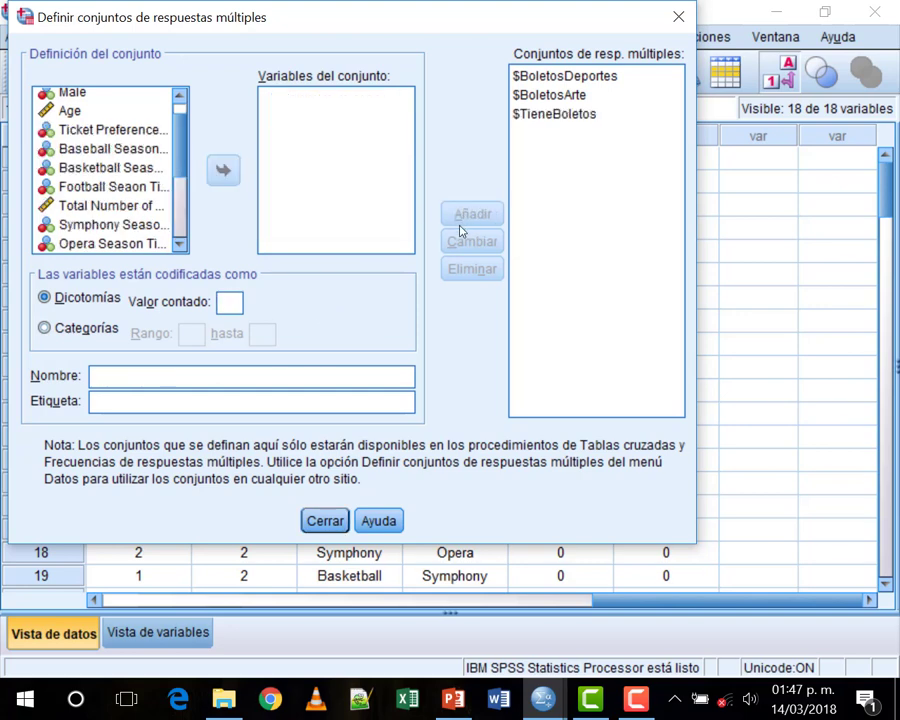
Step: Review the definition of the BoletosDeportes set and close the set definition dialog
click(535, 78)
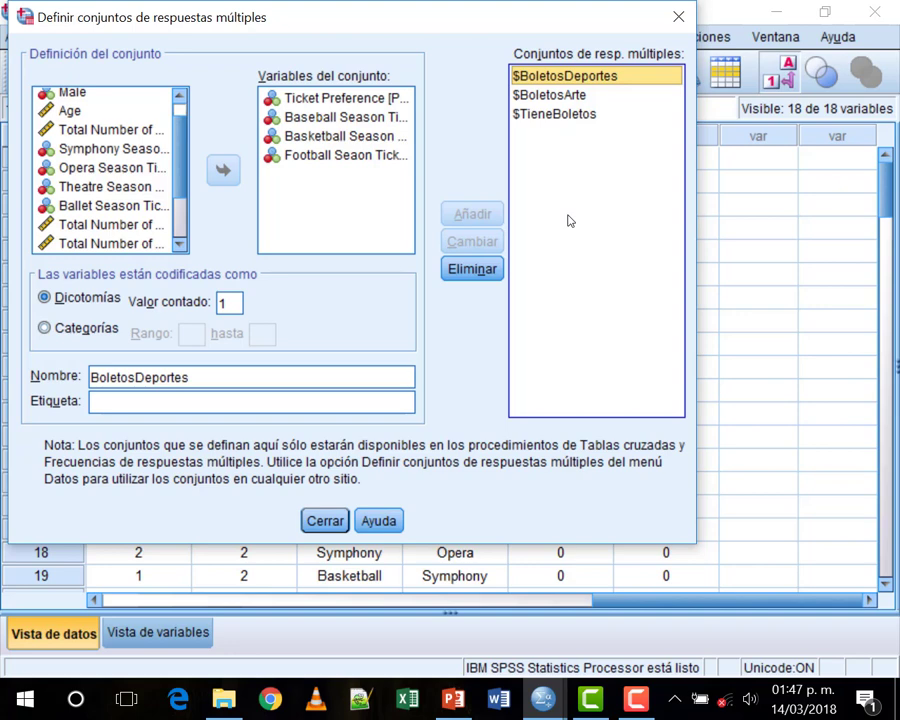
click(524, 86)
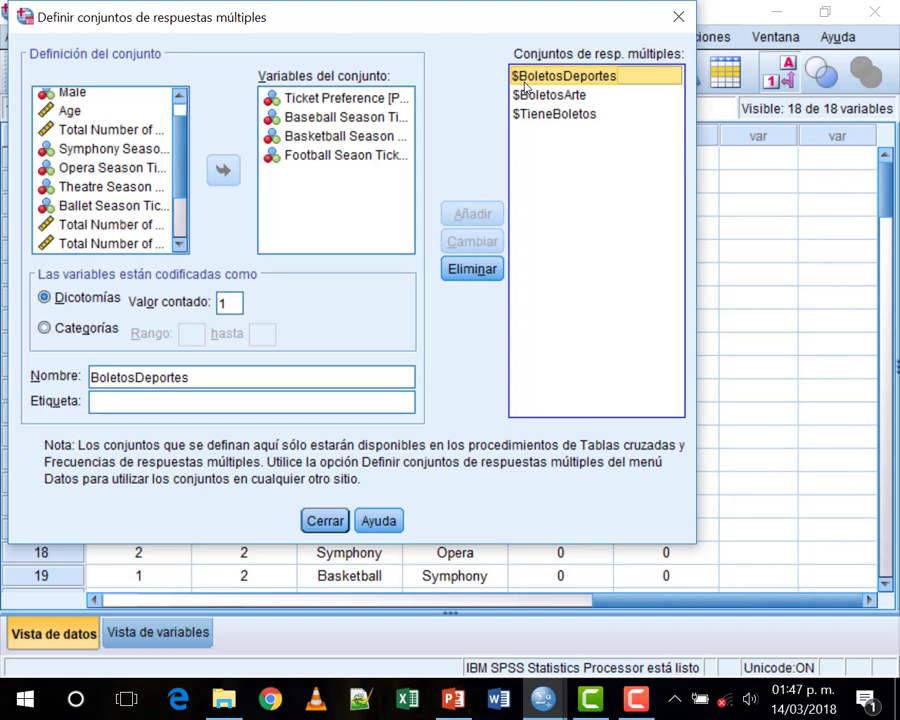
click(524, 86)
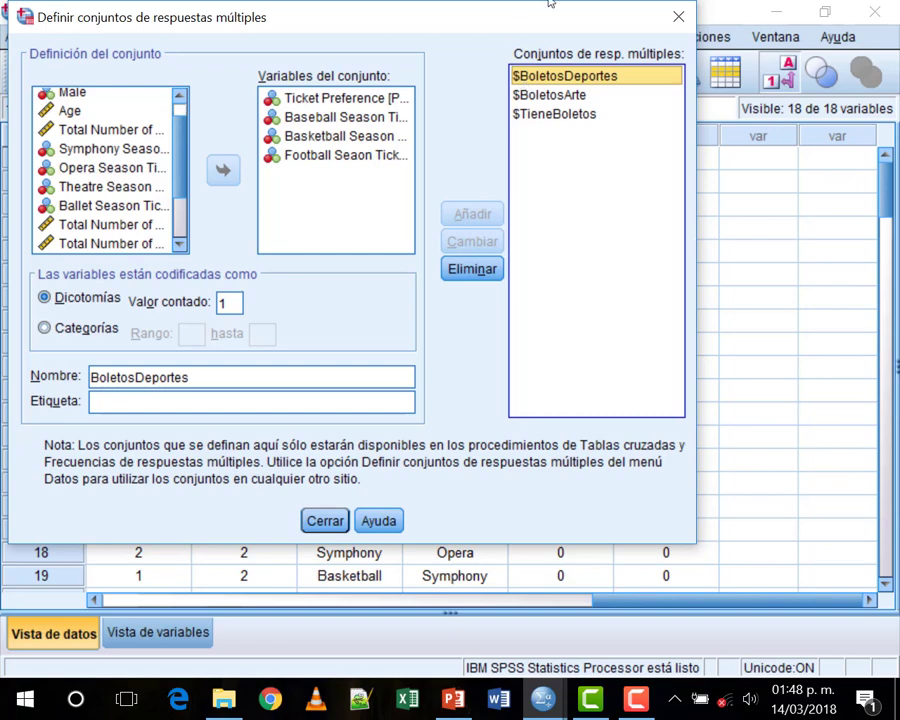
click(324, 522)
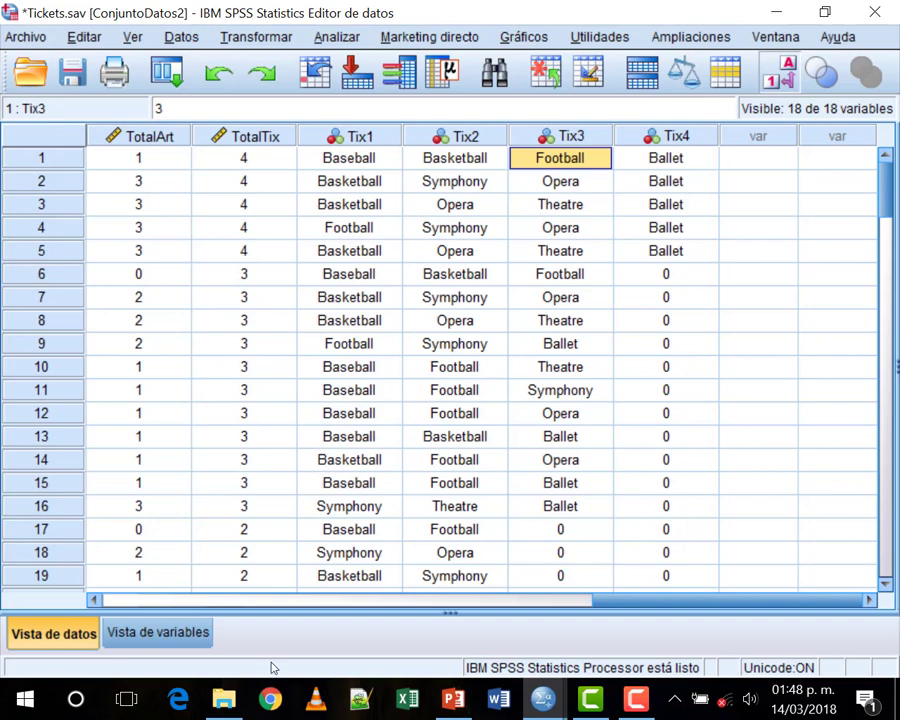
Step: Look through the command log in the output viewer and return to the Tix columns of the Tickets.sav data
click(543, 699)
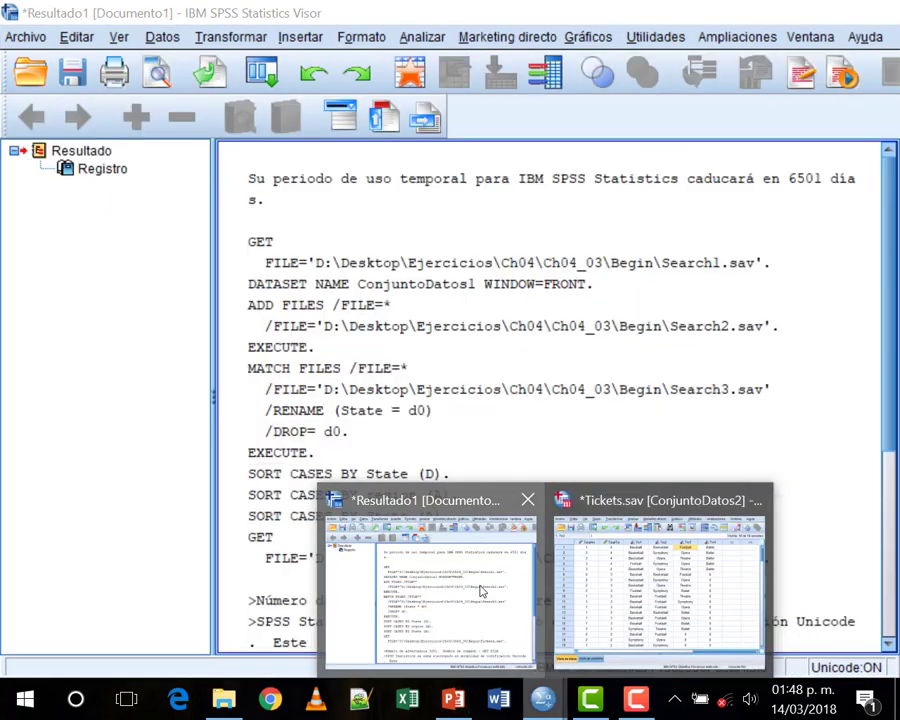
click(474, 594)
scroll(467, 503, up, 5)
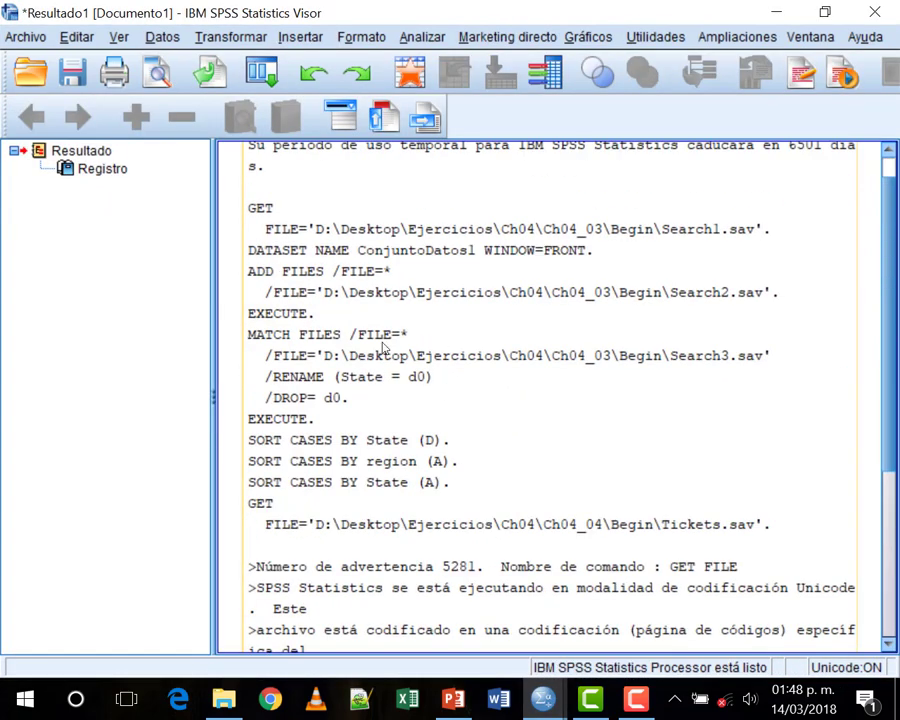
scroll(403, 345, down, 5)
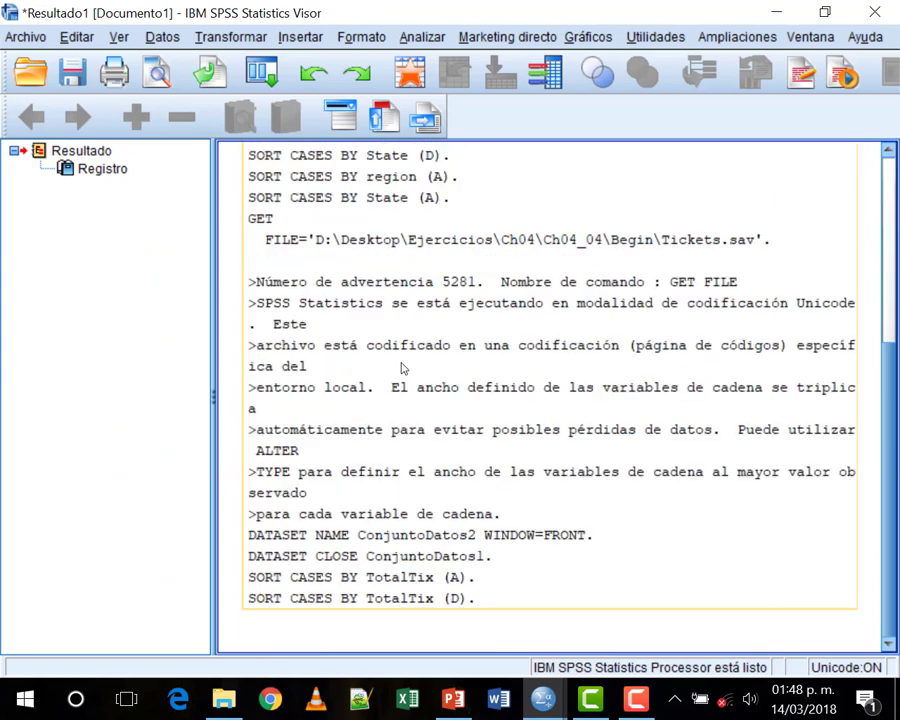
mouse_move(540, 695)
click(650, 590)
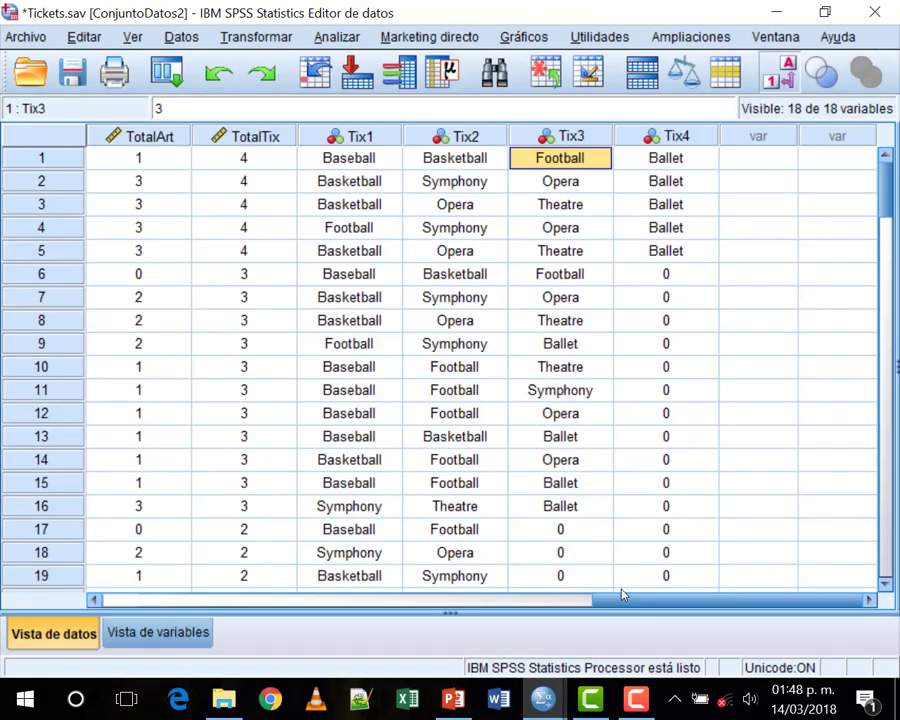
drag(310, 601, 810, 599)
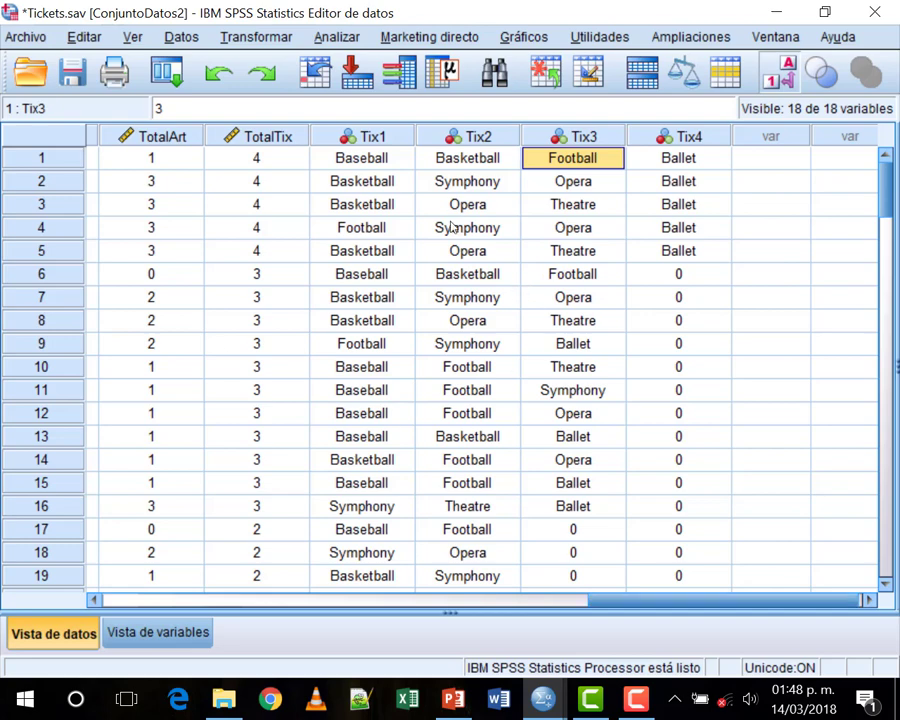
Step: Run multiple response frequencies for the $BoletosDeportes set
click(337, 37)
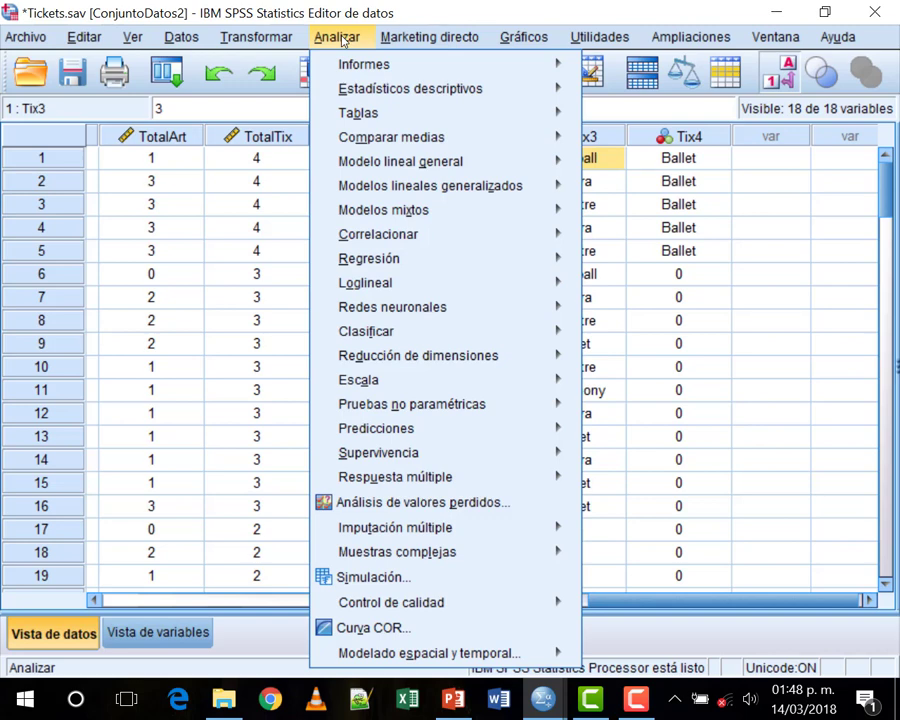
mouse_move(470, 481)
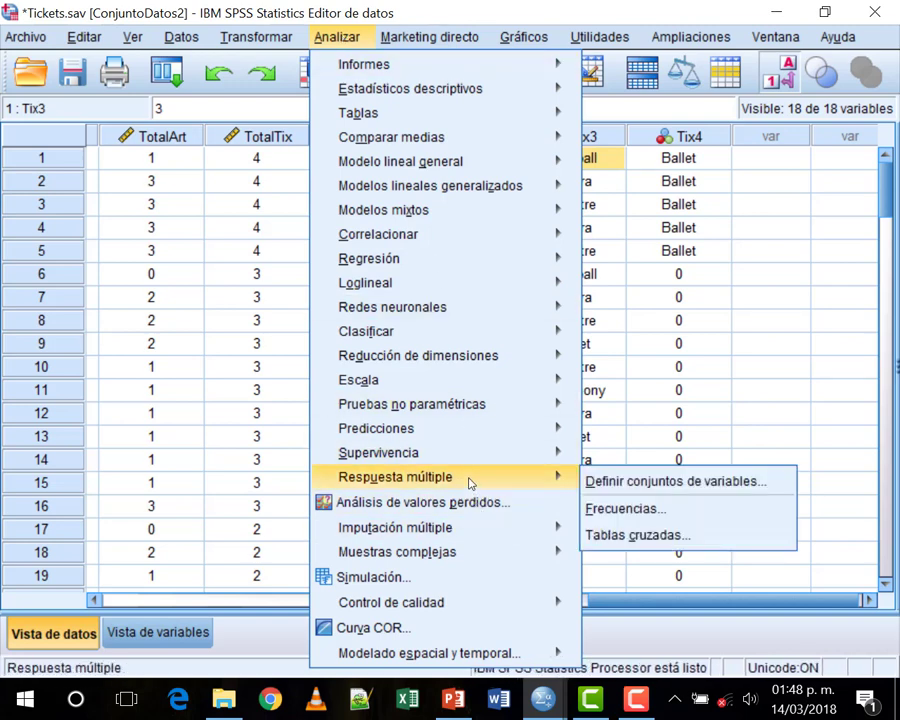
click(733, 513)
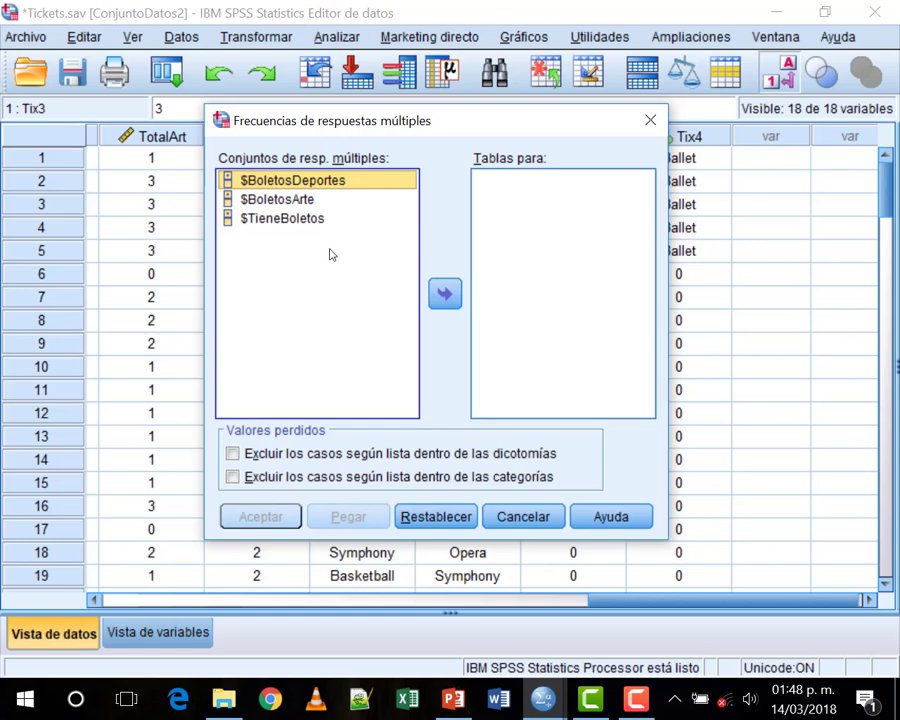
double_click(311, 181)
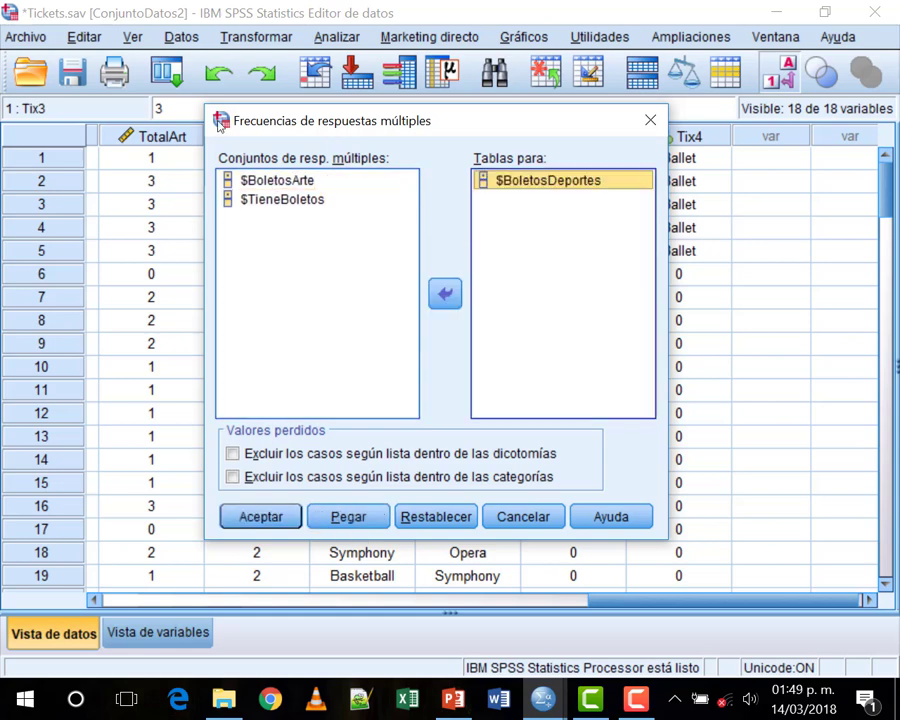
click(274, 521)
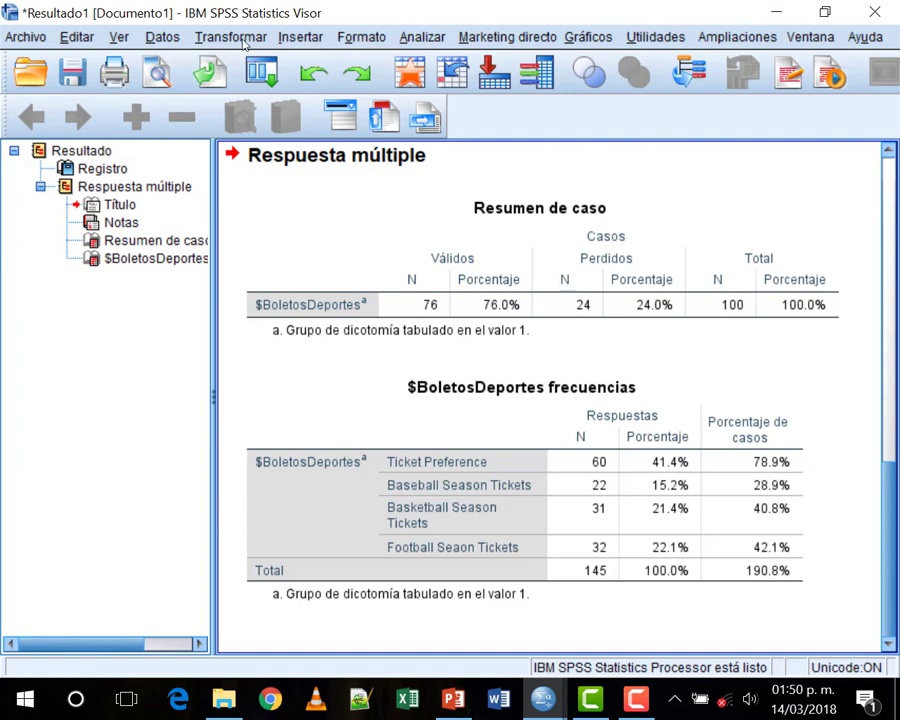
Step: Remove Ticket Preference from the $BoletosDeportes multiple response set and save the changed definition
click(163, 37)
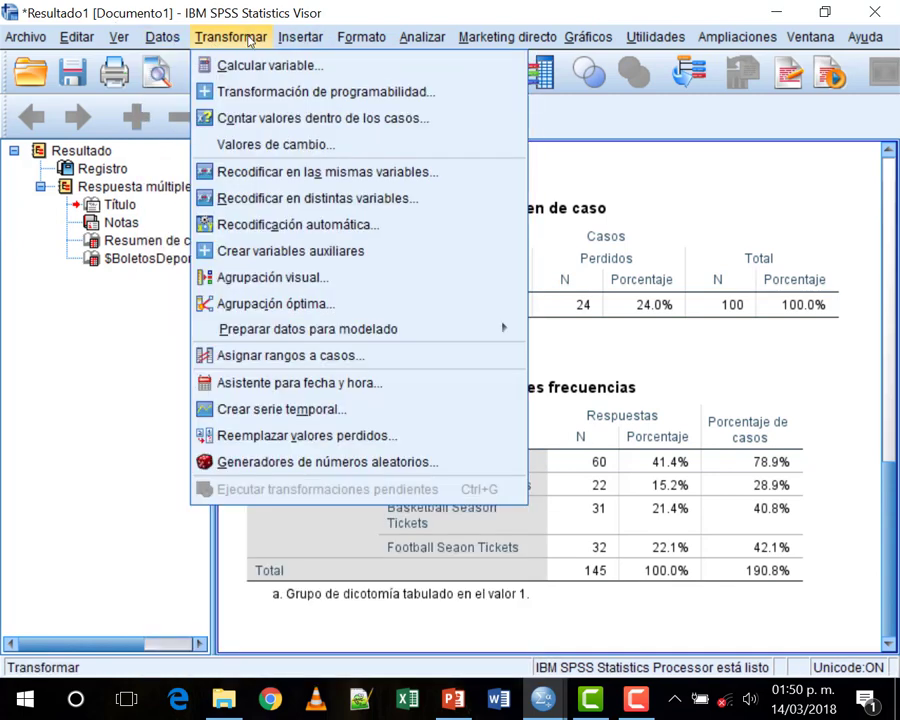
mouse_move(428, 40)
mouse_move(546, 549)
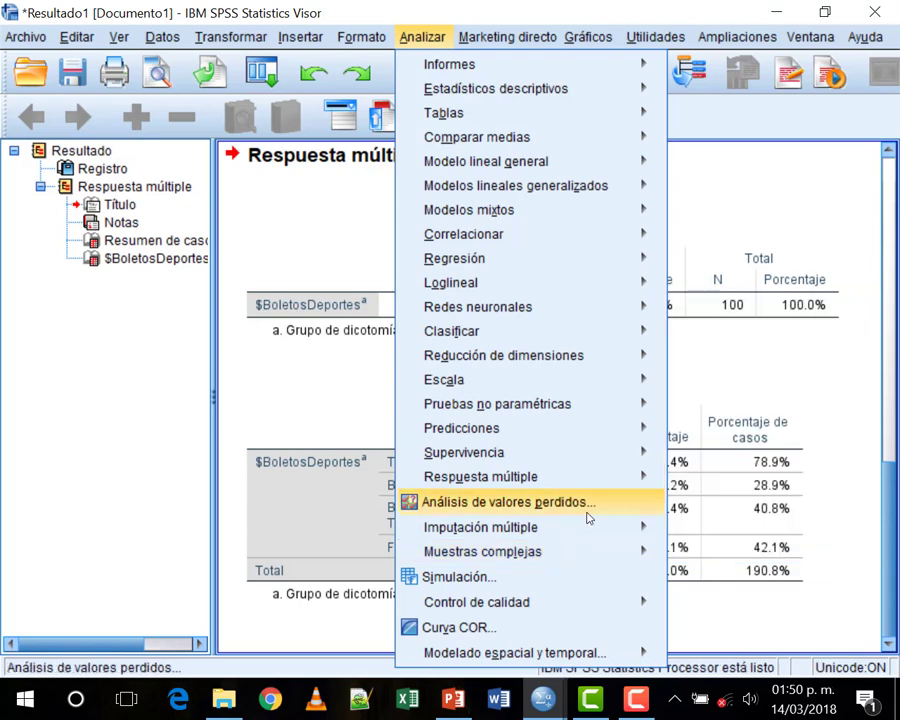
mouse_move(570, 470)
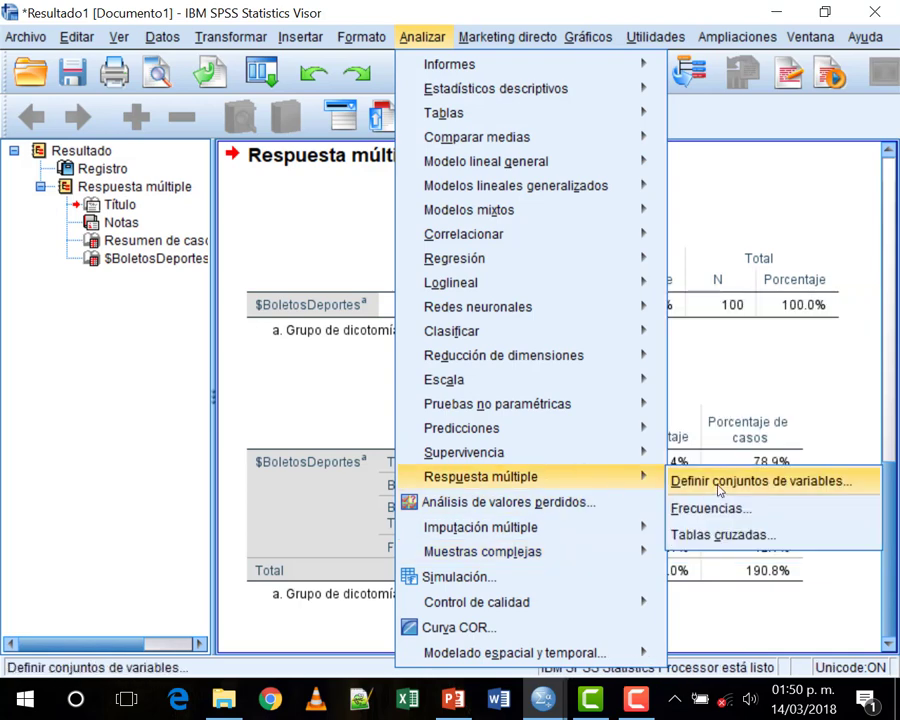
click(684, 484)
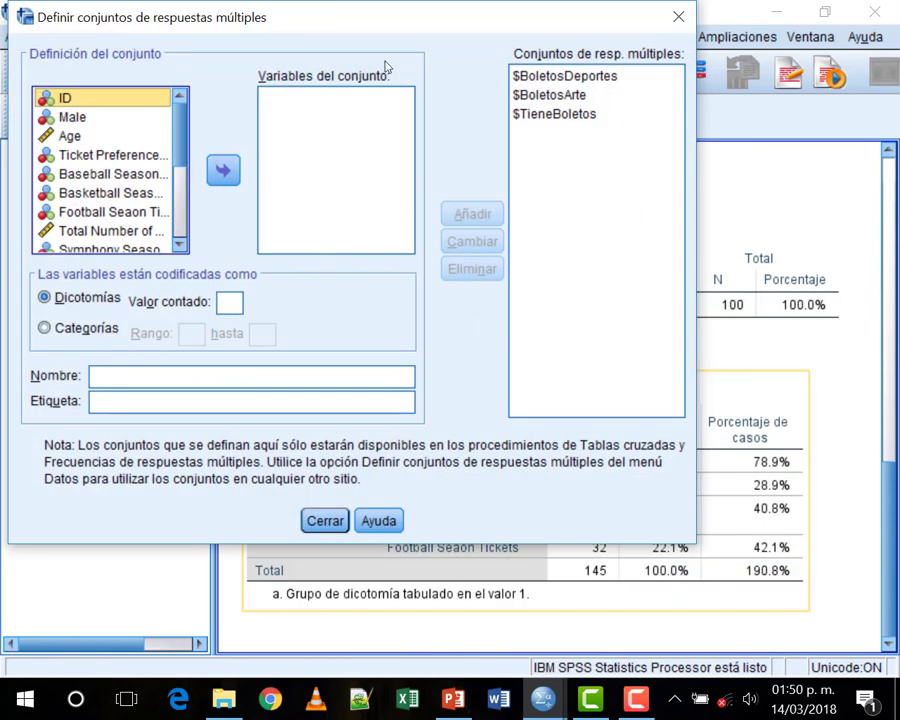
click(578, 95)
key(Up)
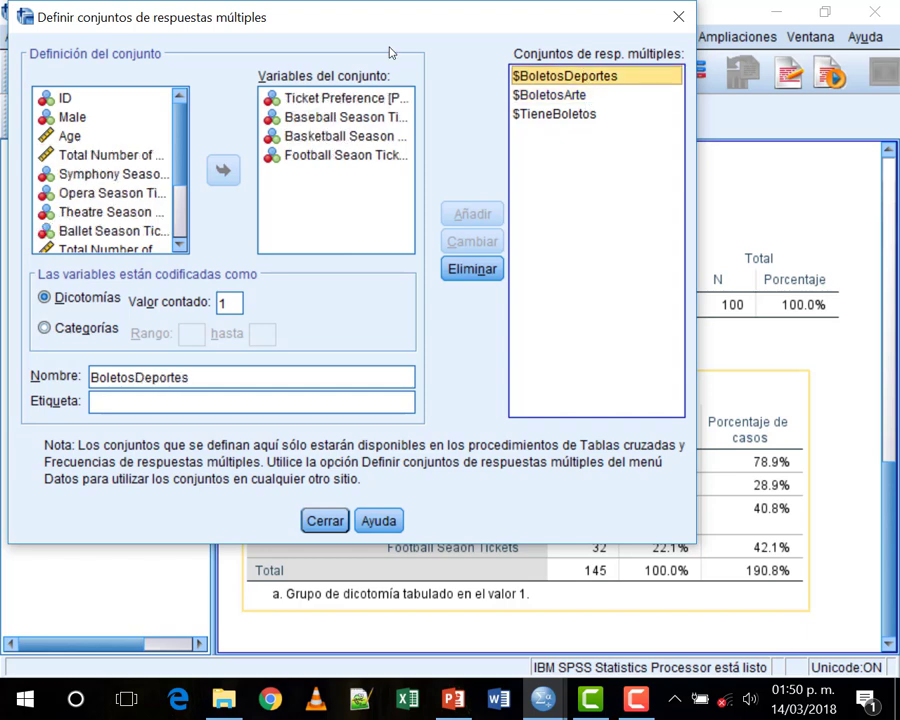
click(358, 97)
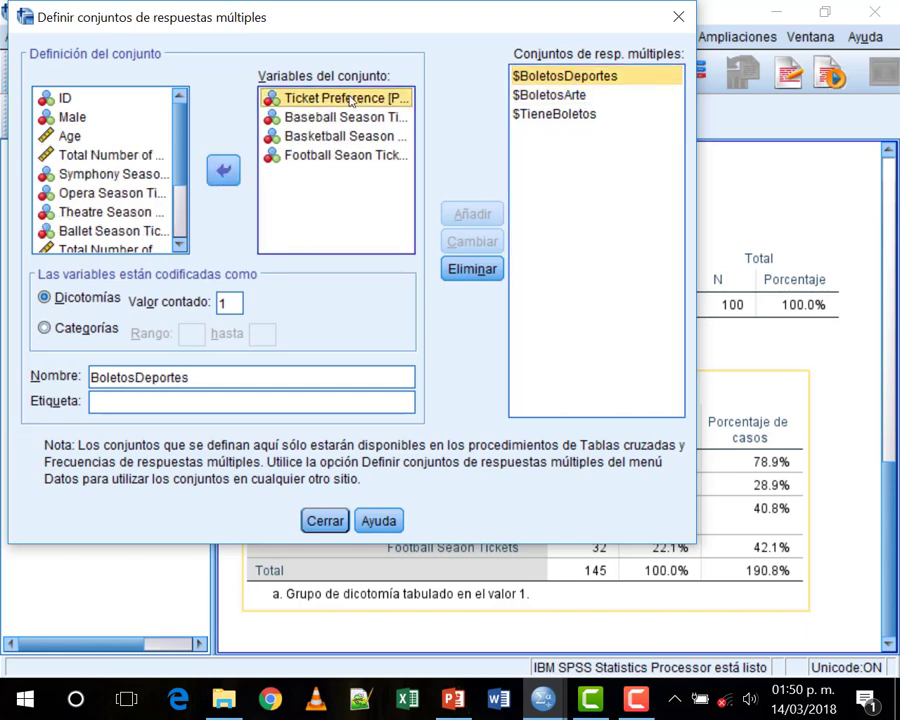
click(222, 175)
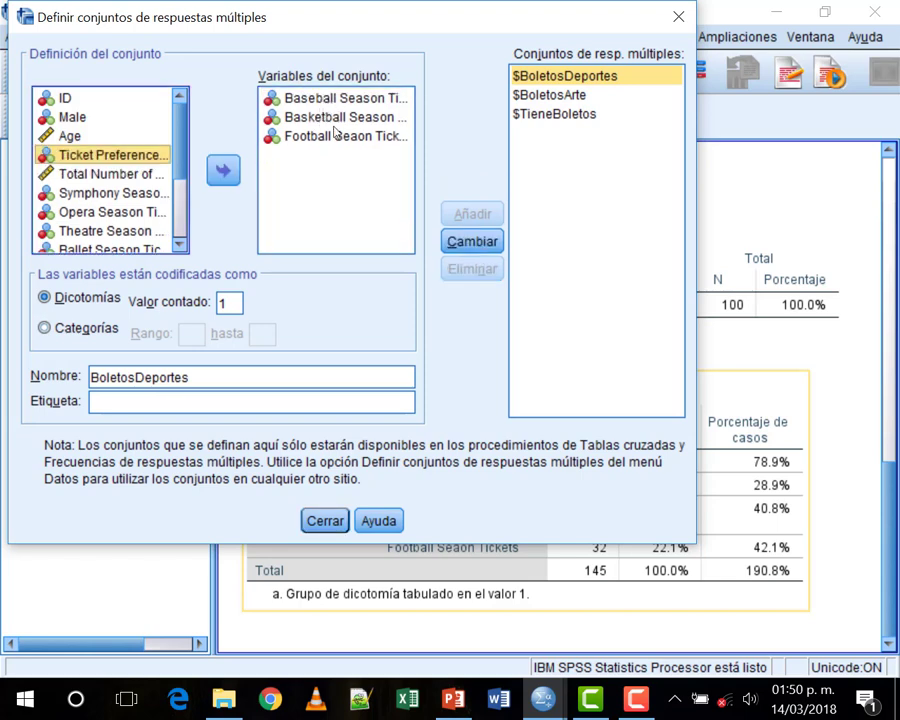
click(482, 248)
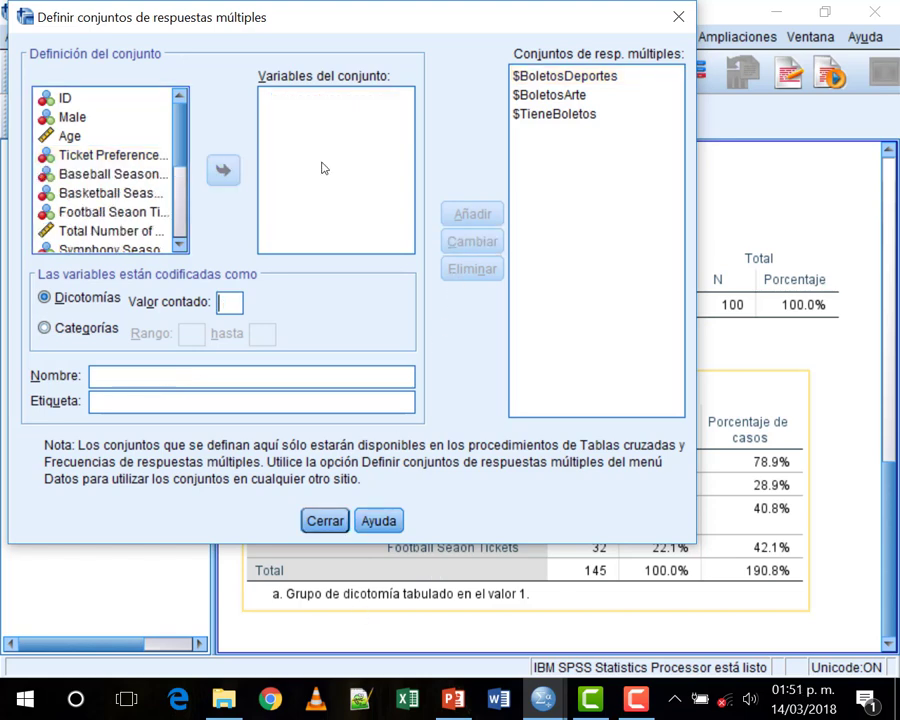
Step: Remove Ticket Preference from the $TieneBoletos set, save the change and close the set definitions after checking them
click(543, 76)
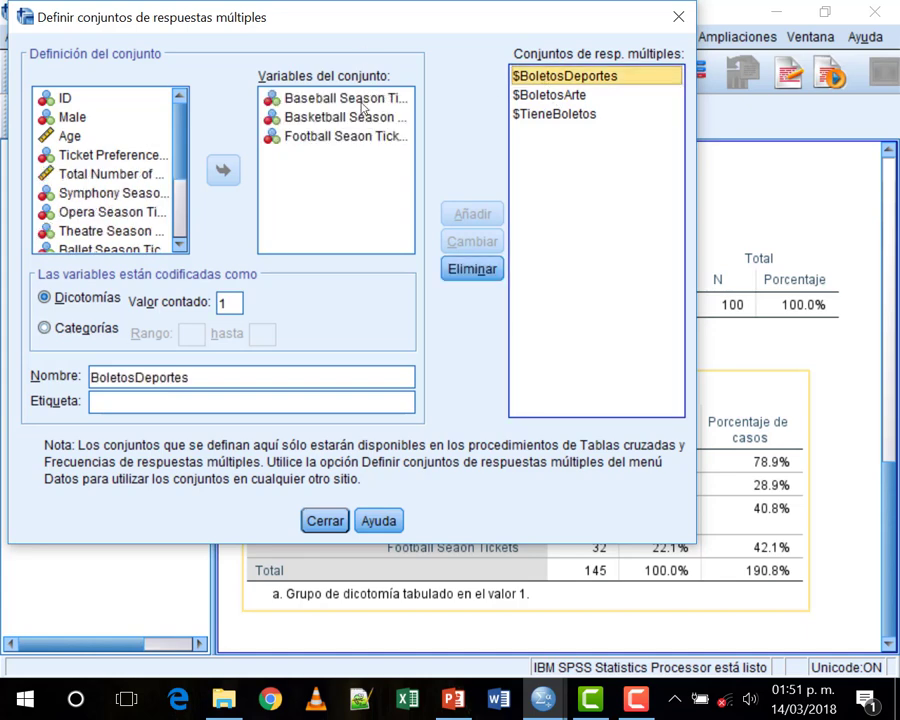
click(572, 116)
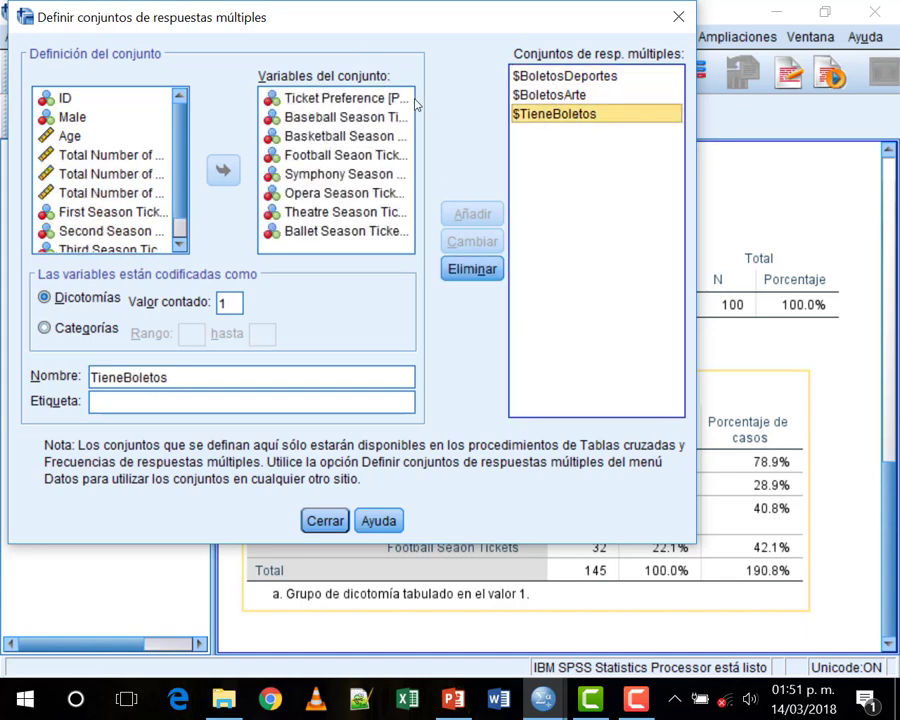
click(330, 98)
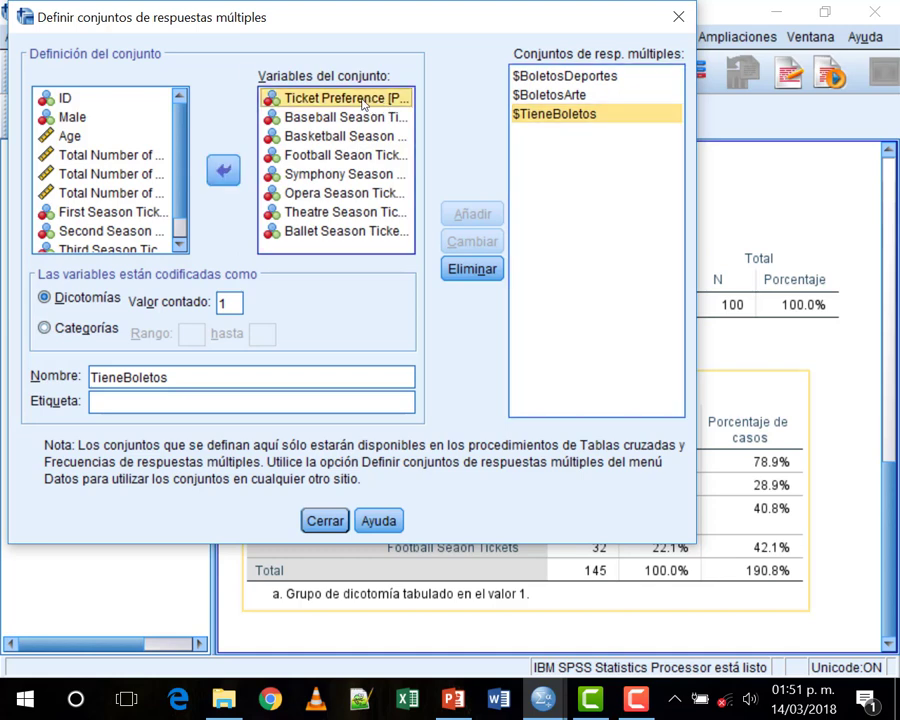
click(223, 170)
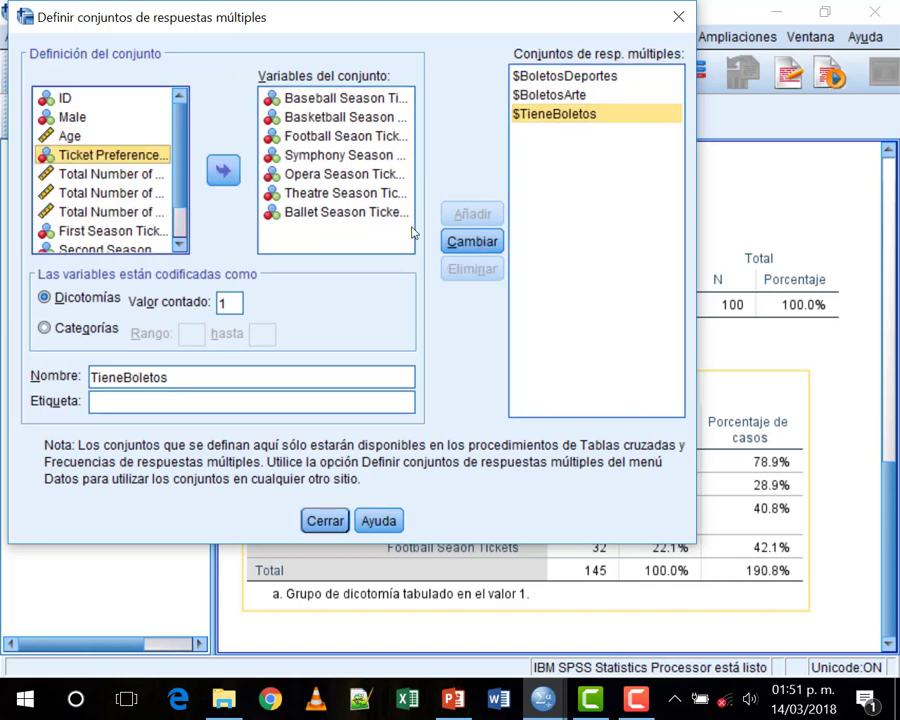
click(488, 238)
click(578, 77)
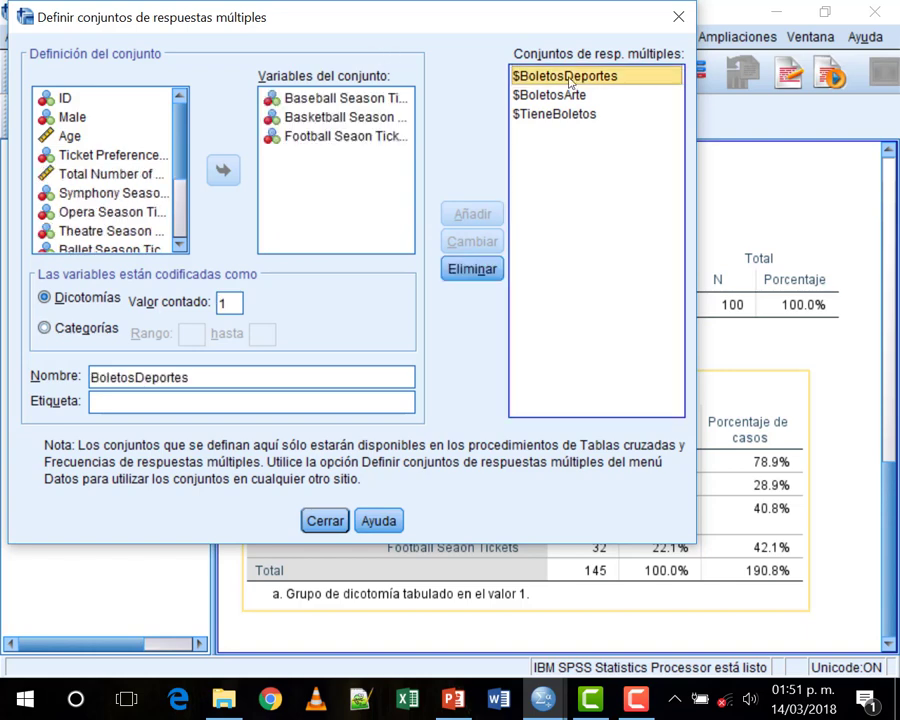
click(600, 115)
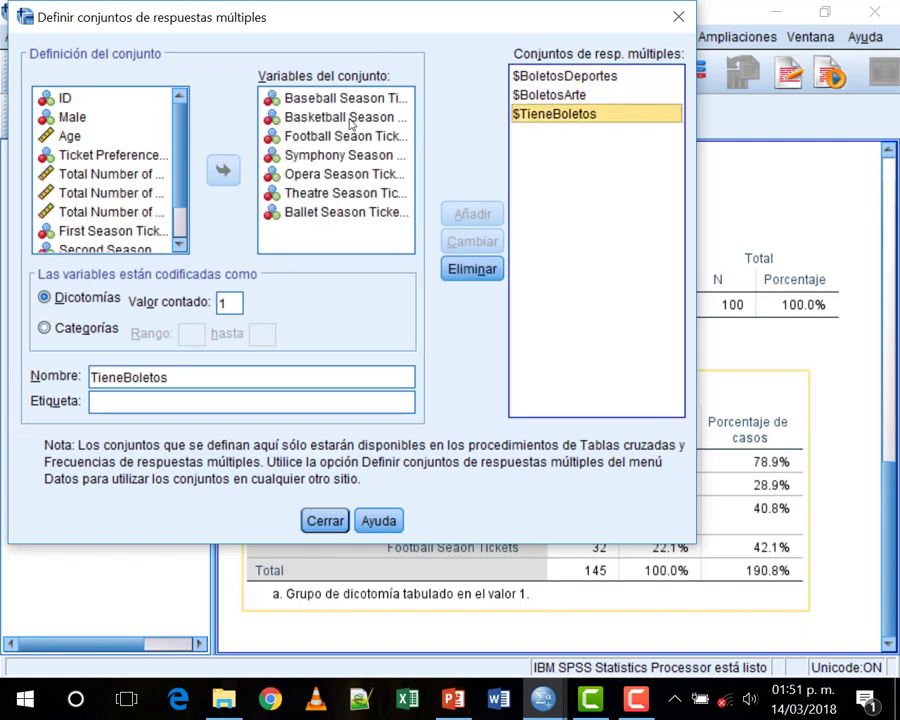
click(322, 521)
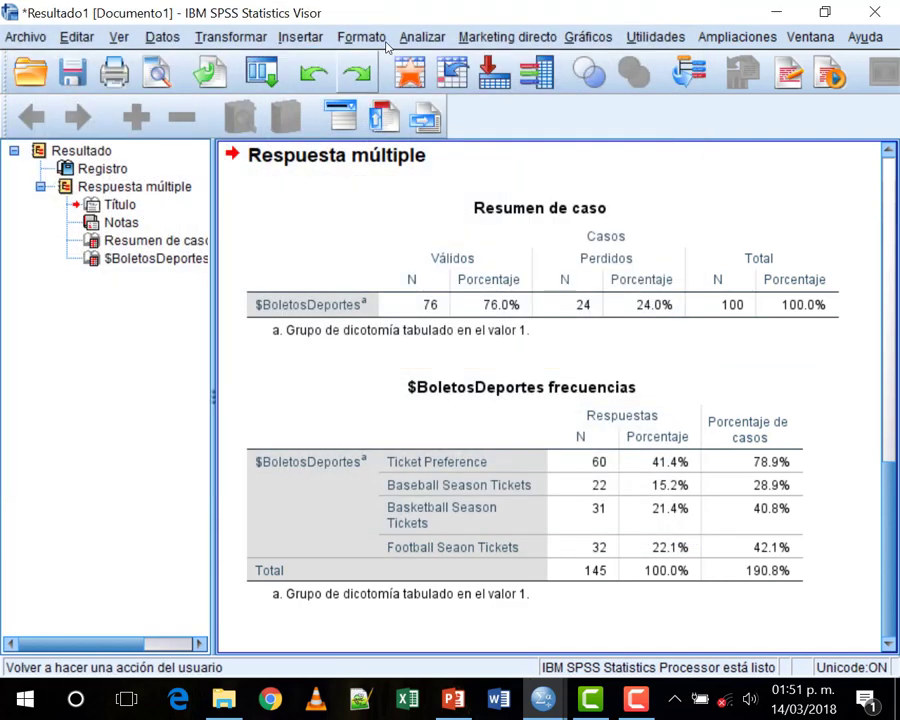
Step: Rerun the multiple response frequencies for the redefined $BoletosDeportes set
key(alt+n)
mouse_move(542, 480)
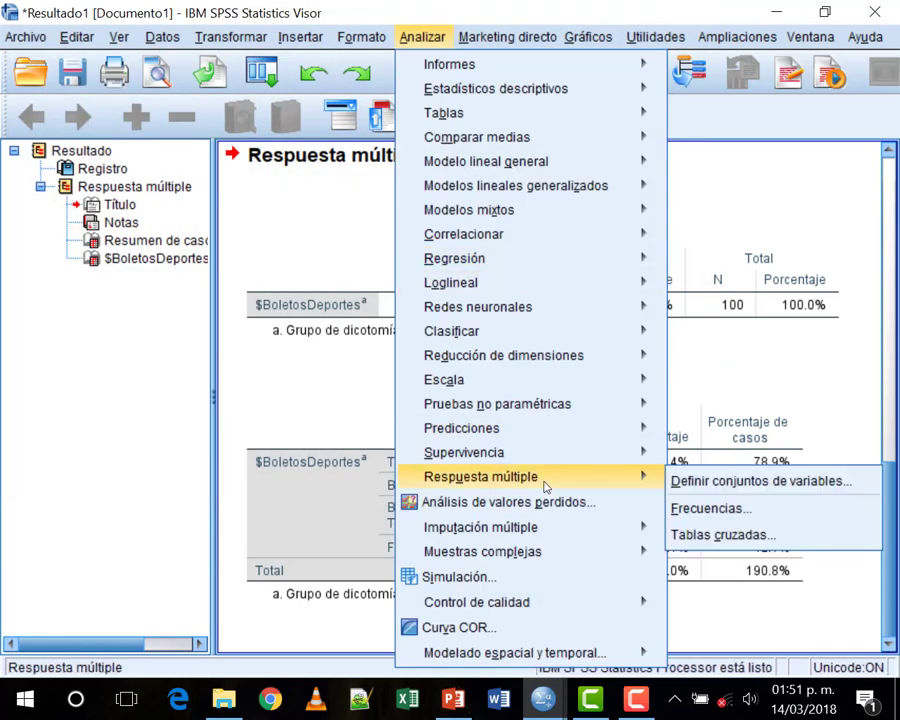
click(711, 508)
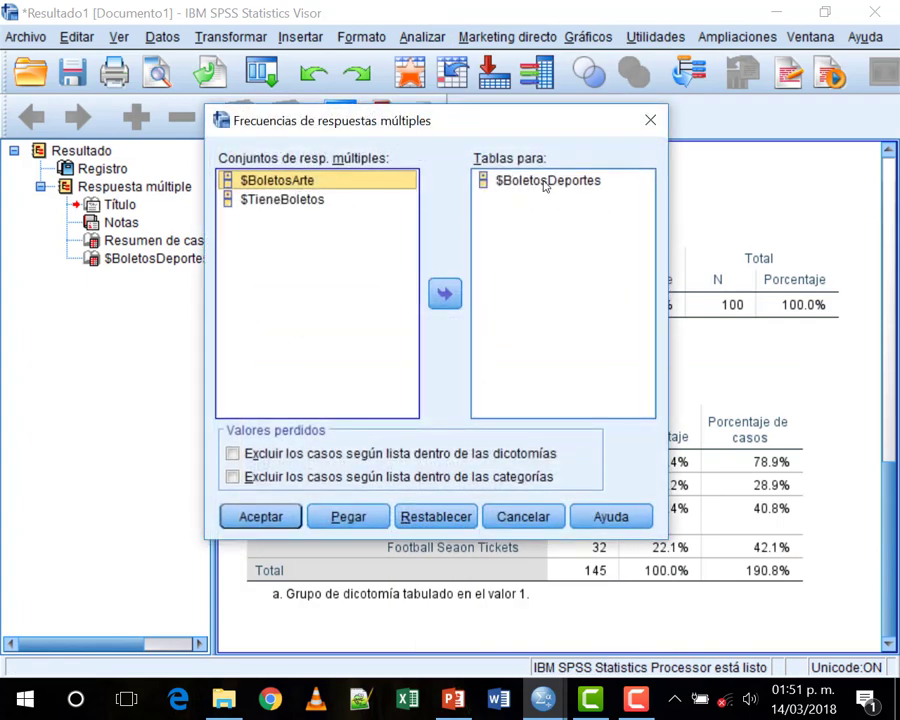
click(263, 520)
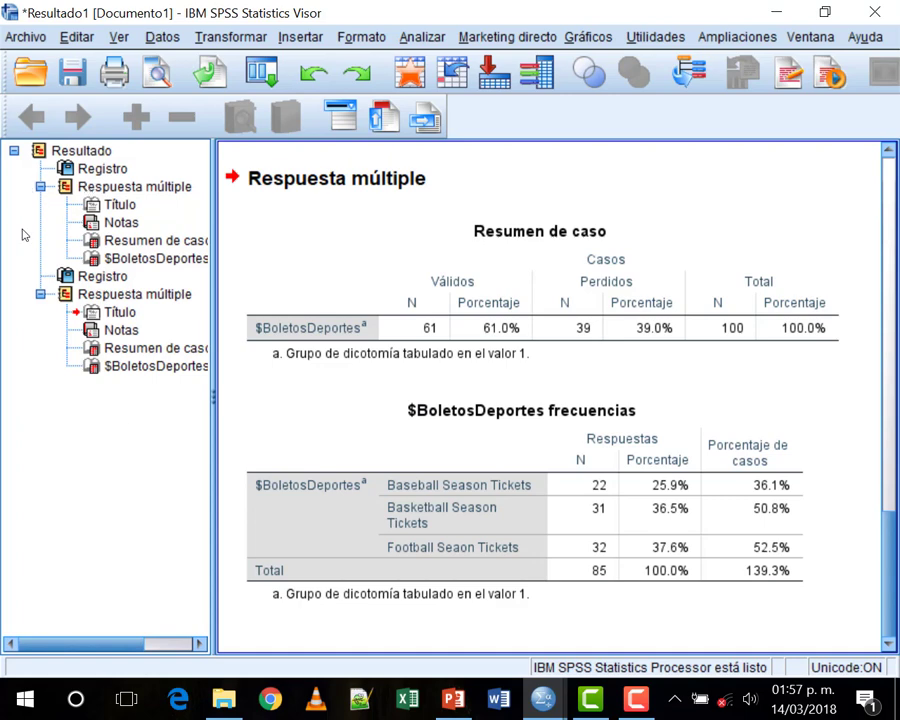
Step: Open the Windows Calculator and place it so the numeric columns of the output tables stay readable
click(76, 700)
text(c)
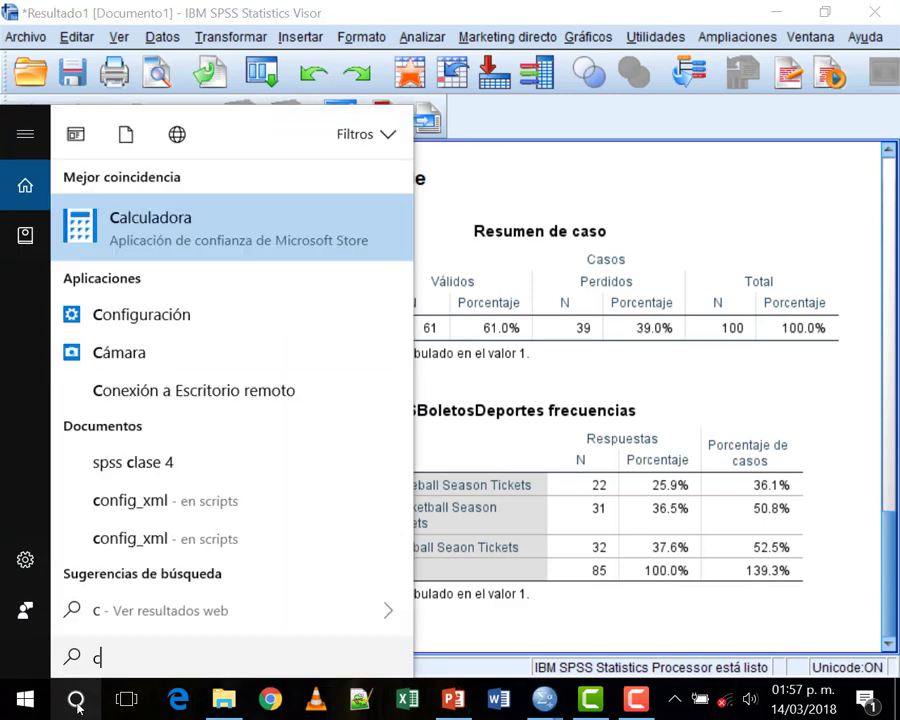
text(alculadora)
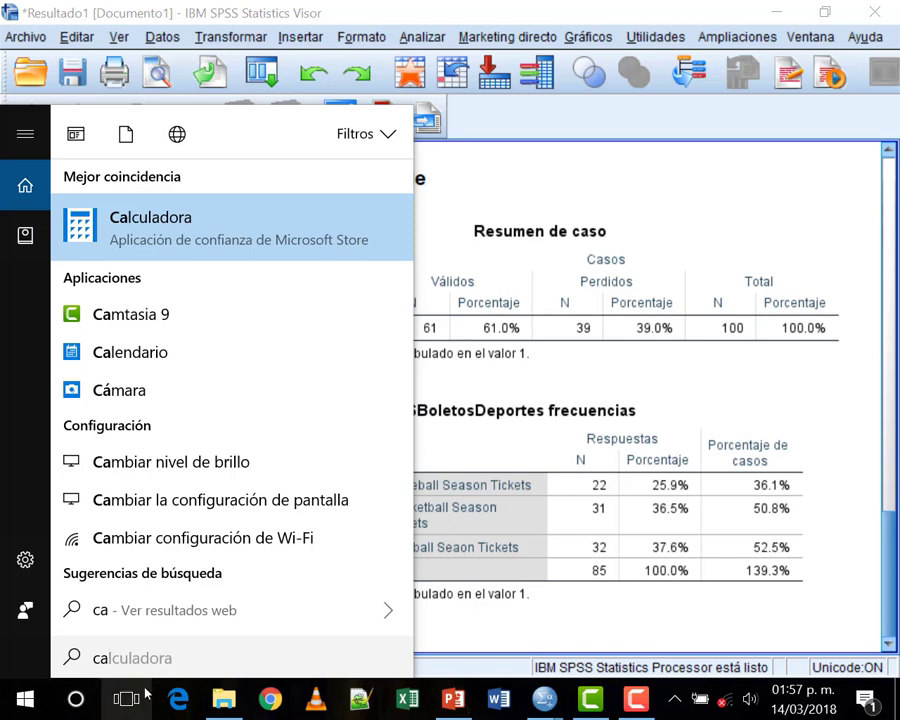
click(194, 232)
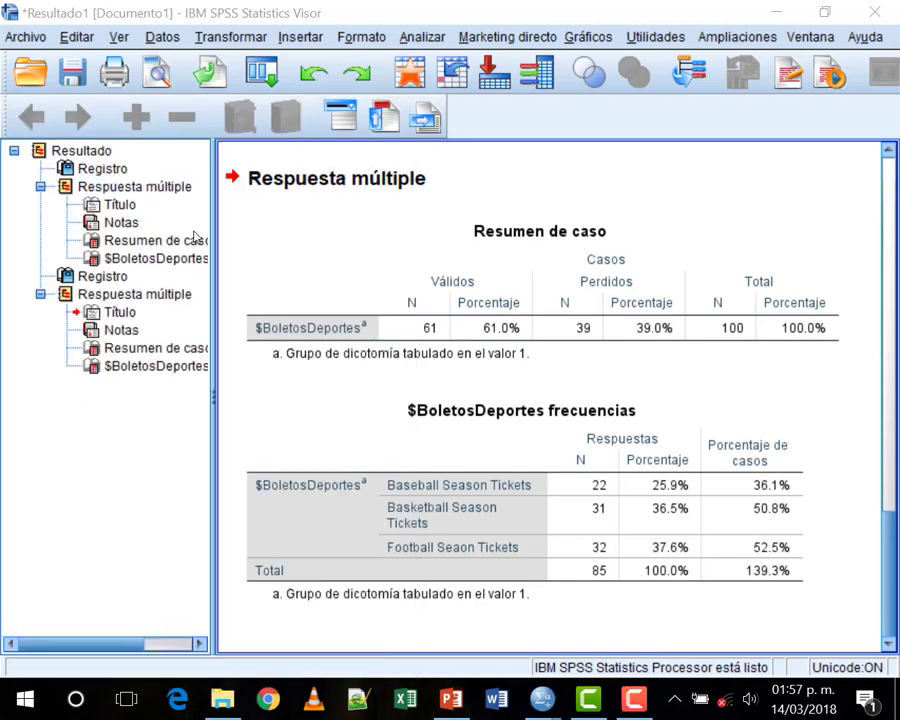
drag(465, 130, 136, 112)
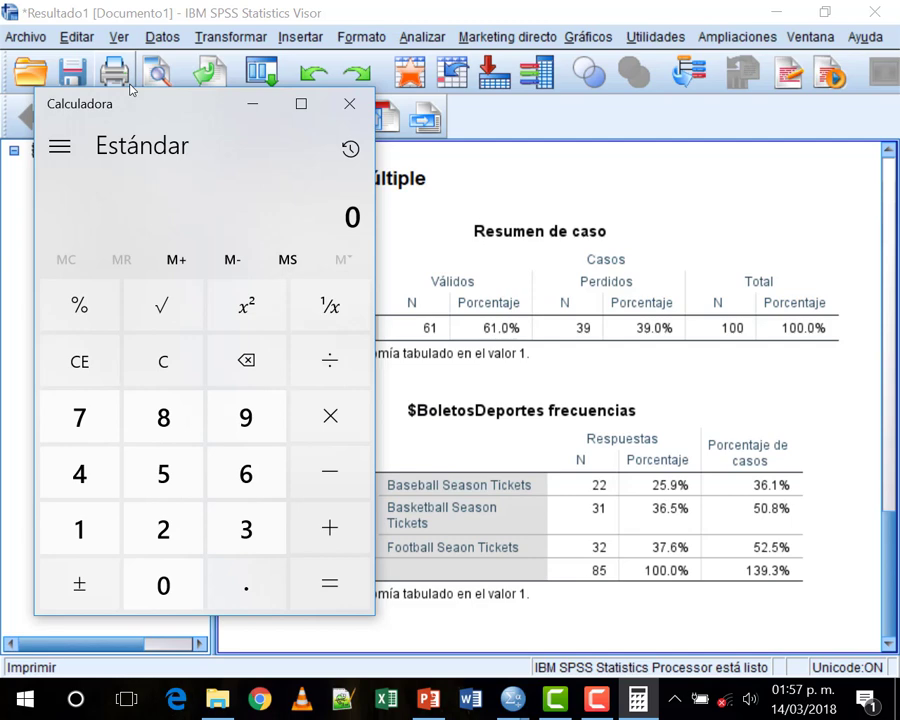
Step: Multiply 61 by 1.39 in the calculator and compare the result with the total in the $BoletosDeportes frequencies table
text(61)
key(asterisk)
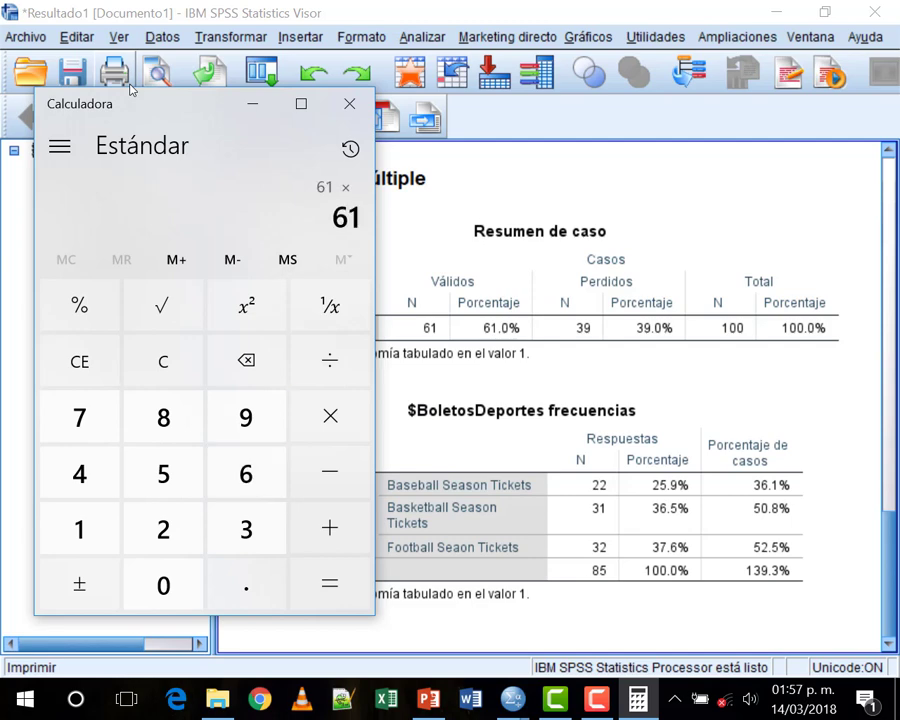
text(1.39)
key(Return)
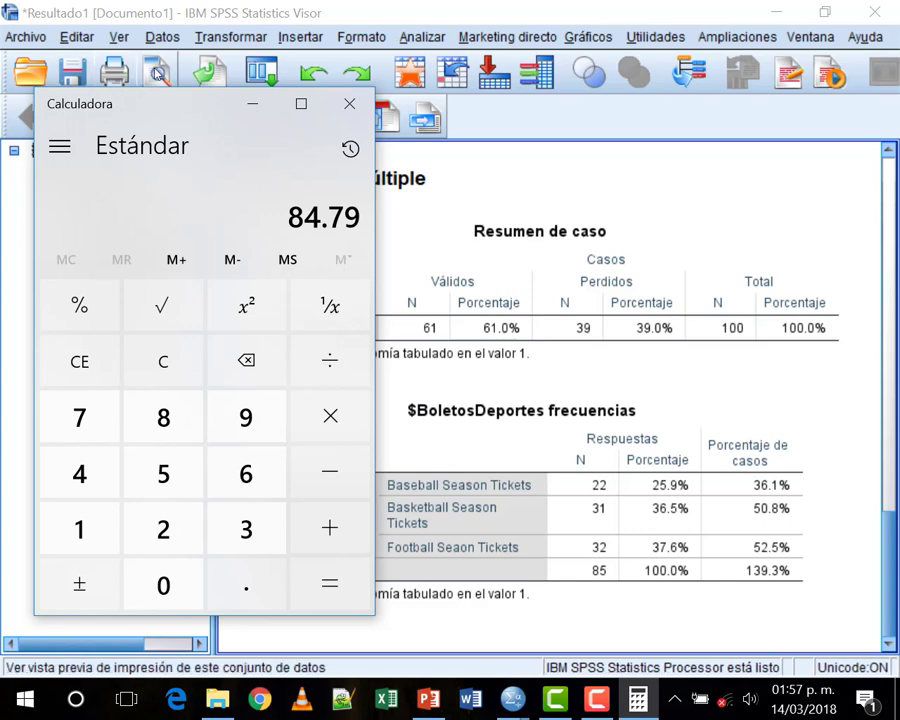
click(600, 576)
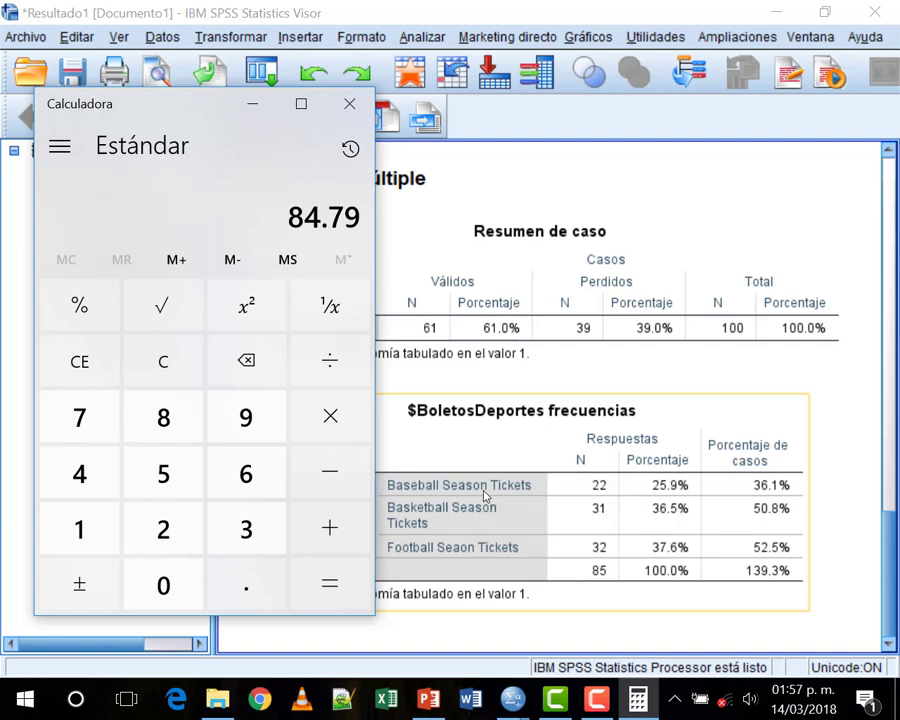
click(543, 213)
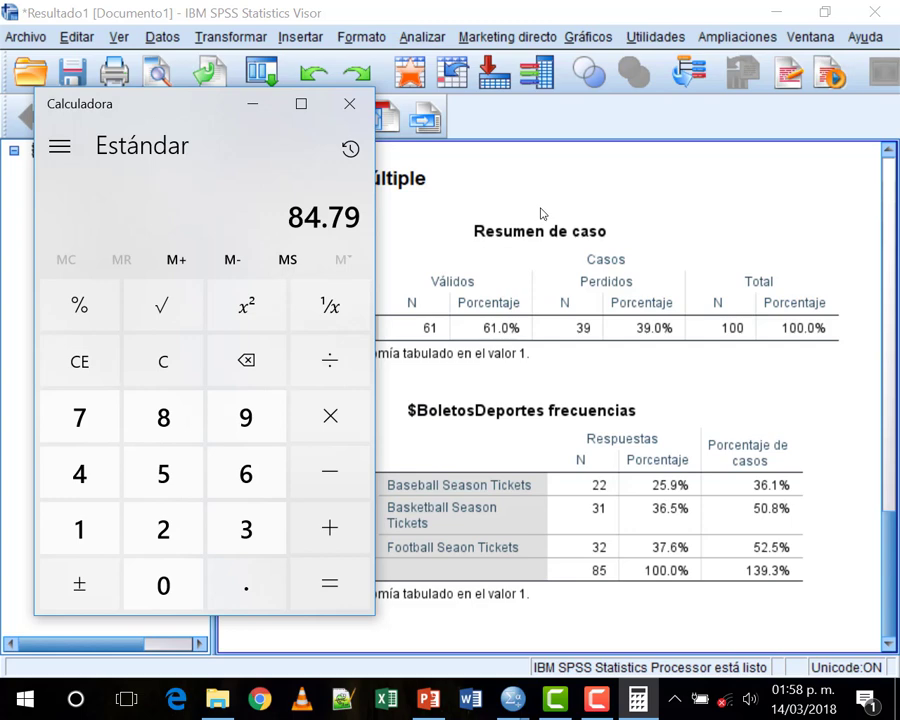
click(772, 540)
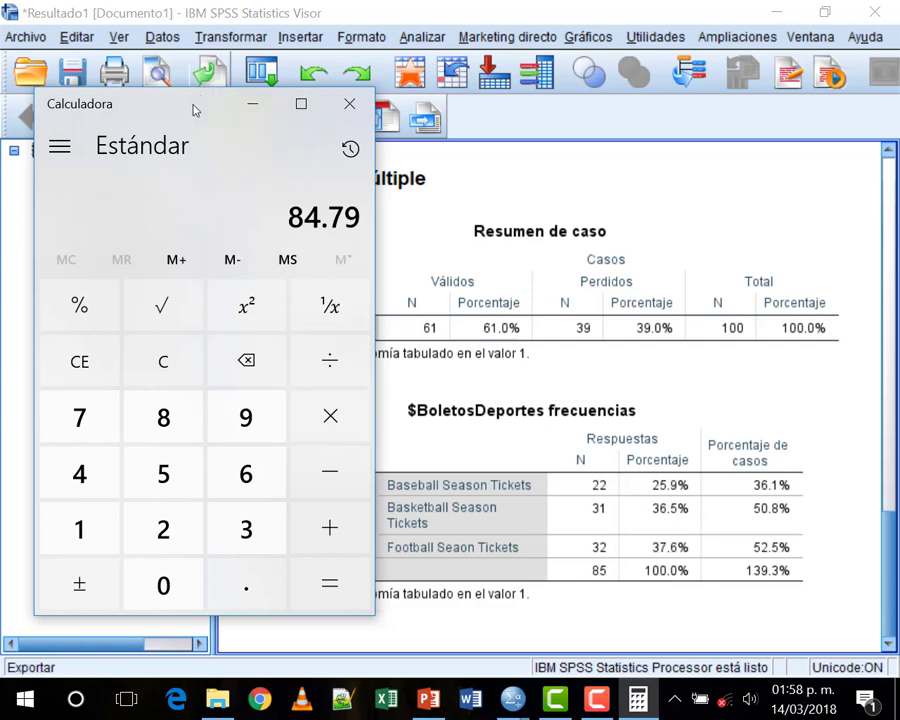
Step: Divide 22 by 85 and 22 by 61 to check the baseball ticket percentages, and close the calculator
text(22/)
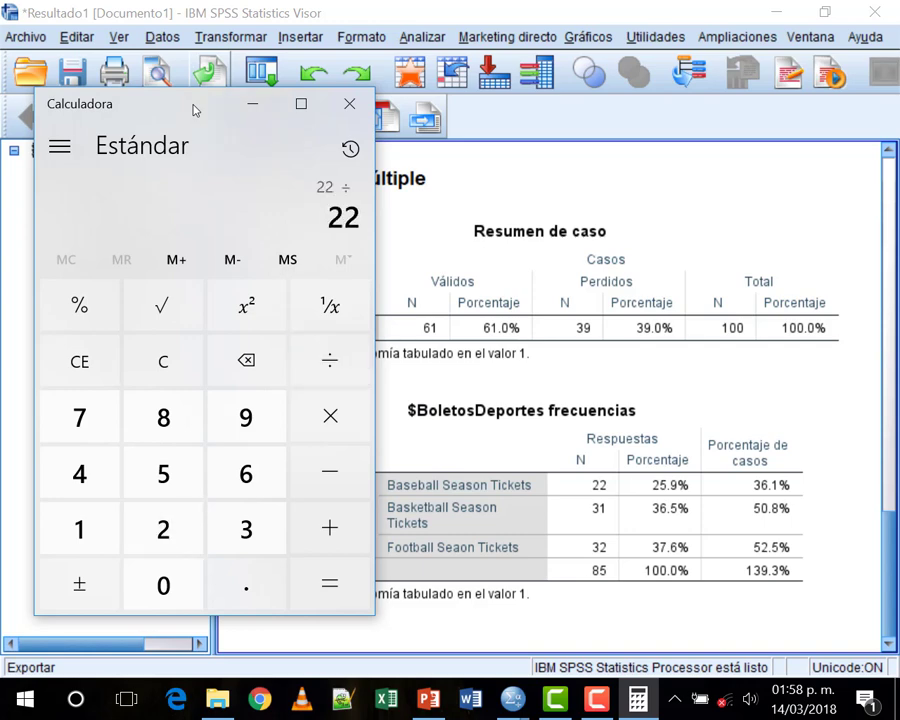
text(85)
key(Return)
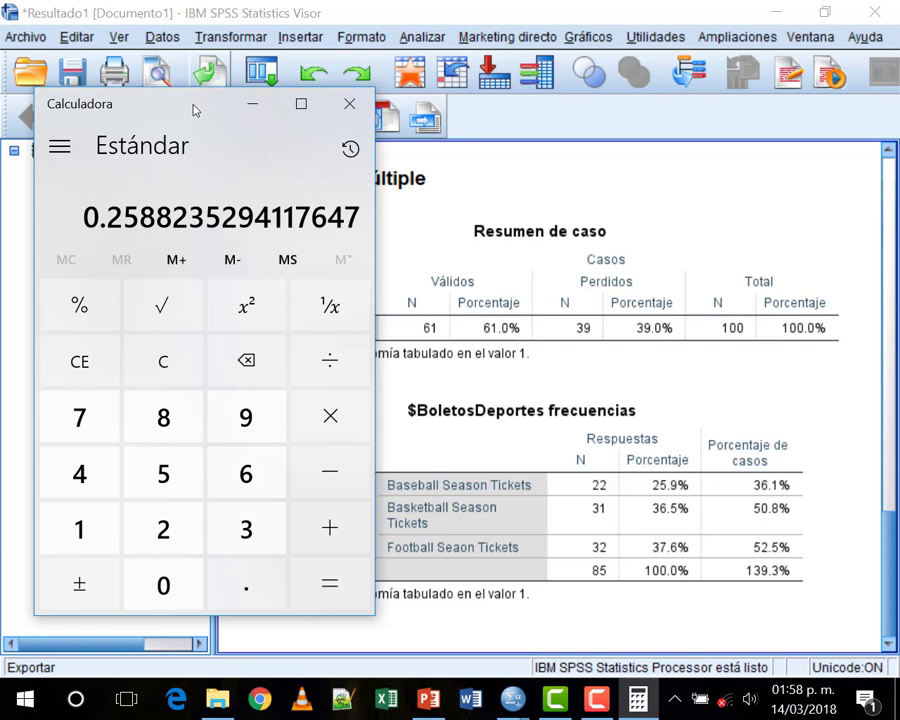
text(22/)
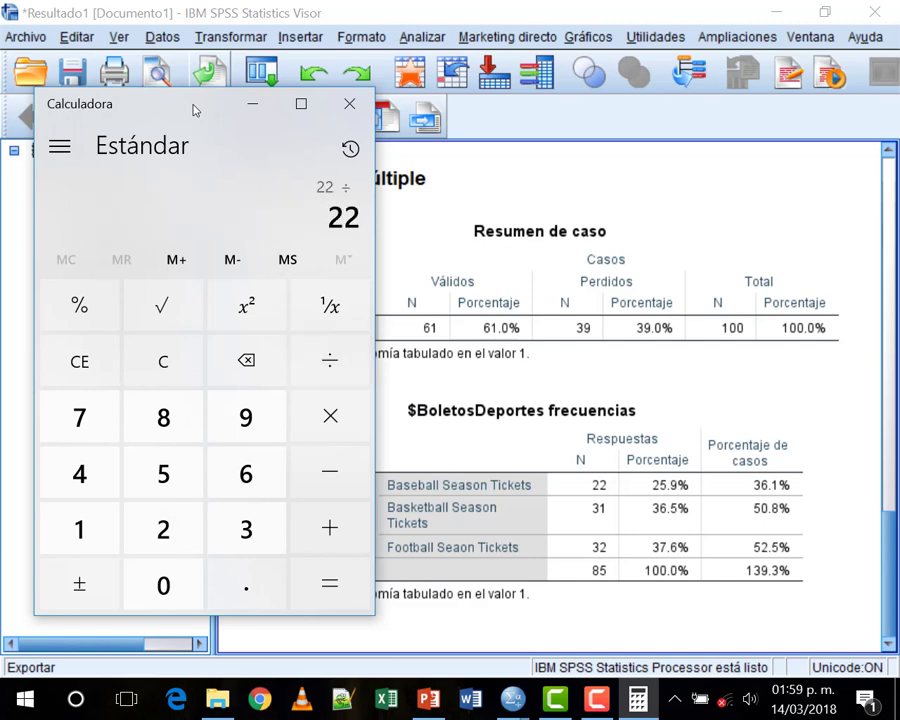
text(61)
key(Return)
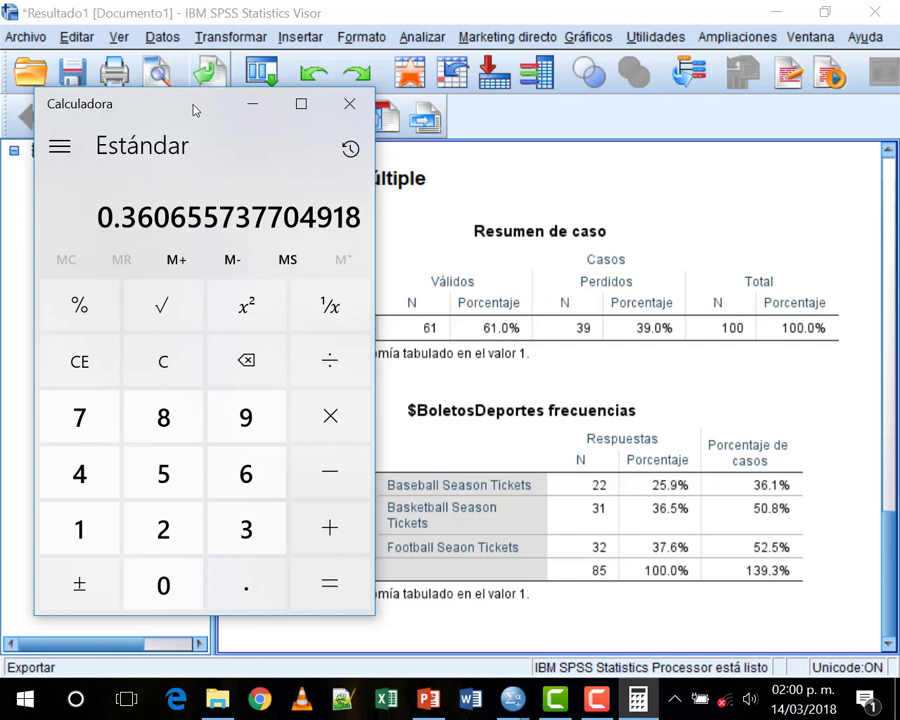
click(349, 103)
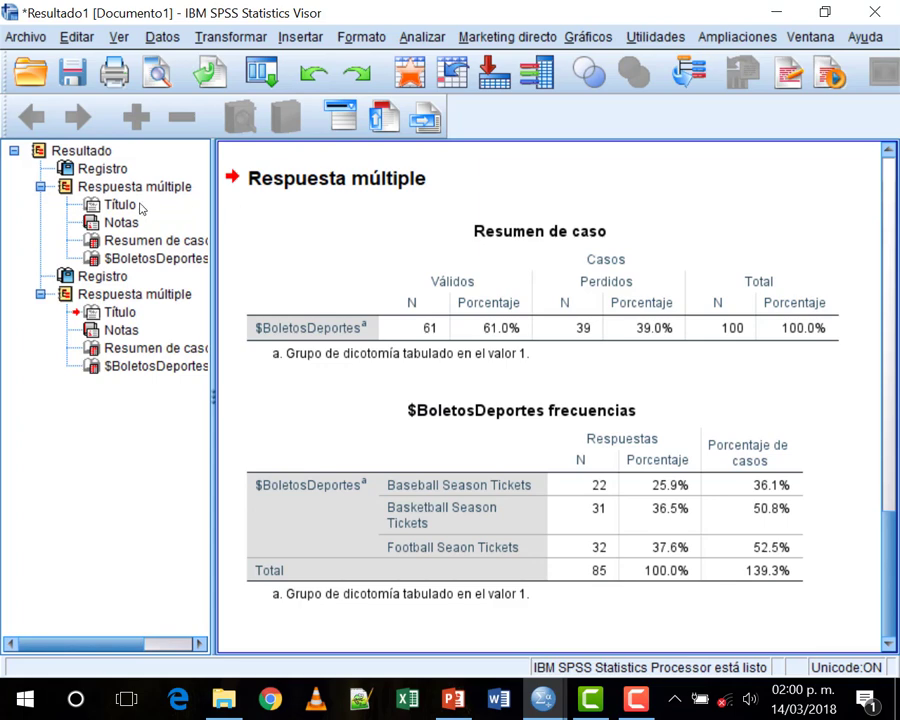
Step: Switch from the output viewer to the Tickets.sav data editor
click(419, 38)
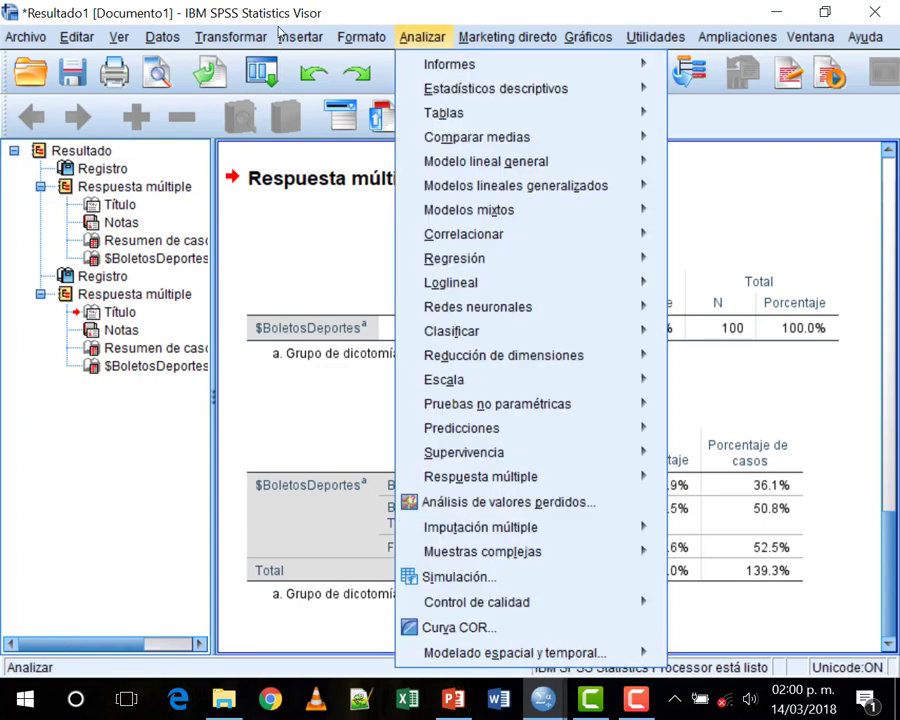
mouse_move(480, 476)
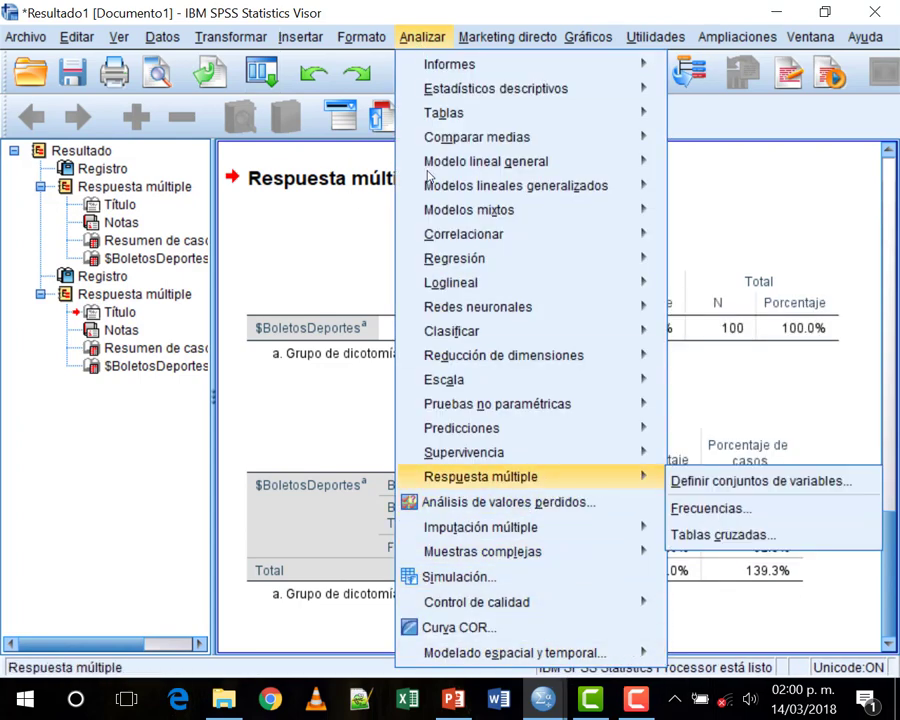
key(Escape)
mouse_move(543, 698)
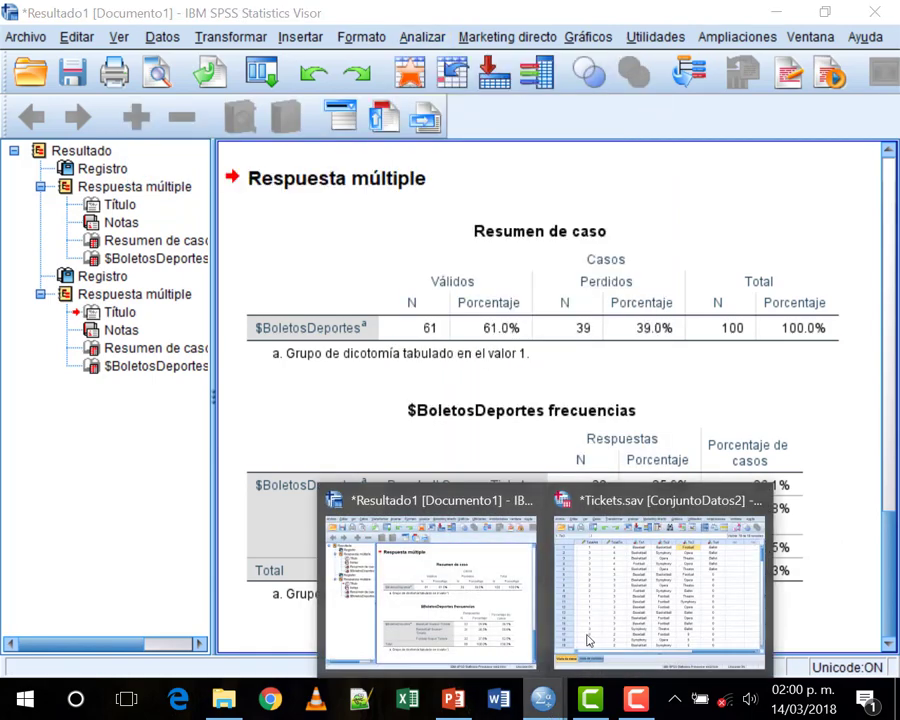
click(589, 641)
Step: Run multiple response frequencies for $BoletosArte in place of $BoletosDeportes and examine the resulting case summary and frequencies tables
click(337, 37)
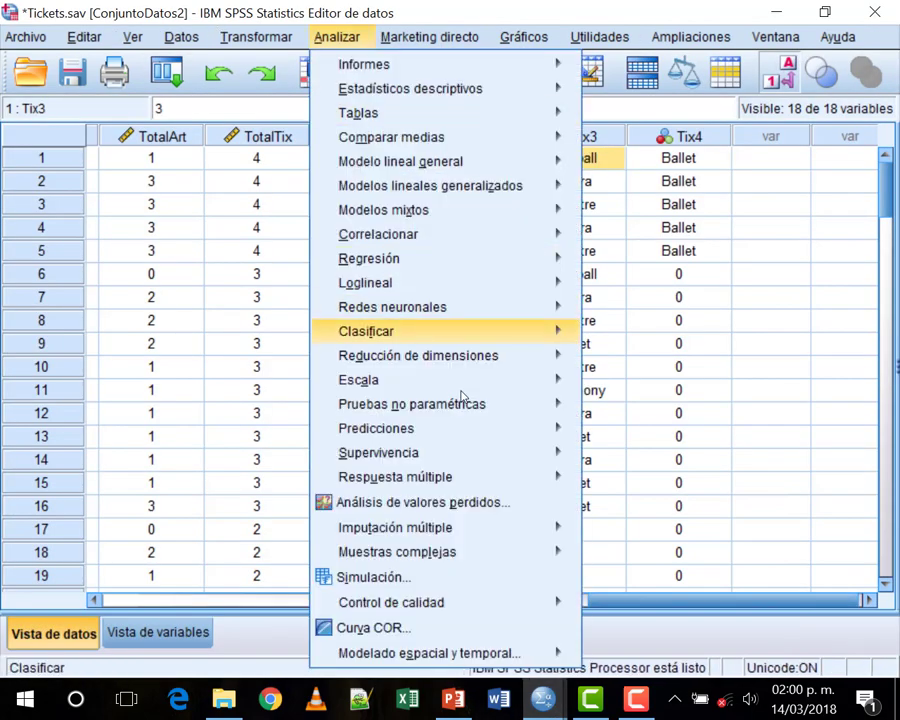
mouse_move(444, 480)
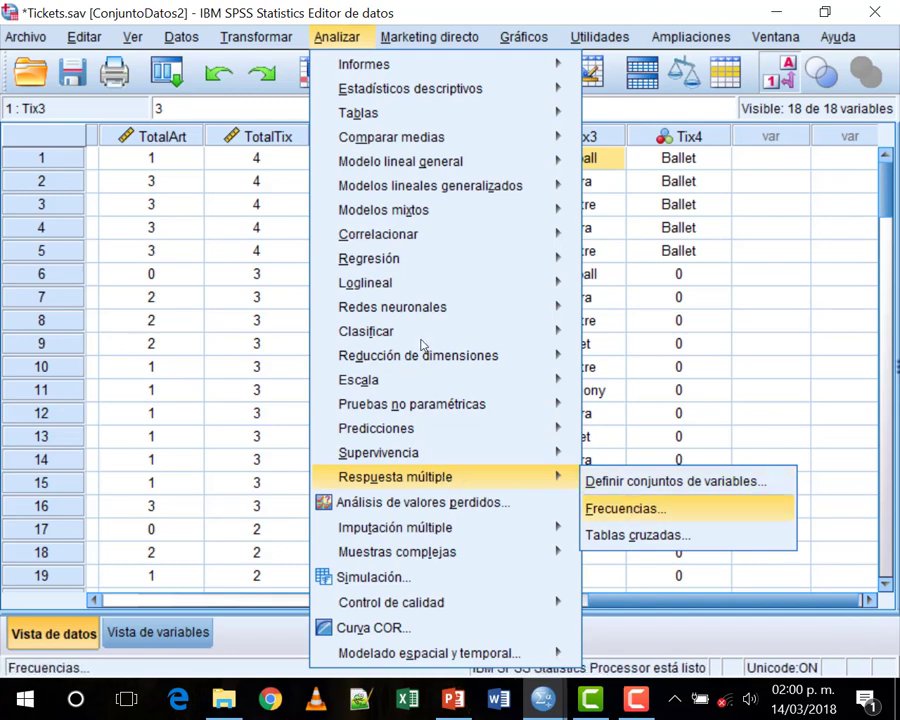
click(625, 508)
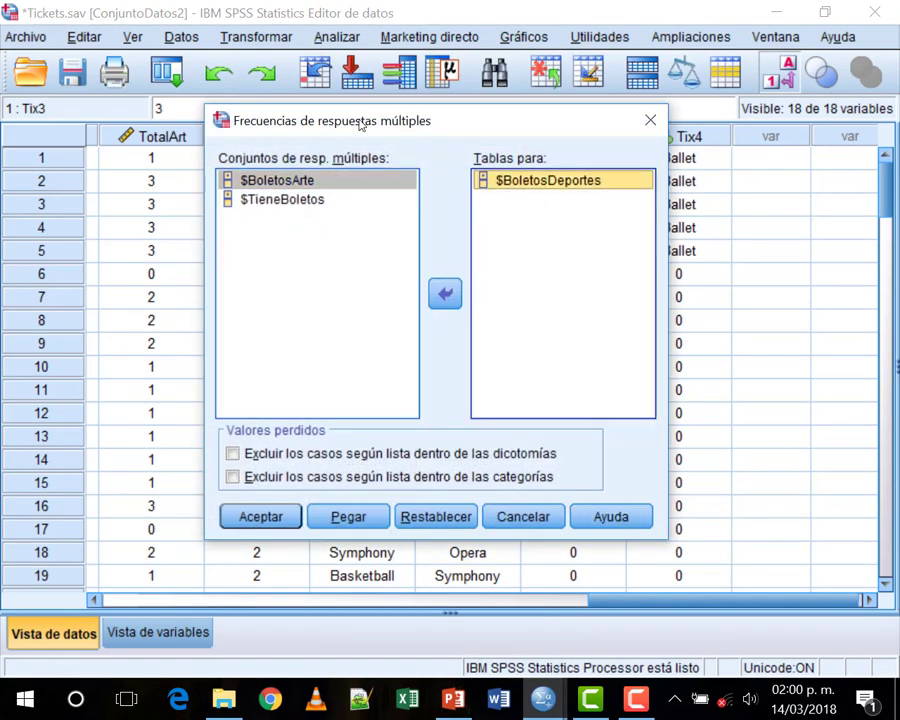
click(450, 291)
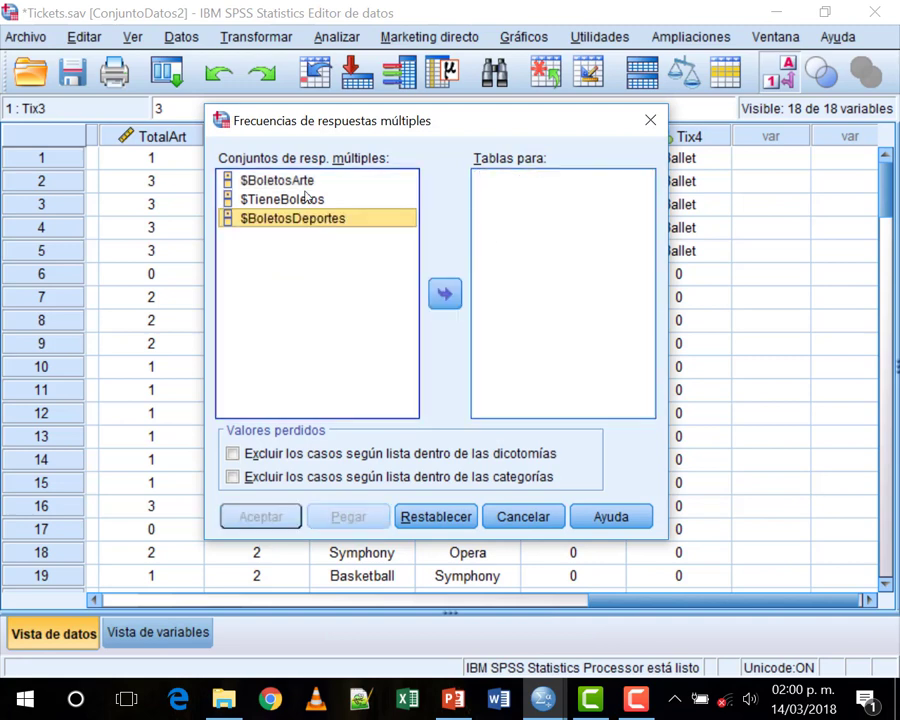
click(294, 180)
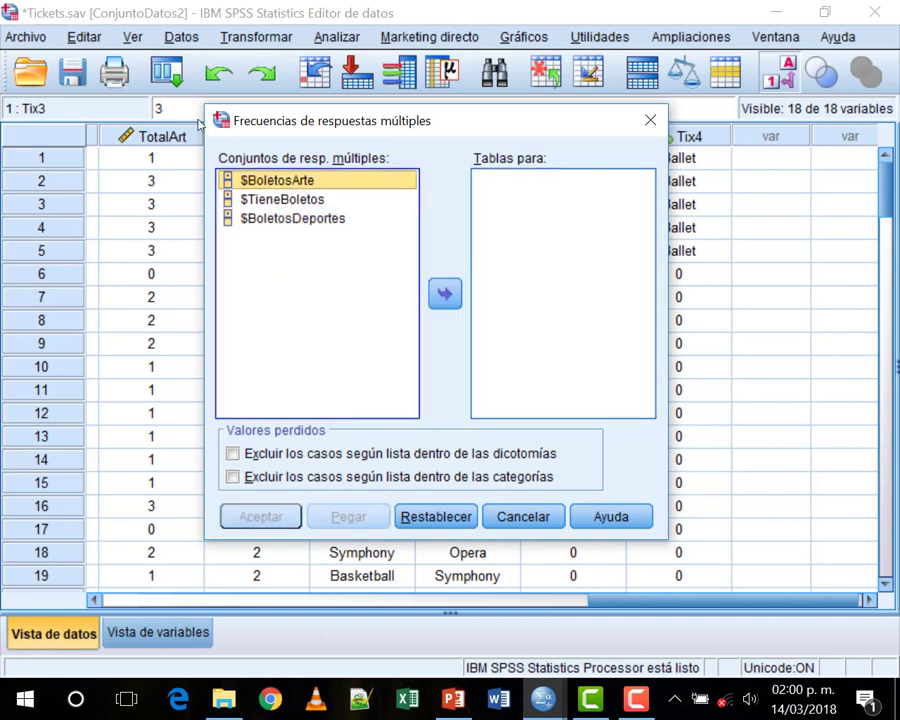
click(445, 293)
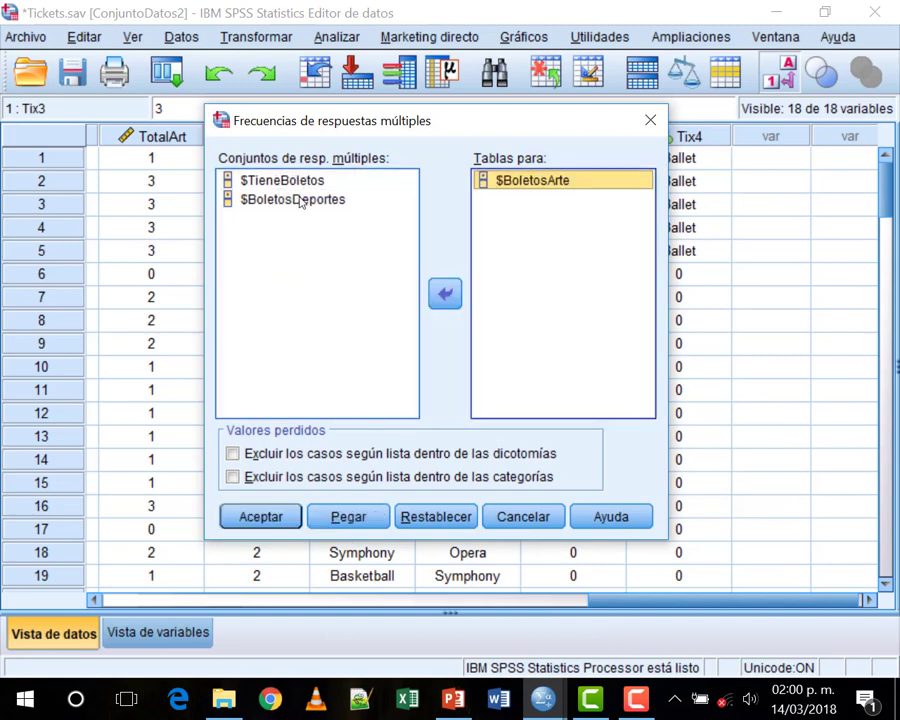
click(292, 515)
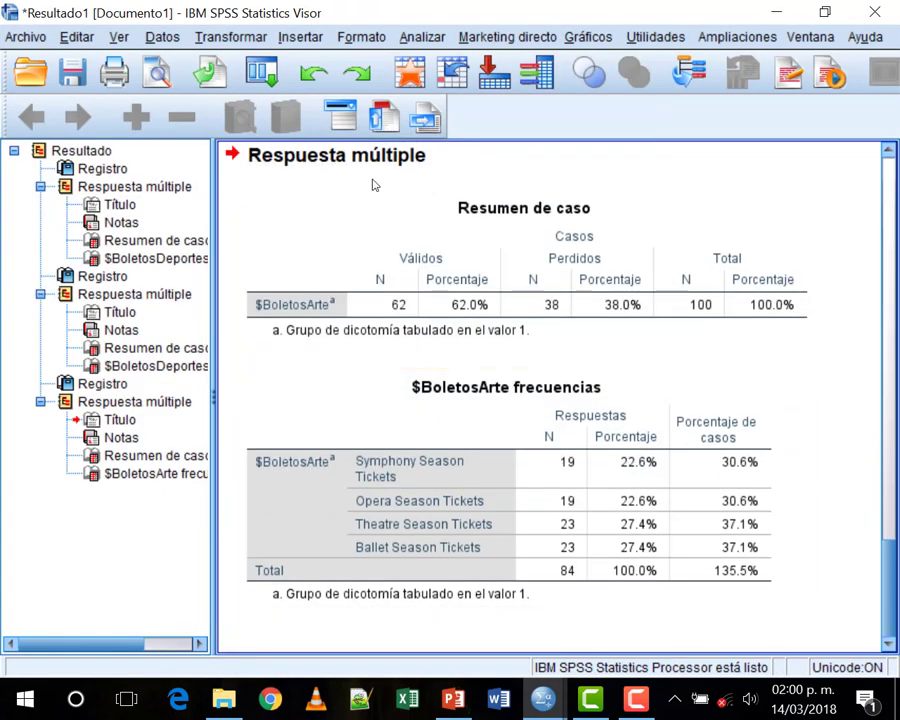
click(474, 265)
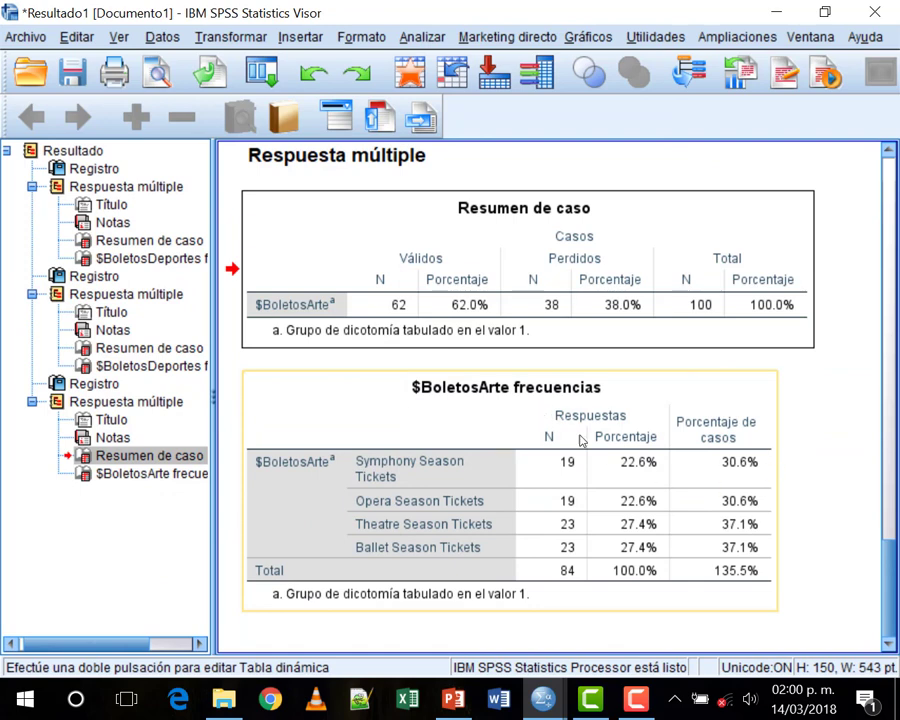
click(748, 515)
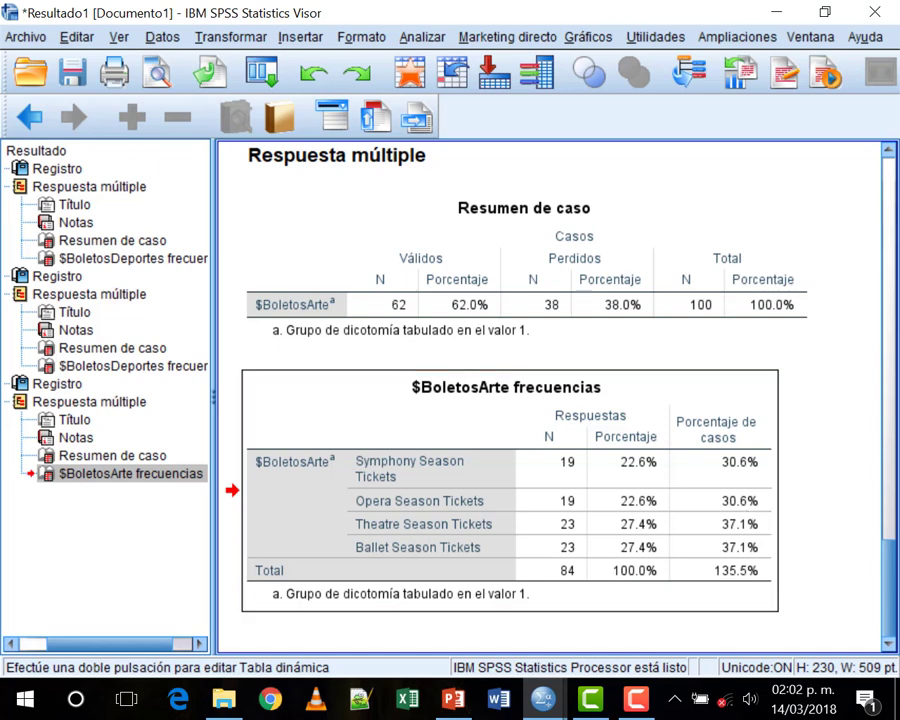
Step: Run multiple response frequencies for the combined $TieneBoletos set in place of $BoletosArte
click(424, 36)
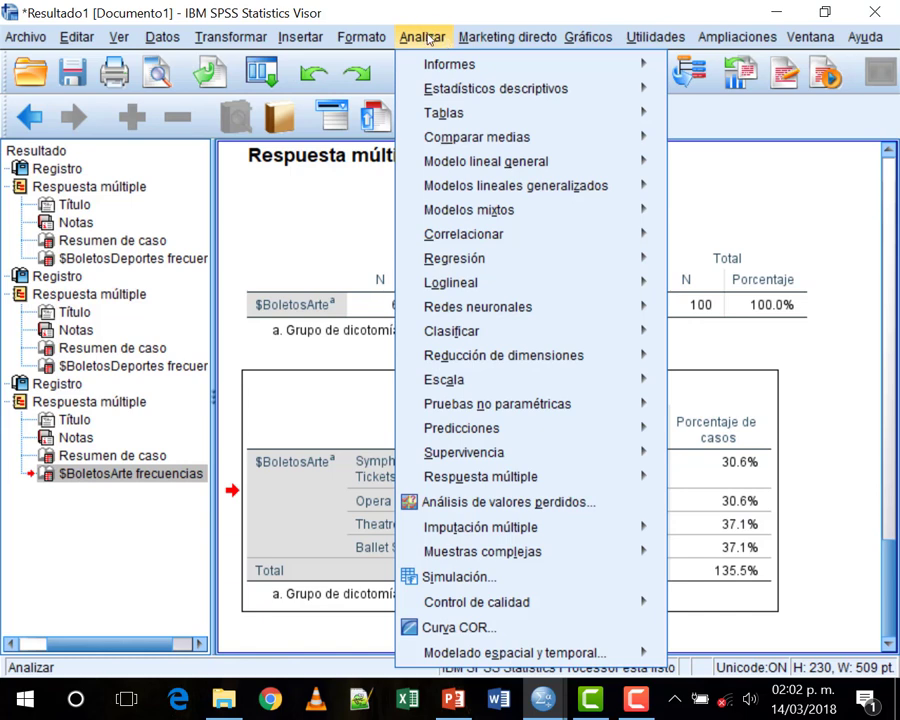
mouse_move(513, 478)
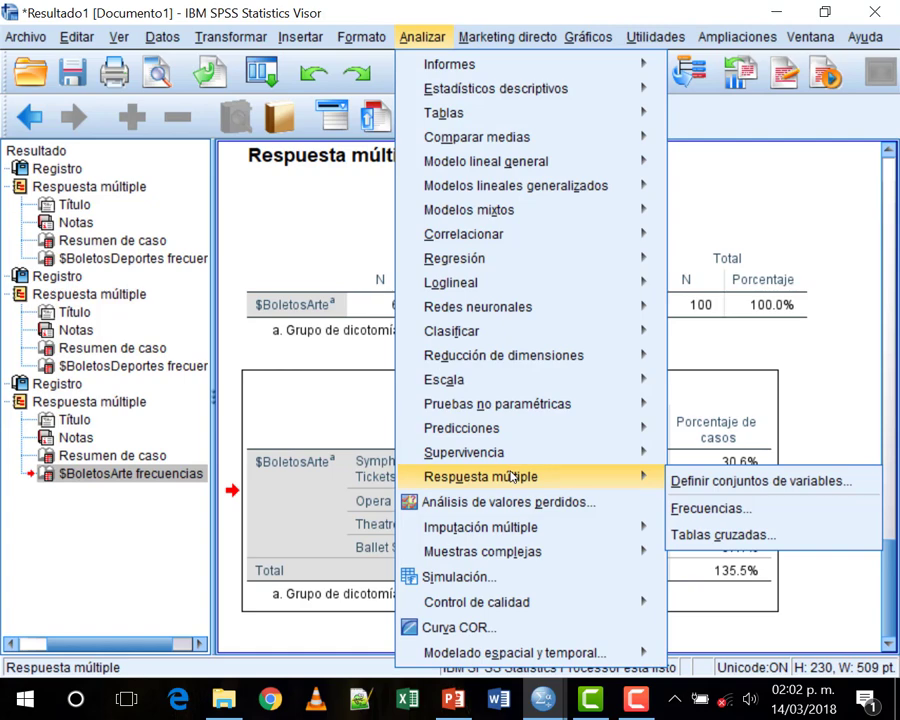
click(705, 508)
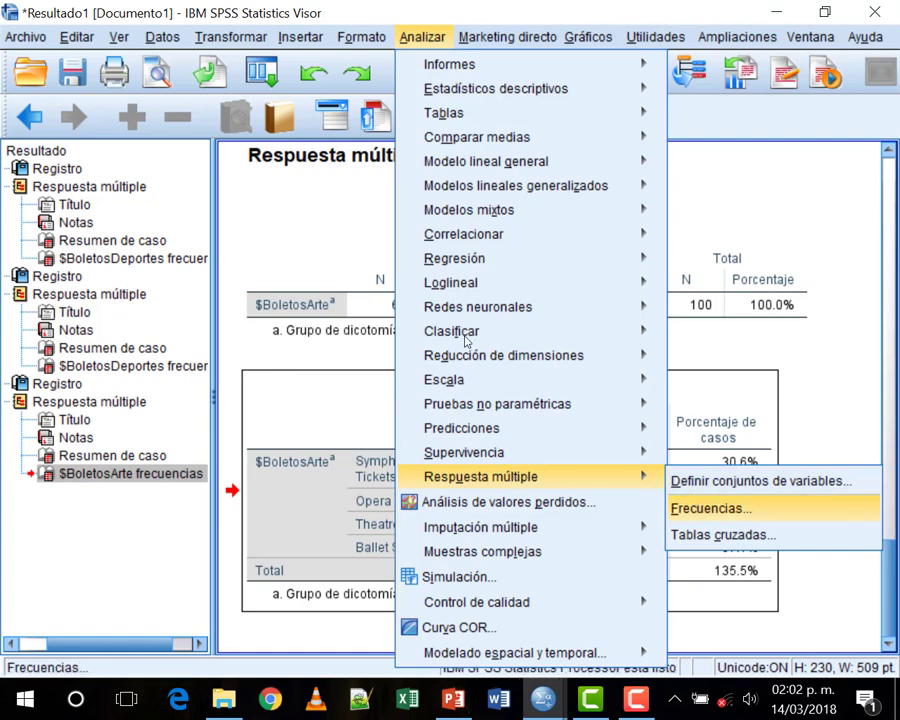
click(532, 180)
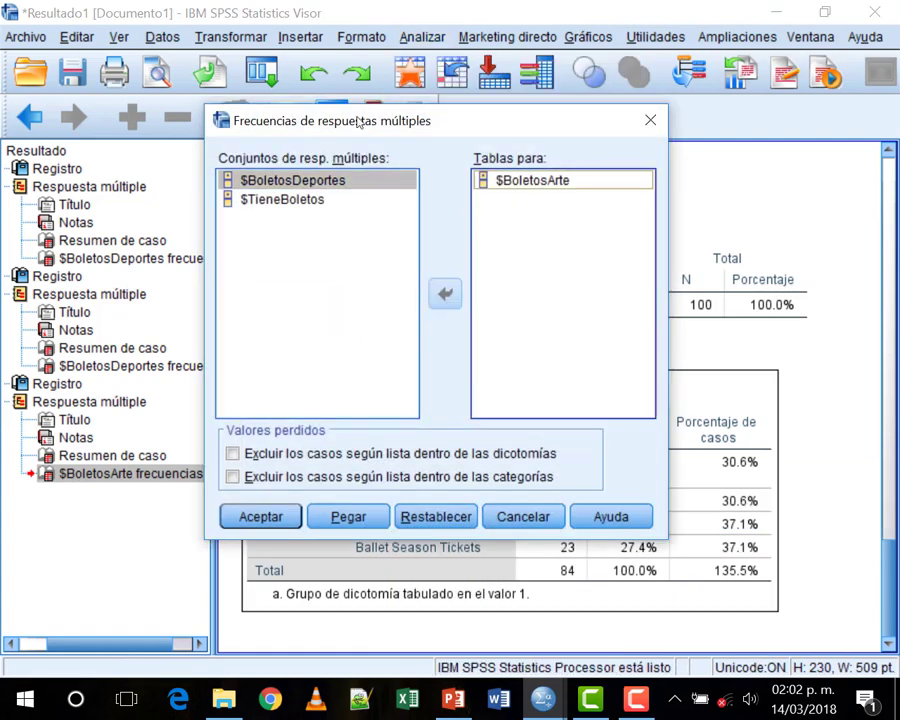
click(452, 292)
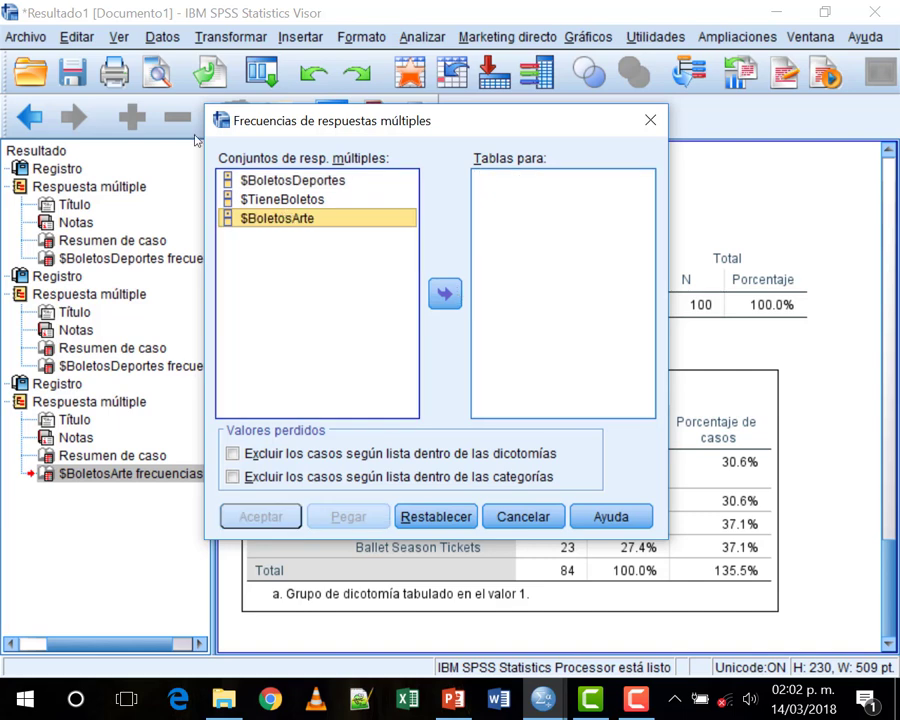
key(Up)
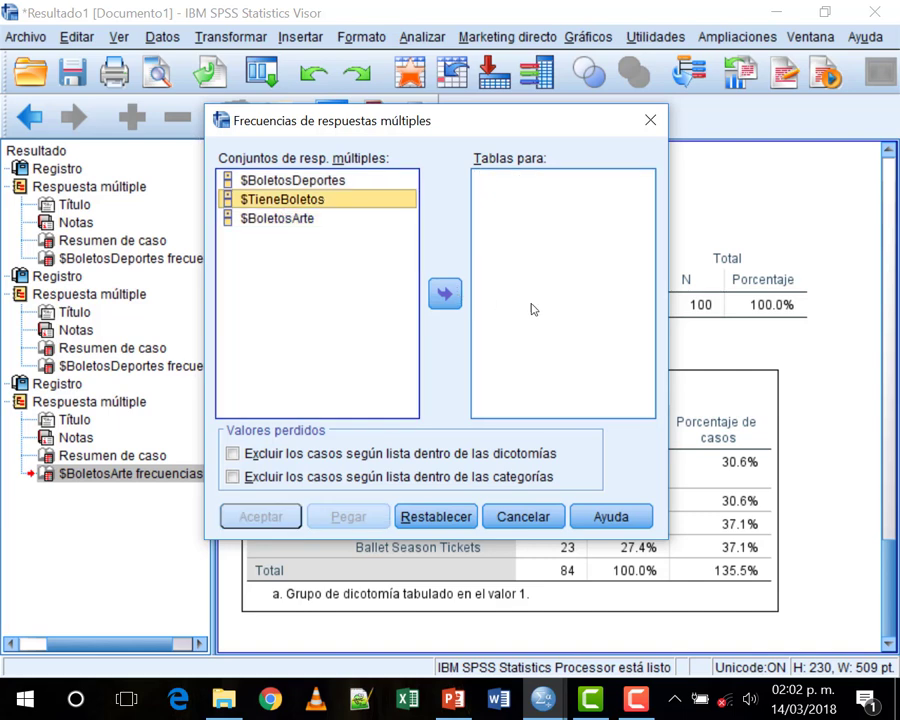
click(445, 294)
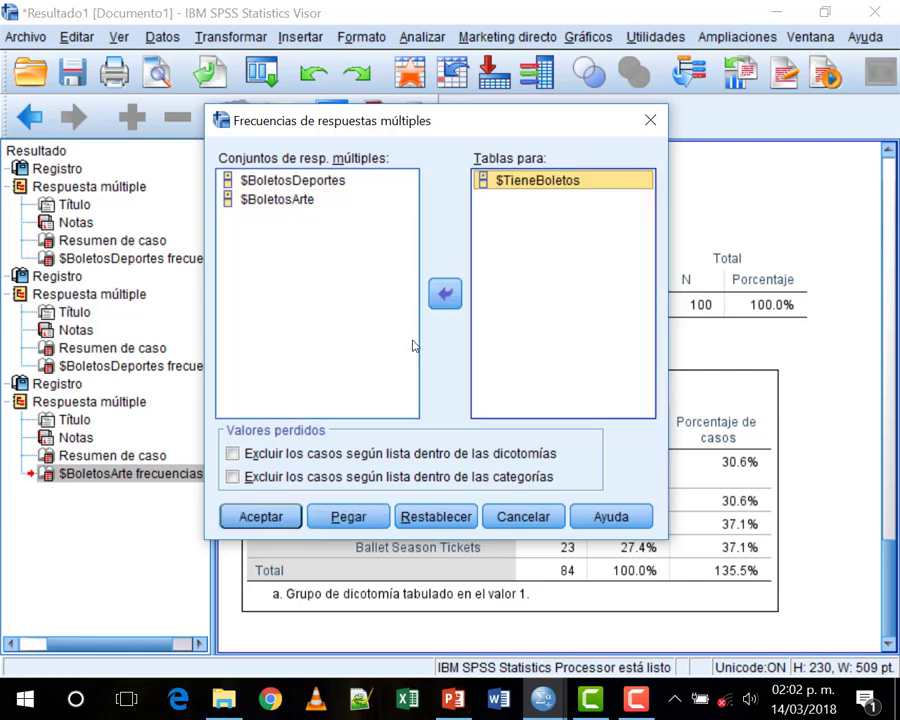
click(274, 515)
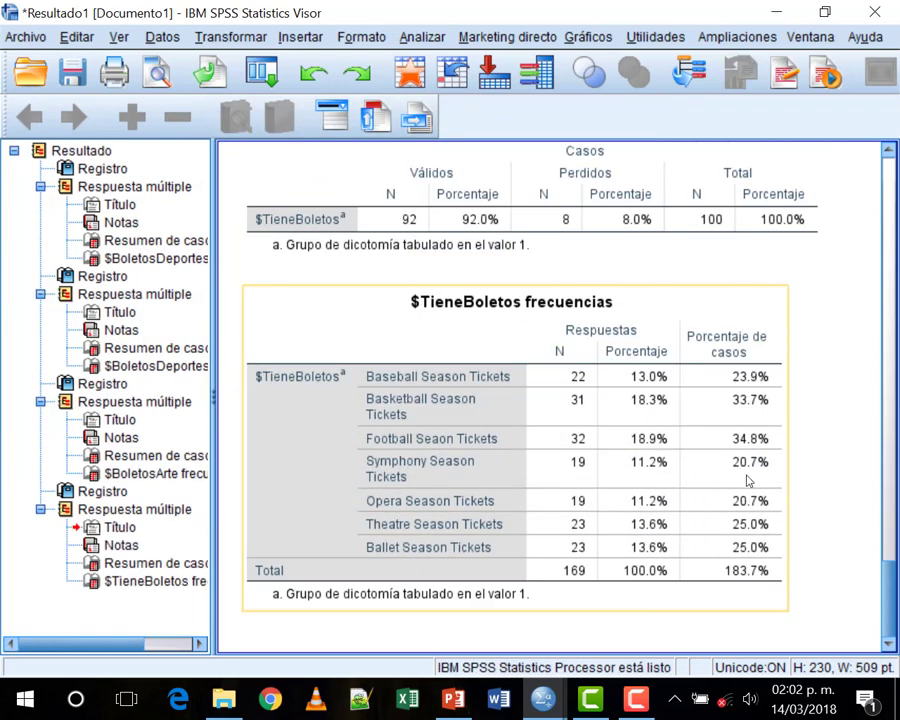
click(820, 465)
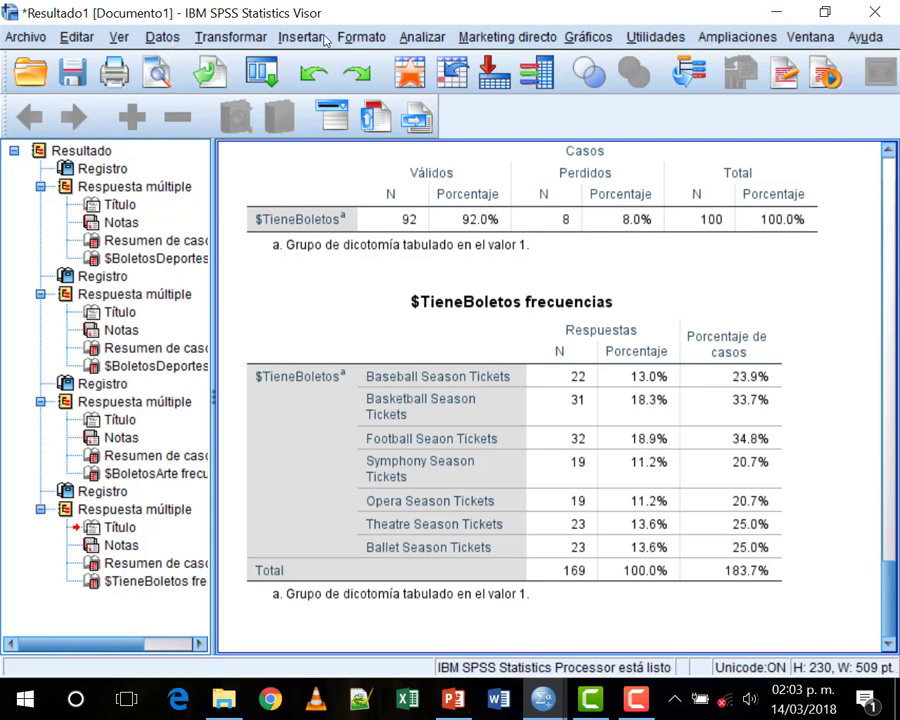
click(421, 37)
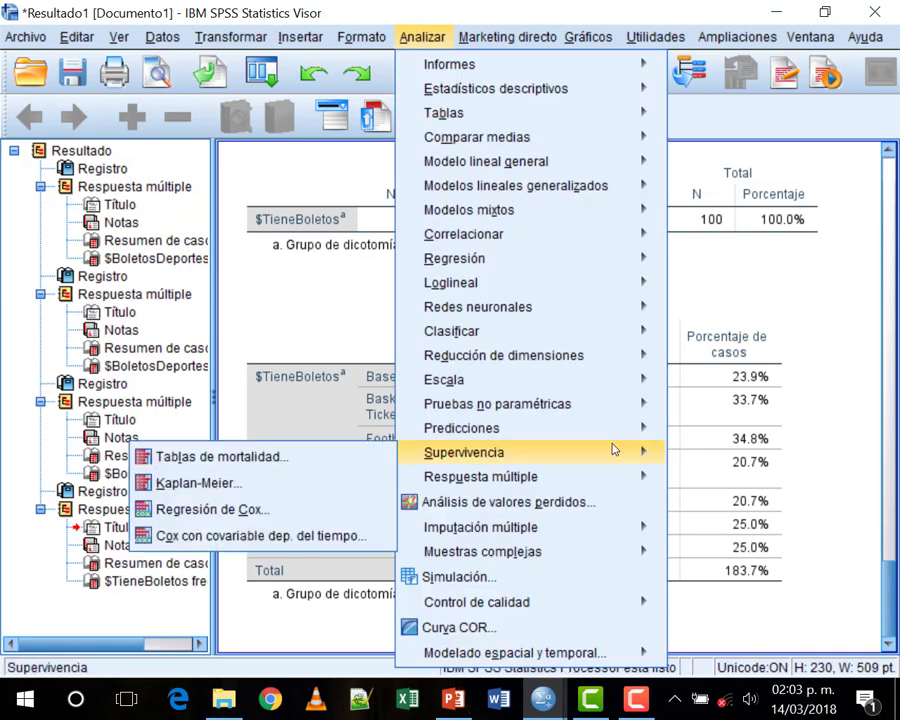
mouse_move(562, 478)
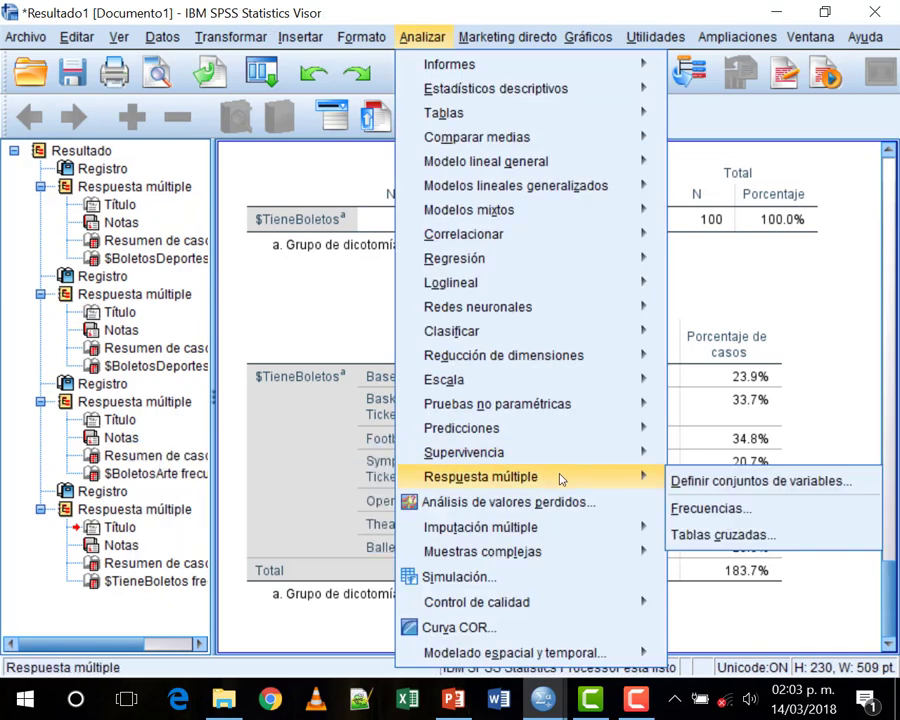
click(726, 536)
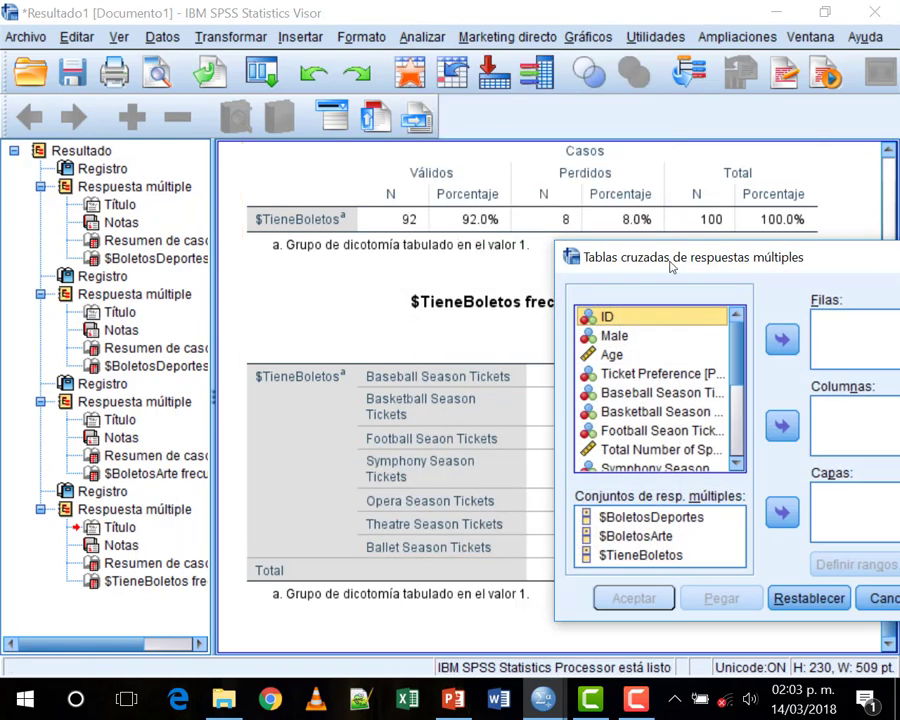
drag(671, 262, 295, 97)
drag(368, 250, 357, 195)
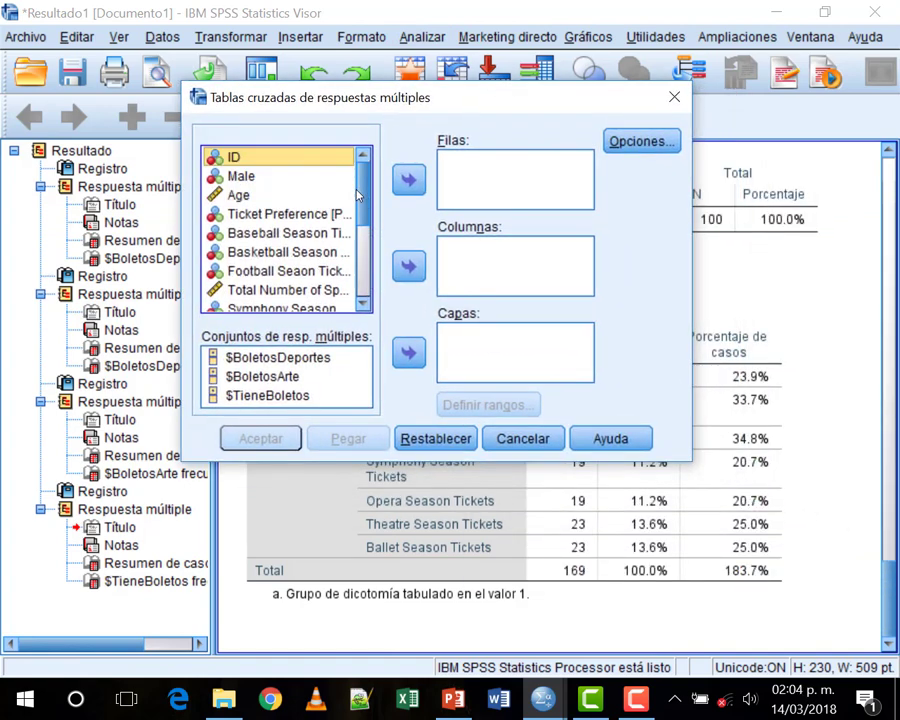
click(236, 194)
click(236, 176)
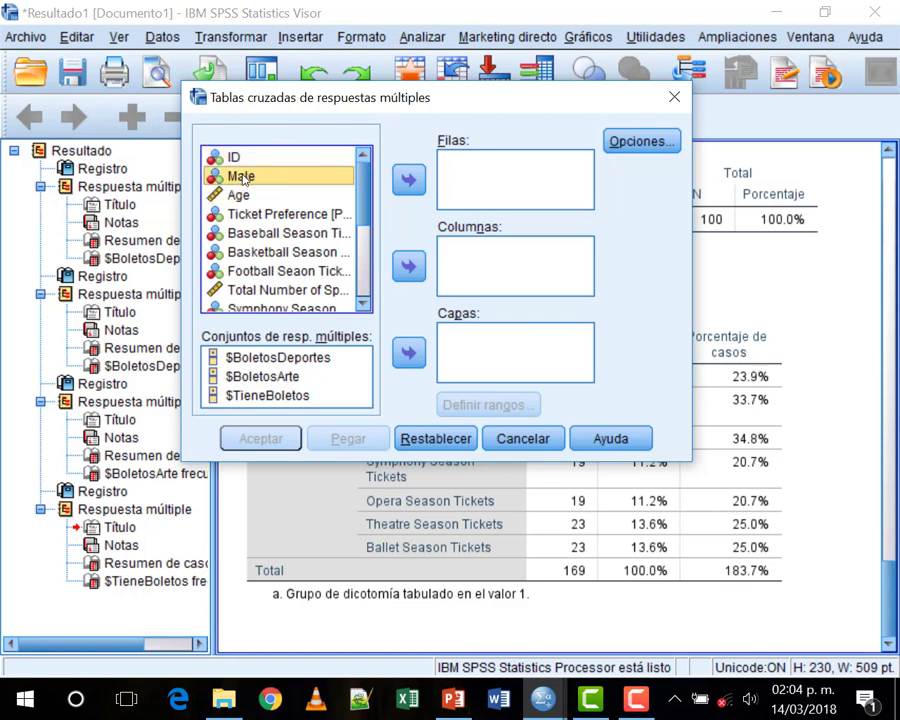
drag(236, 177, 454, 192)
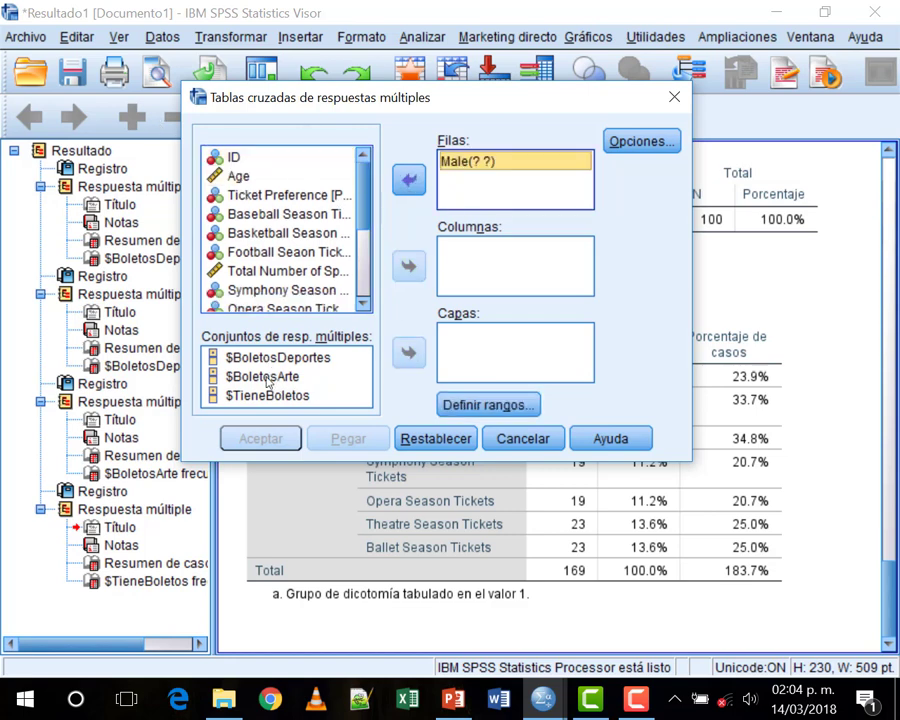
click(272, 398)
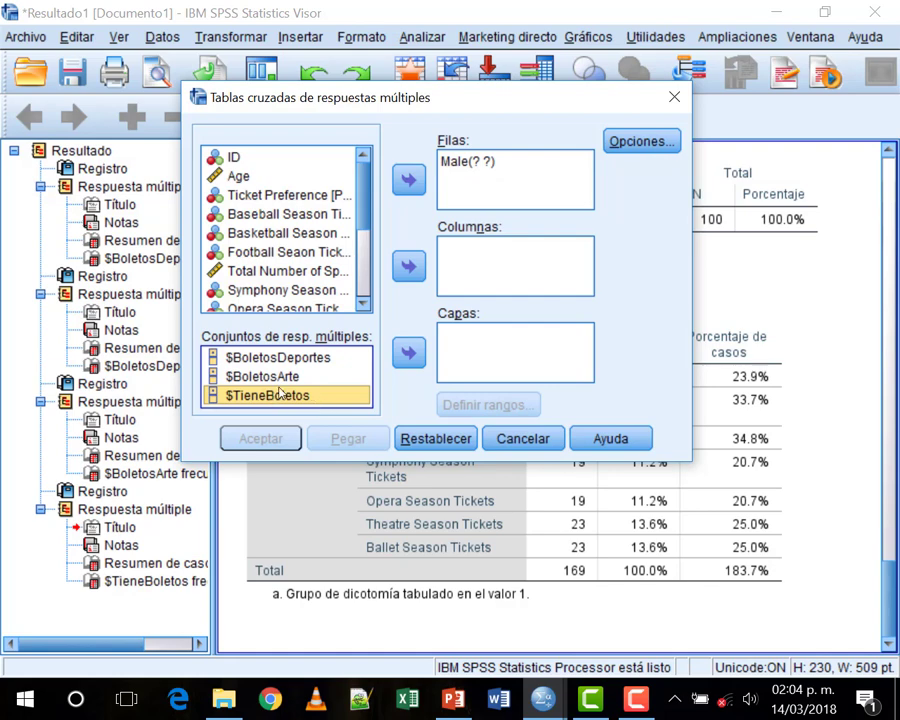
drag(275, 400, 490, 350)
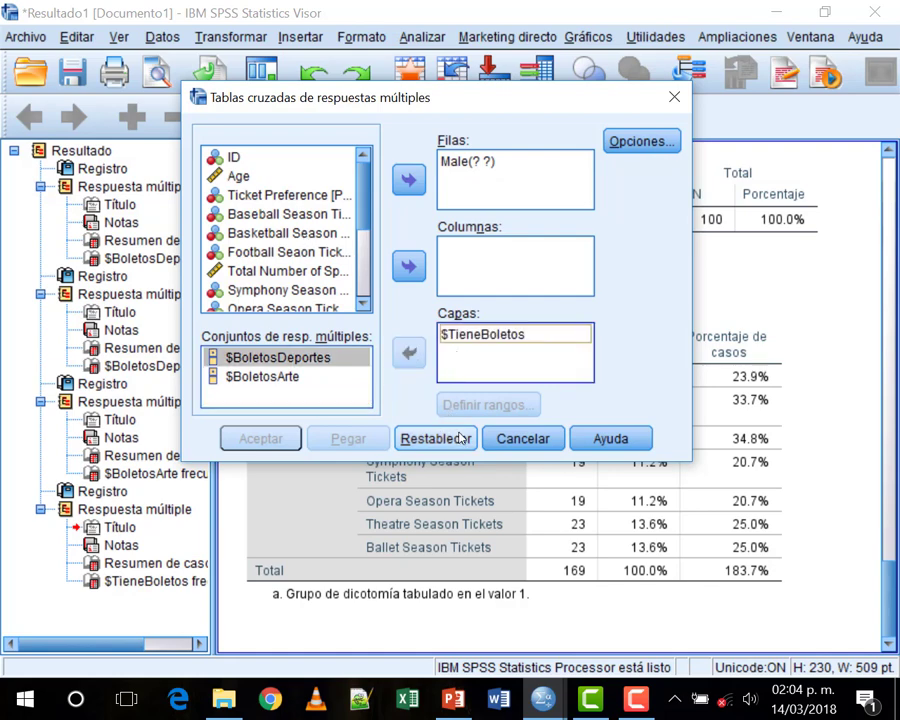
click(611, 141)
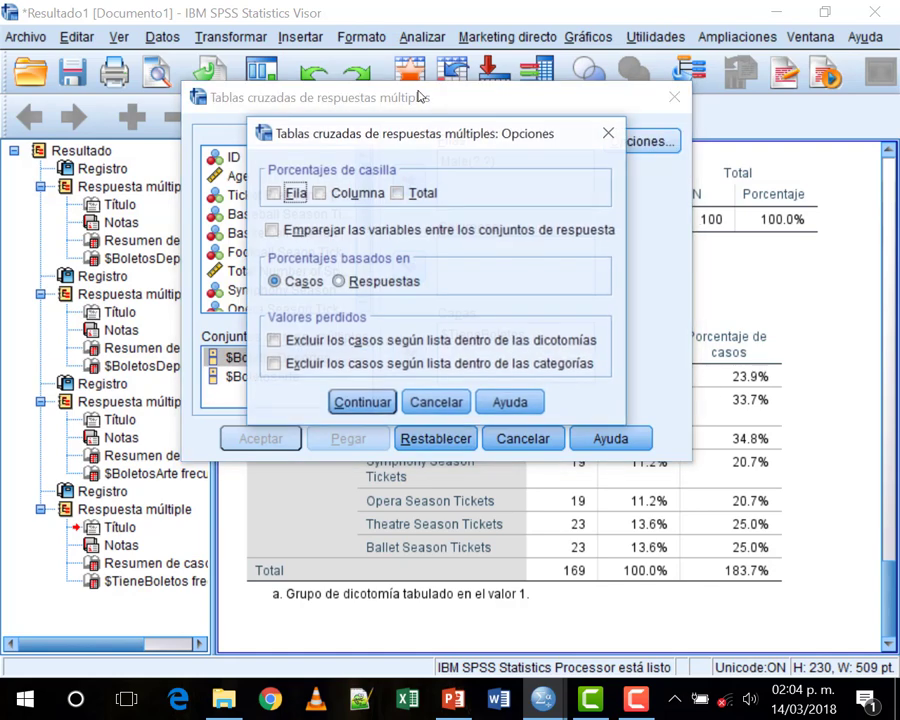
click(434, 402)
click(520, 439)
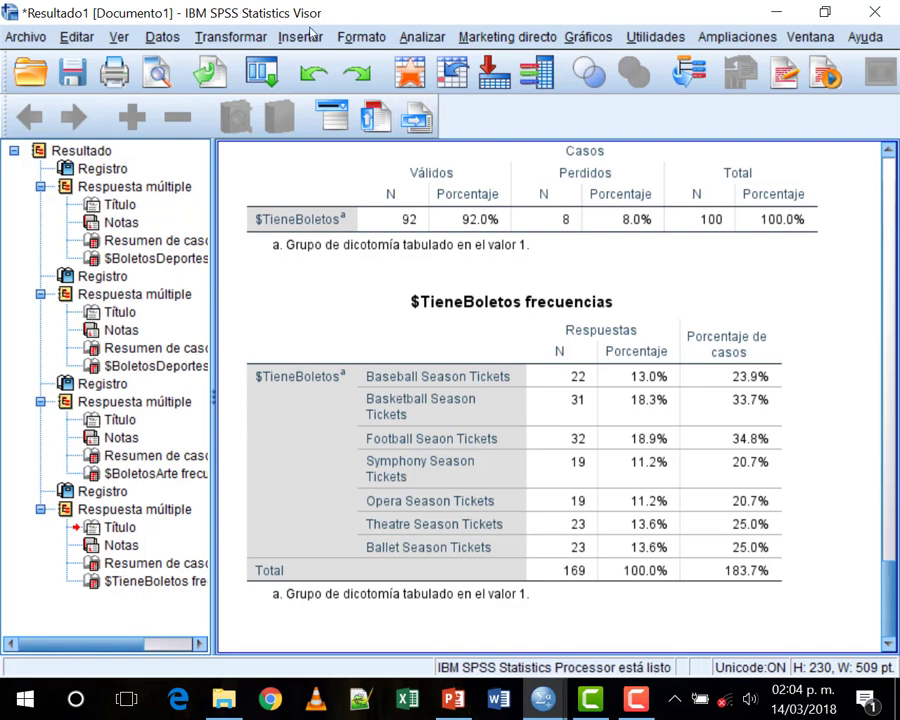
Step: Set up a multiple response crosstab with Male in the rows, Age in the columns and $TieneBoletos as the layer
key(alt+i)
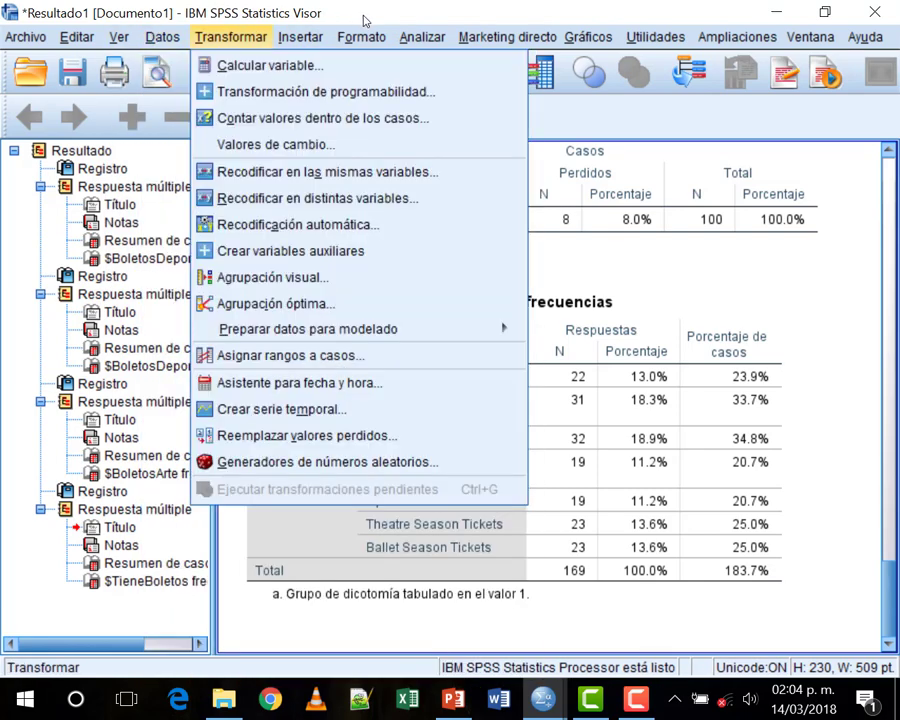
mouse_move(422, 37)
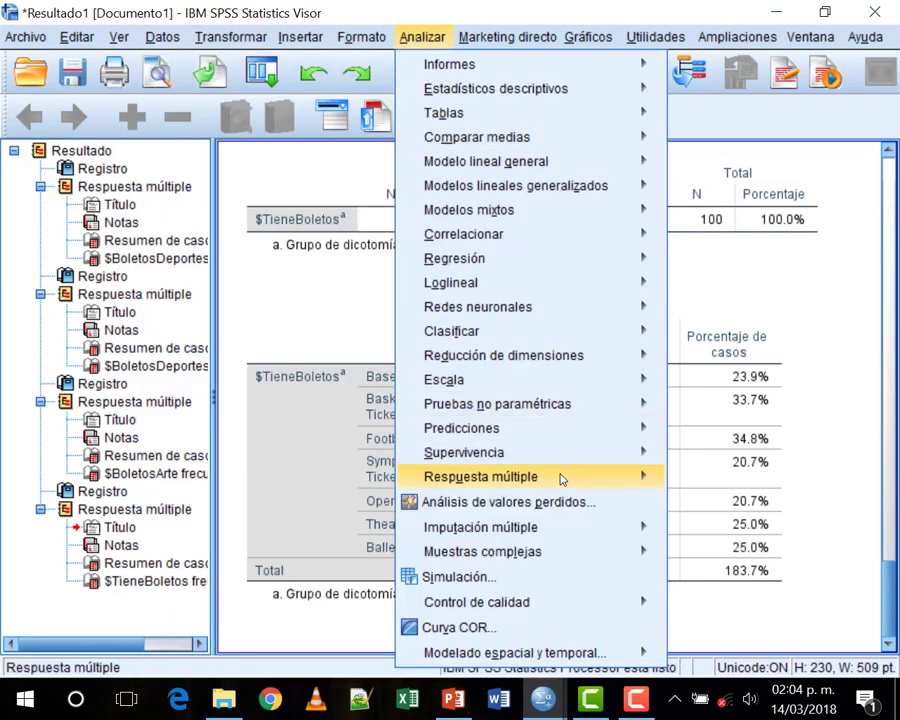
mouse_move(617, 488)
click(720, 532)
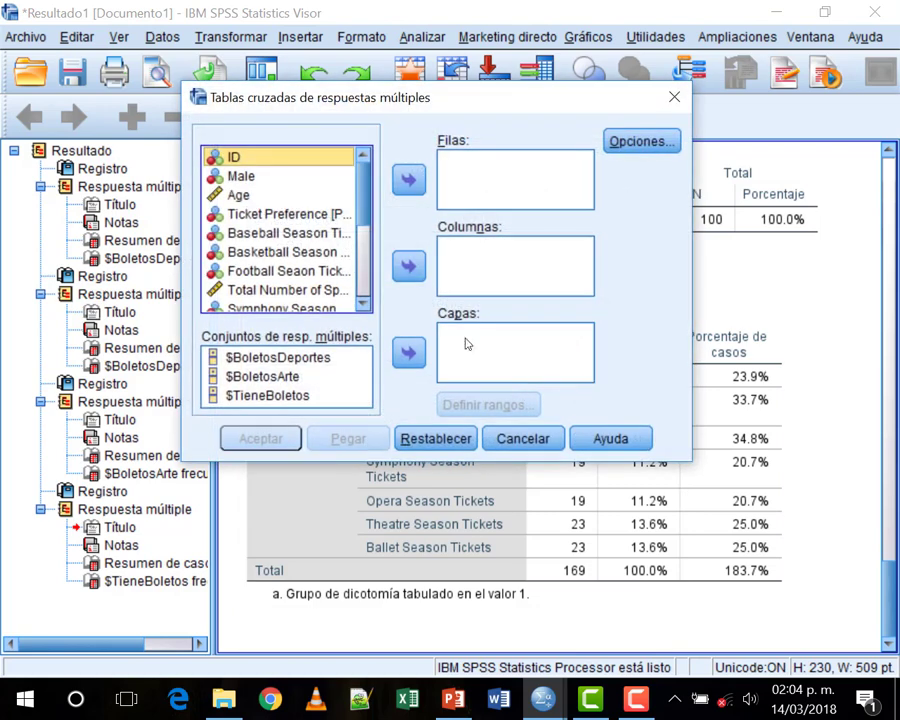
click(245, 182)
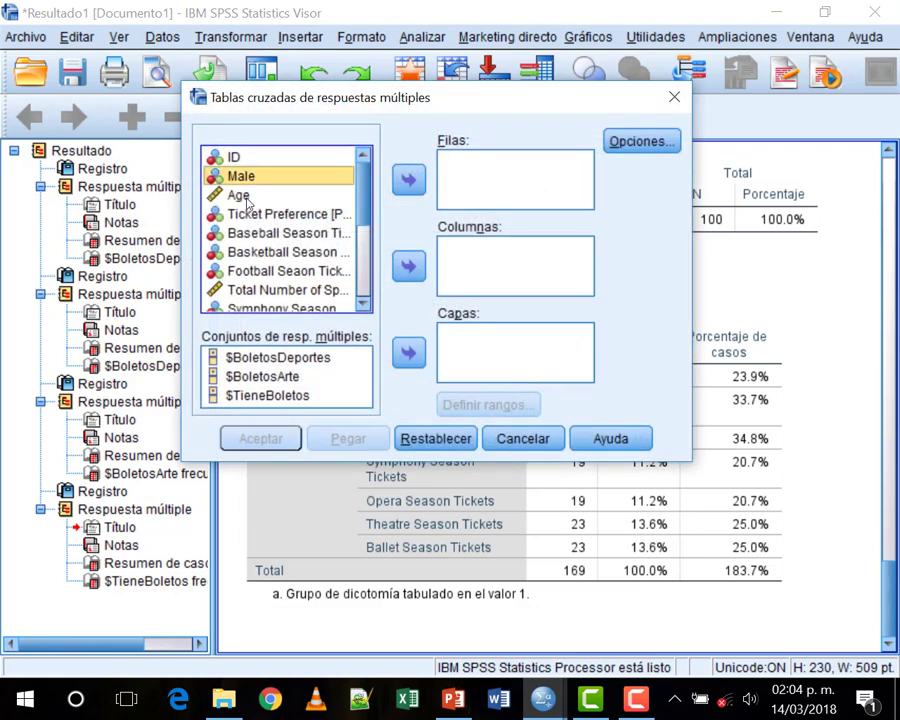
drag(241, 176, 472, 186)
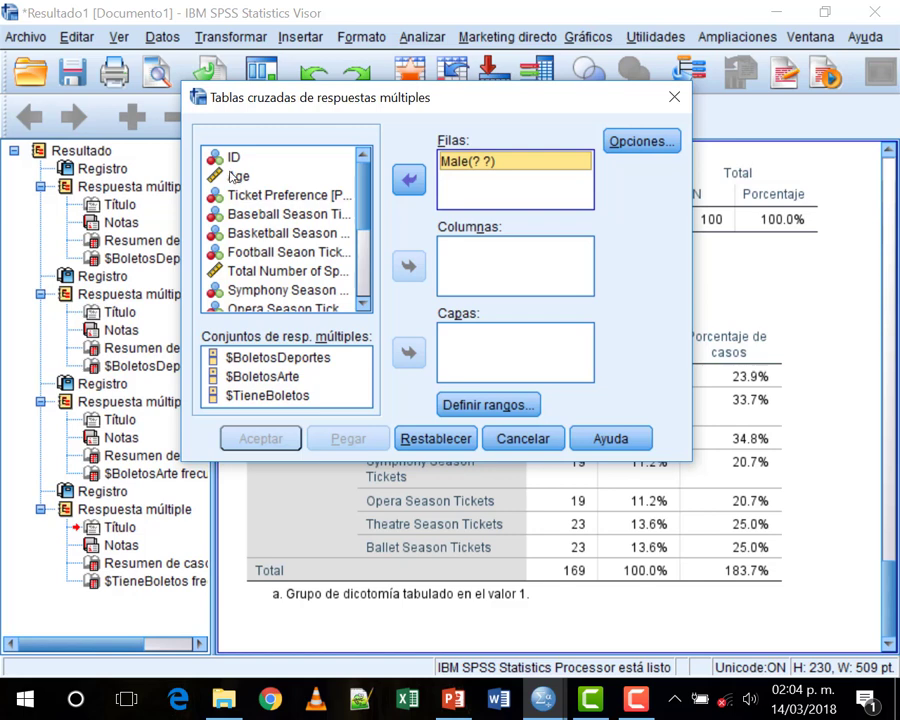
drag(238, 176, 498, 264)
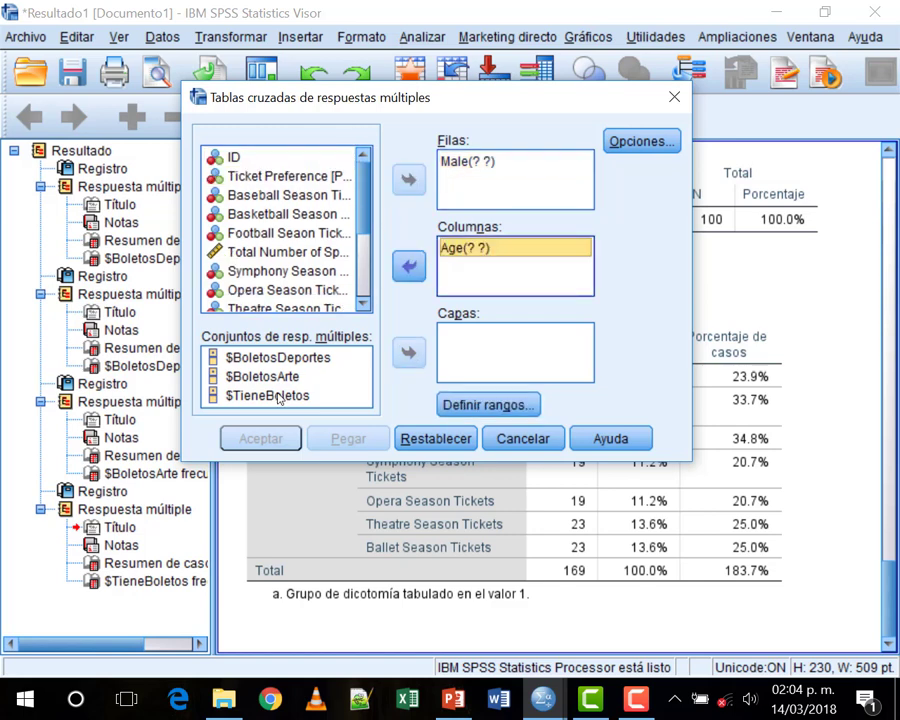
drag(267, 395, 462, 348)
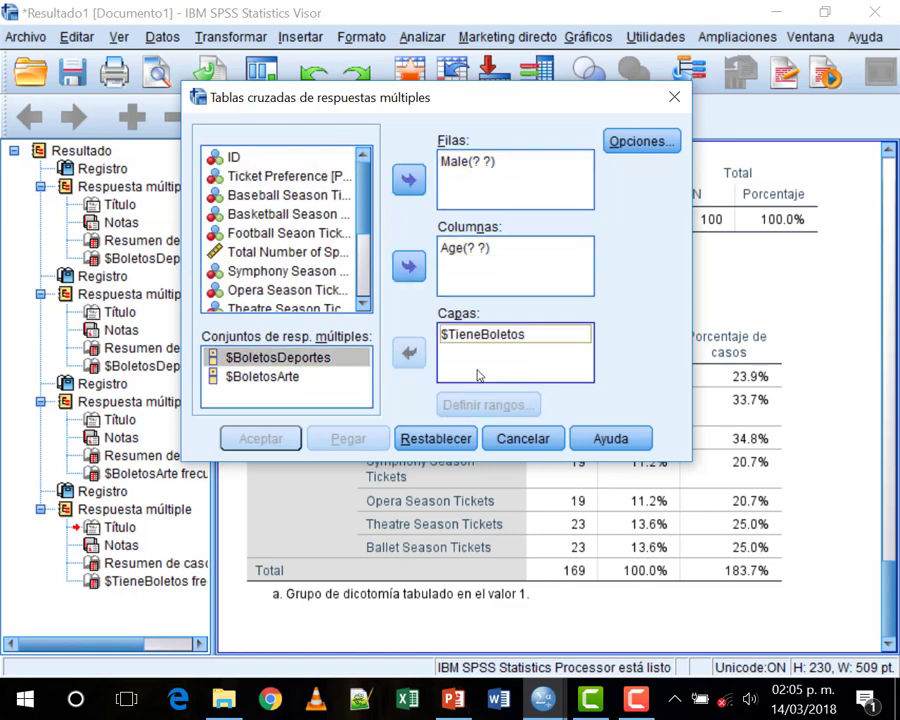
Step: Remove Age from the columns and Male from the rows of the crosstab
click(468, 258)
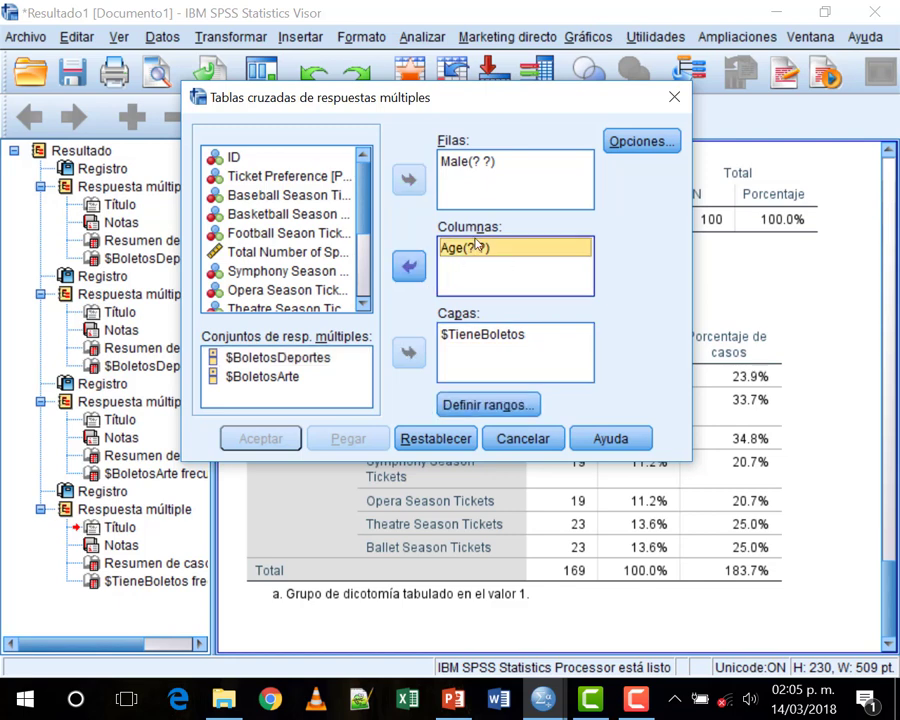
click(409, 265)
click(477, 162)
double_click(477, 162)
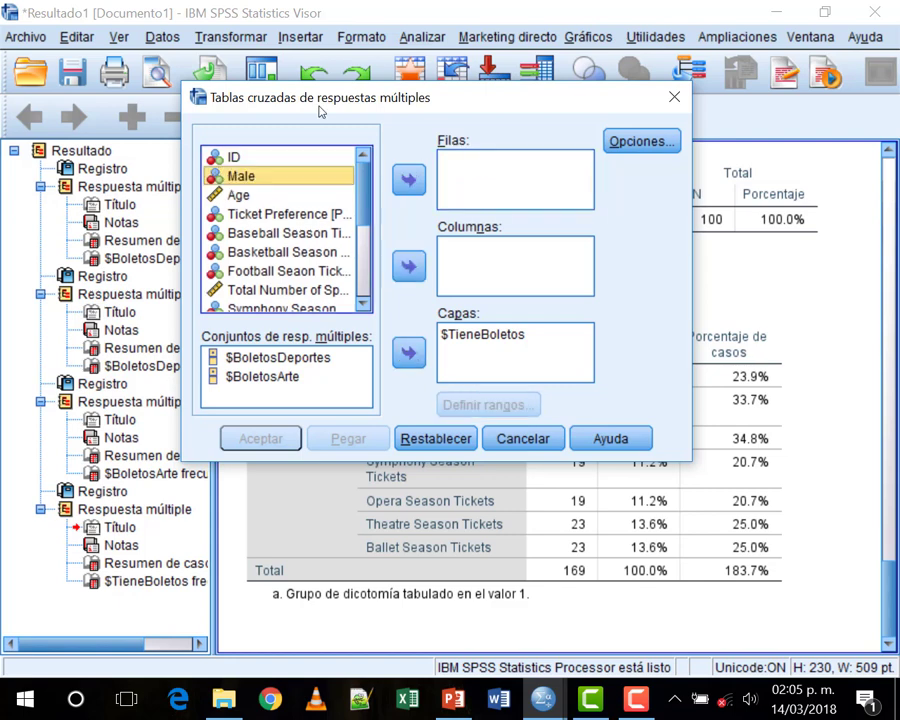
Step: Put Male in the crosstab rows and define its range from 0 to 1
double_click(290, 176)
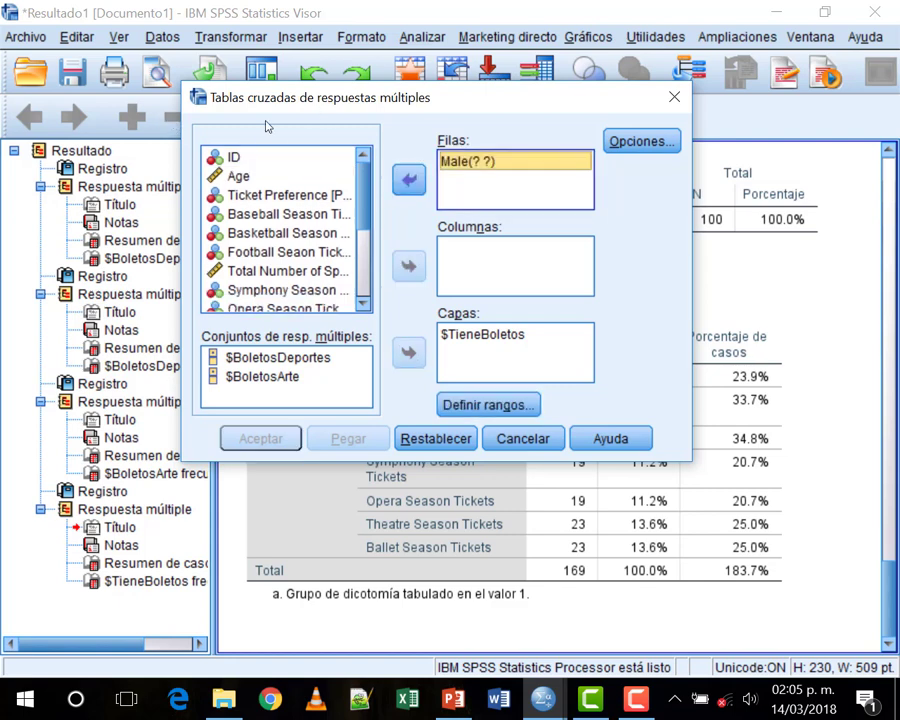
key(alt+d)
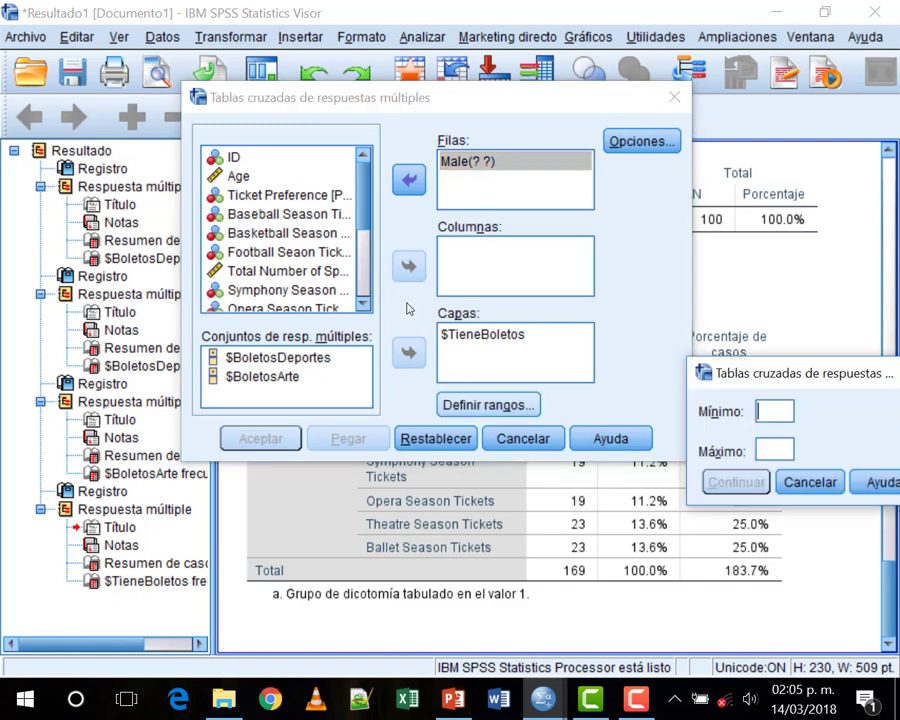
text(0)
key(Tab)
text(1)
drag(745, 371, 526, 314)
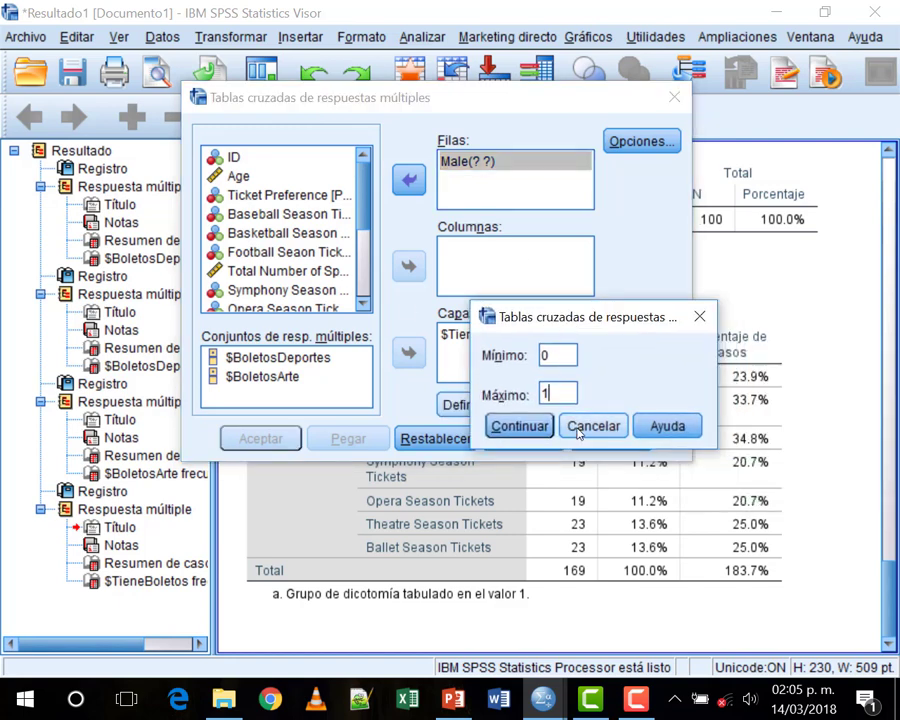
click(519, 426)
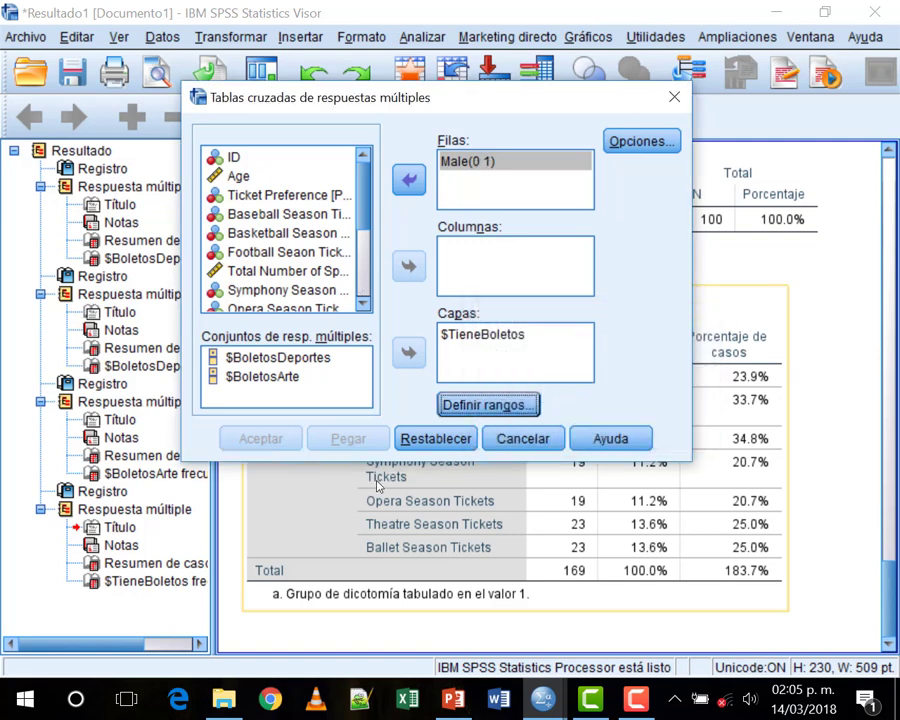
Step: Put Age in the crosstab columns with a range from 1 to 3, and run the crosstab
click(474, 340)
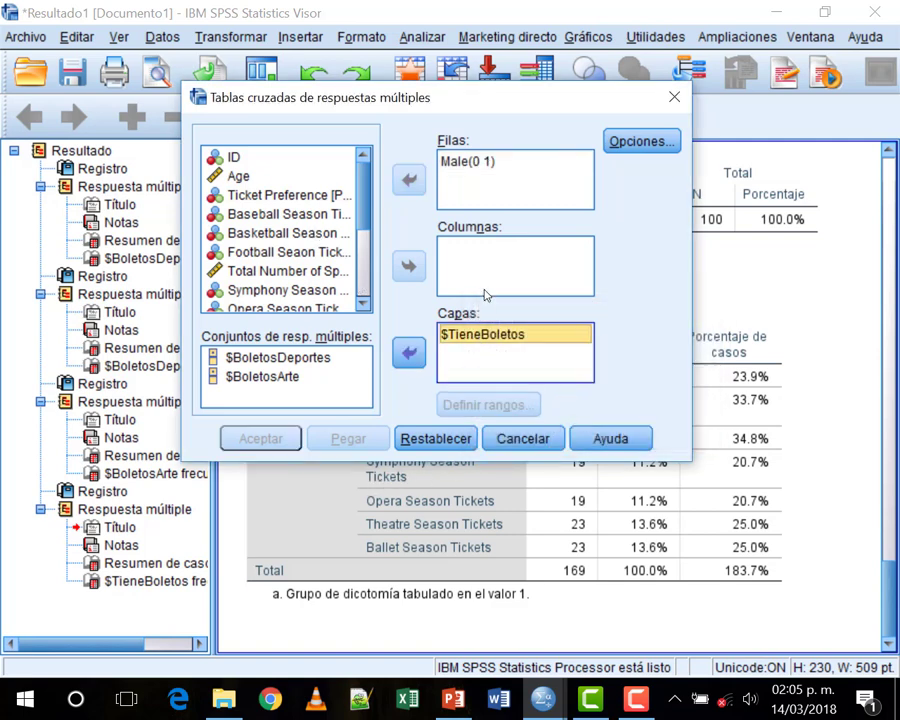
click(241, 179)
drag(241, 179, 466, 264)
click(470, 404)
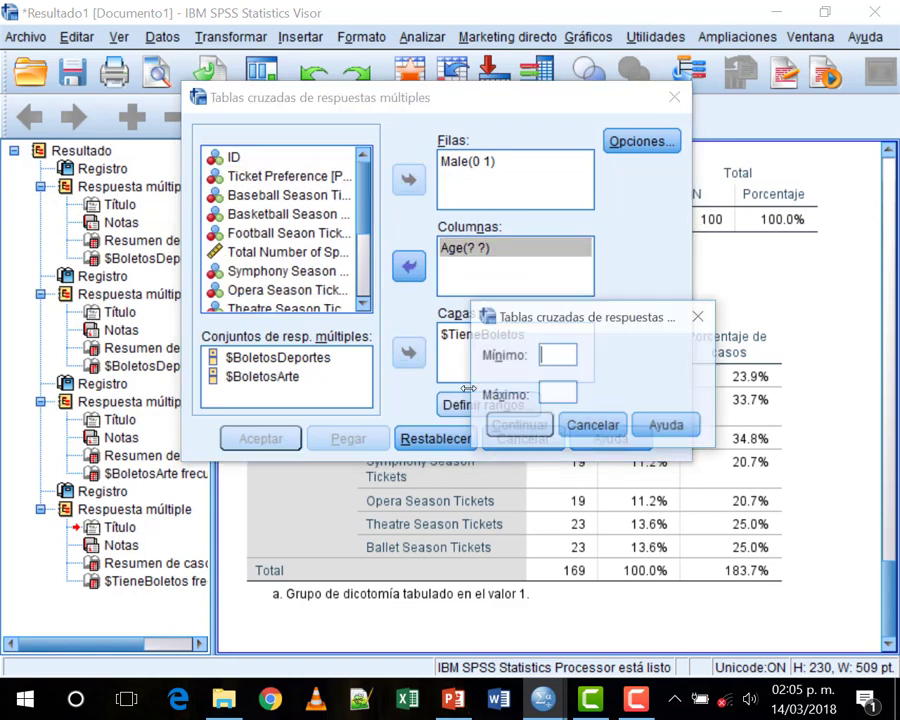
text(1)
click(563, 395)
text(3)
click(505, 426)
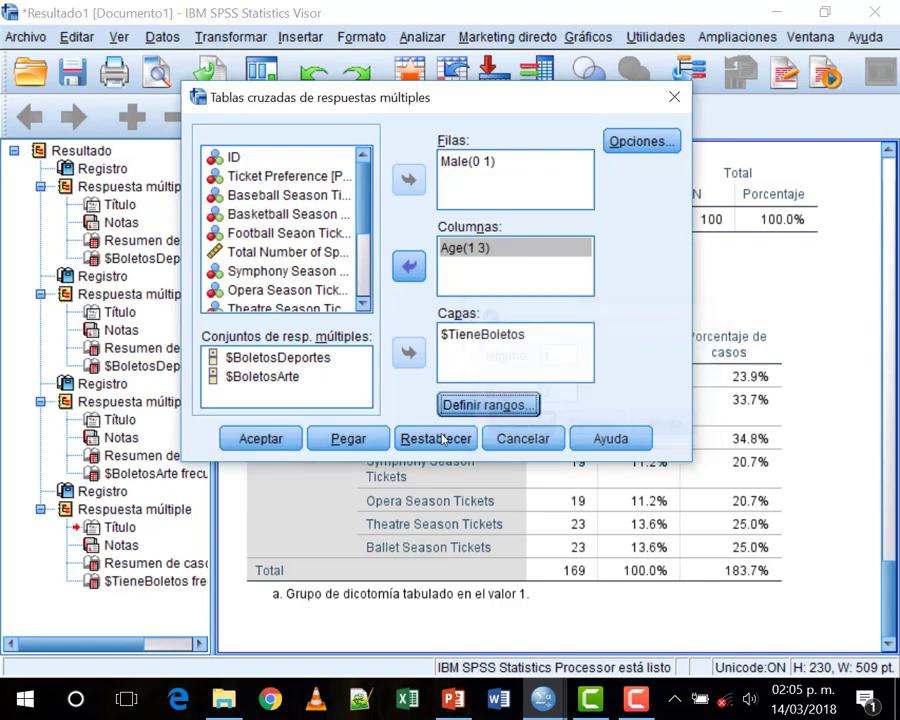
click(255, 438)
Step: Examine the Male*Age*$TieneBoletos crosstab, comparing counts and totals by ticket type, gender and age group
scroll(500, 482, down, 6)
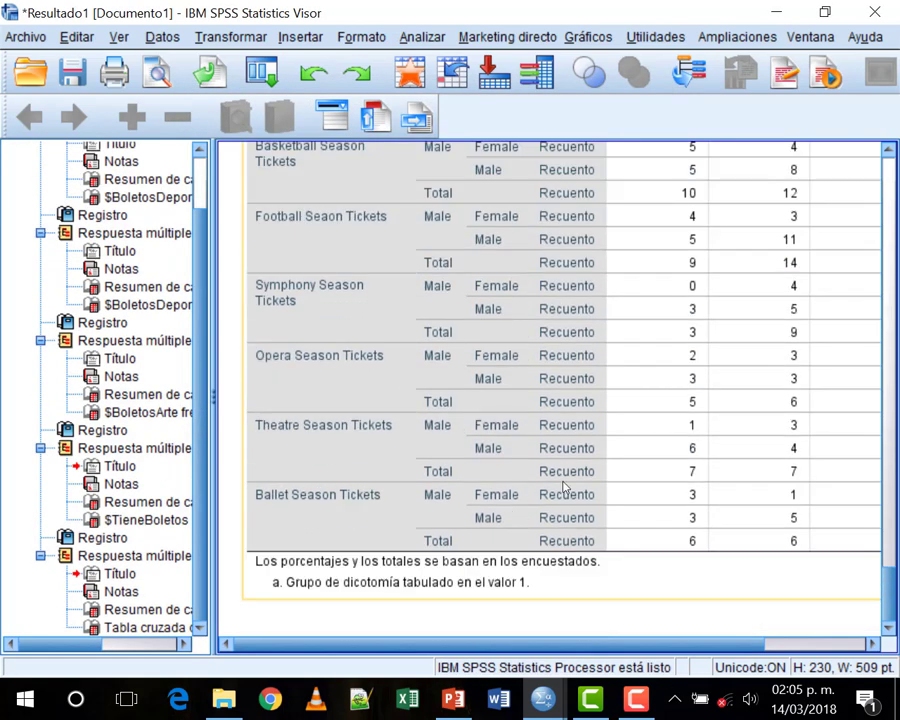
click(713, 645)
scroll(688, 549, up, 3)
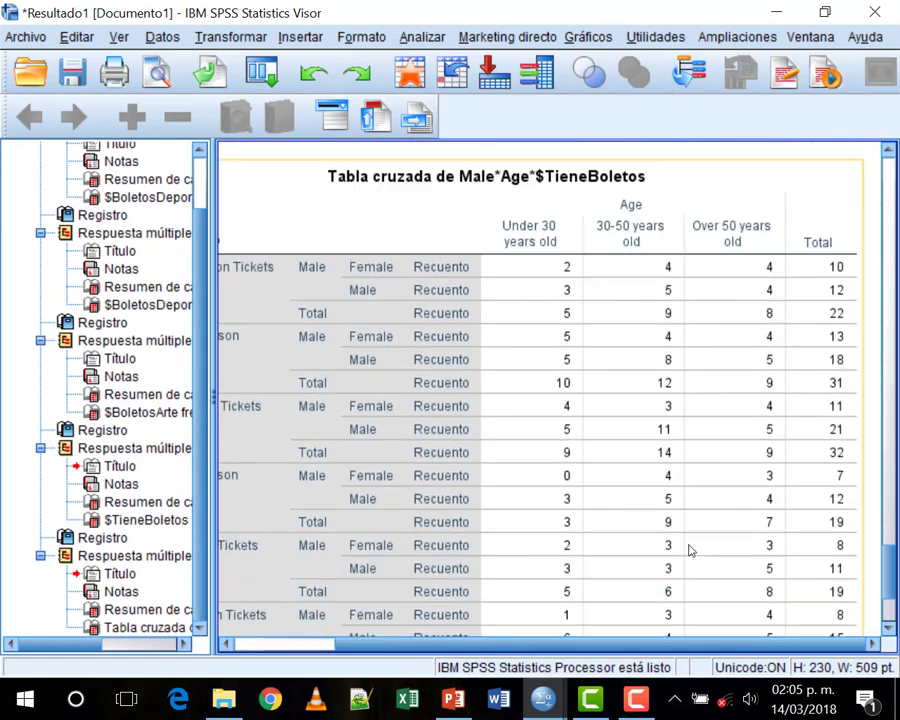
scroll(688, 549, up, 4)
scroll(688, 549, down, 3)
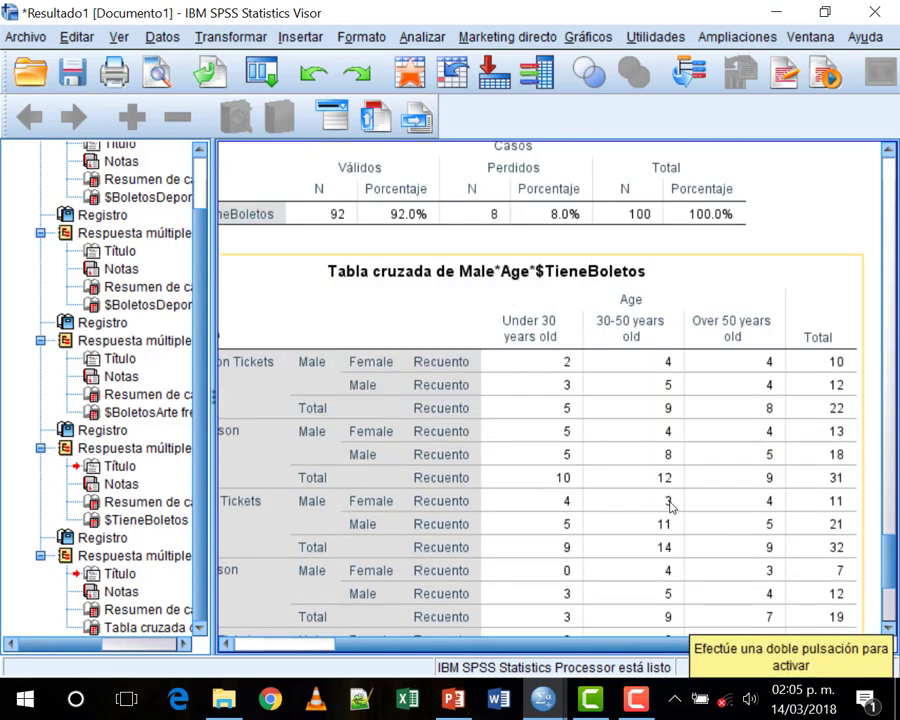
scroll(620, 649, left, 1)
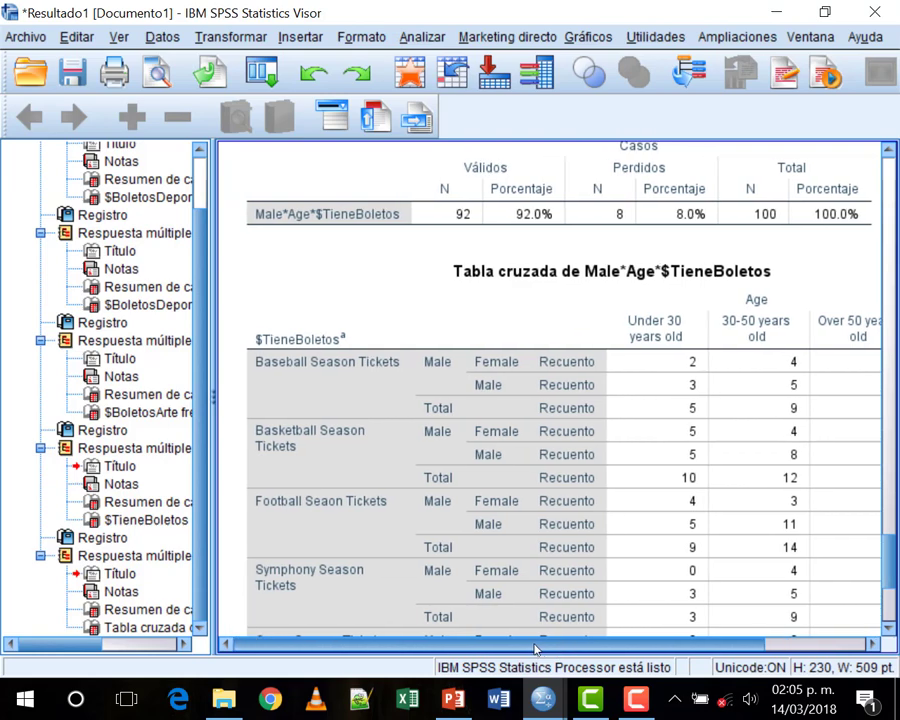
scroll(553, 648, right, 3)
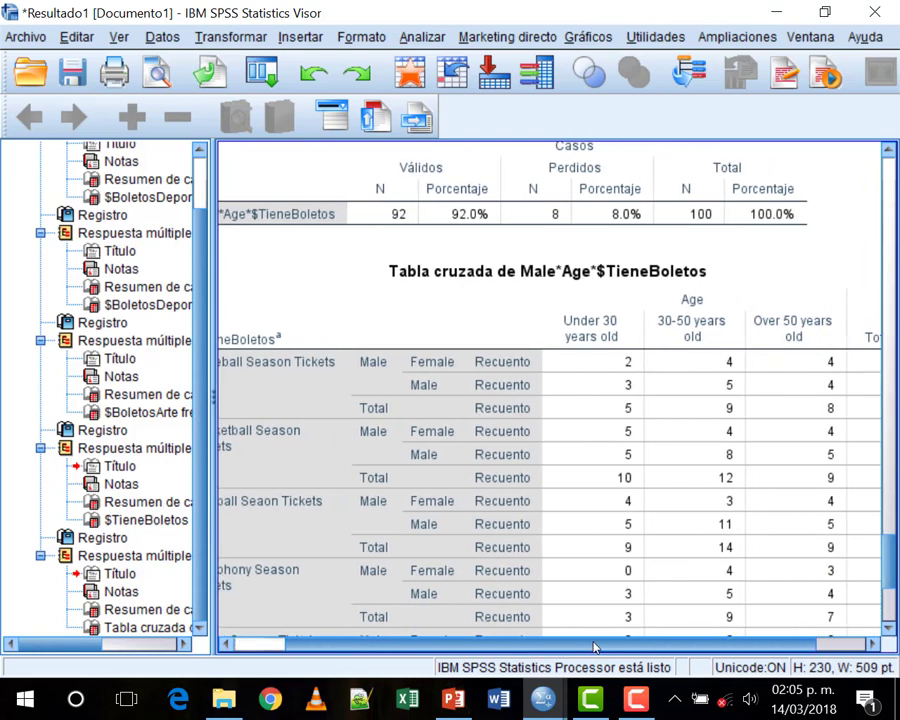
scroll(594, 647, left, 2)
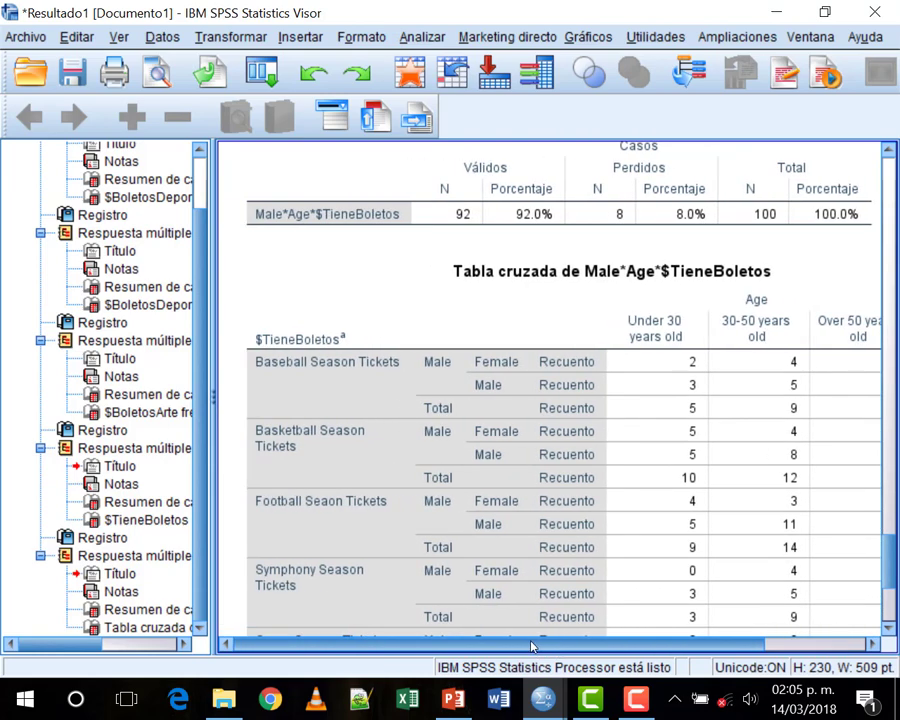
scroll(583, 647, right, 6)
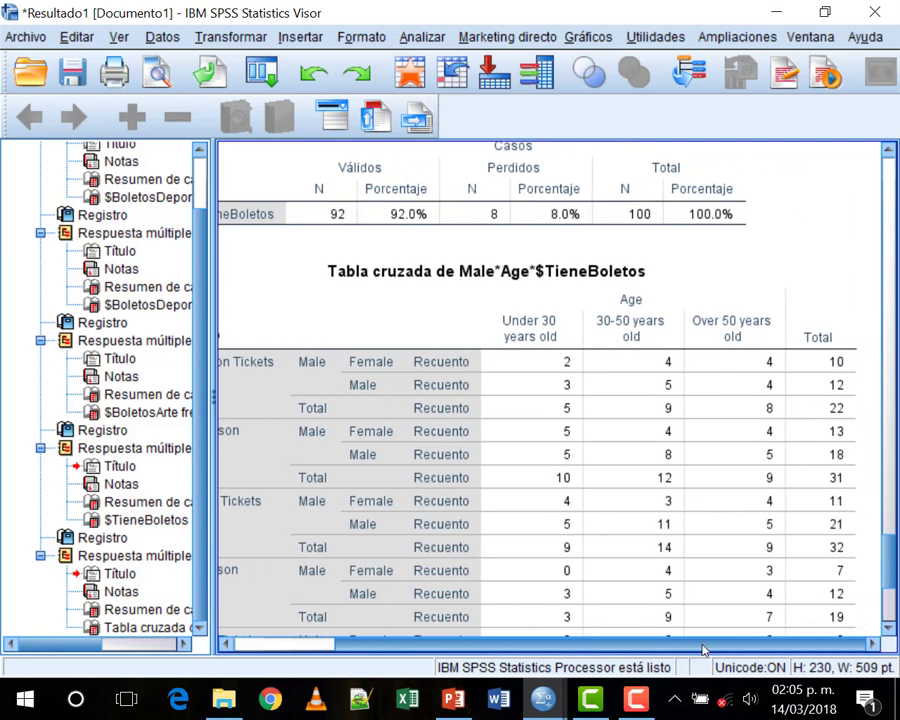
click(730, 542)
scroll(730, 542, down, 3)
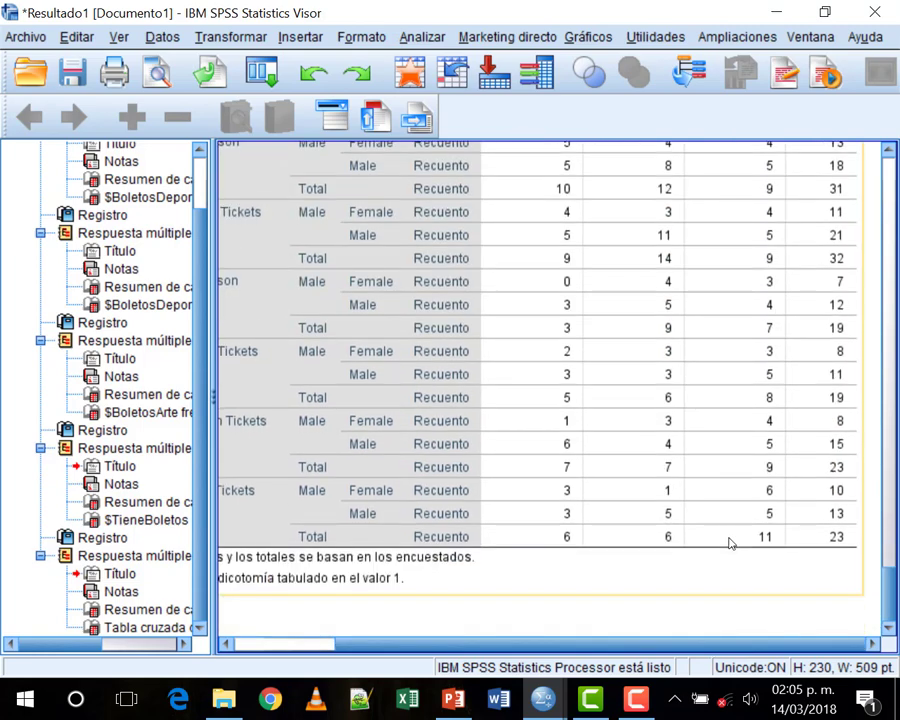
scroll(730, 542, up, 2)
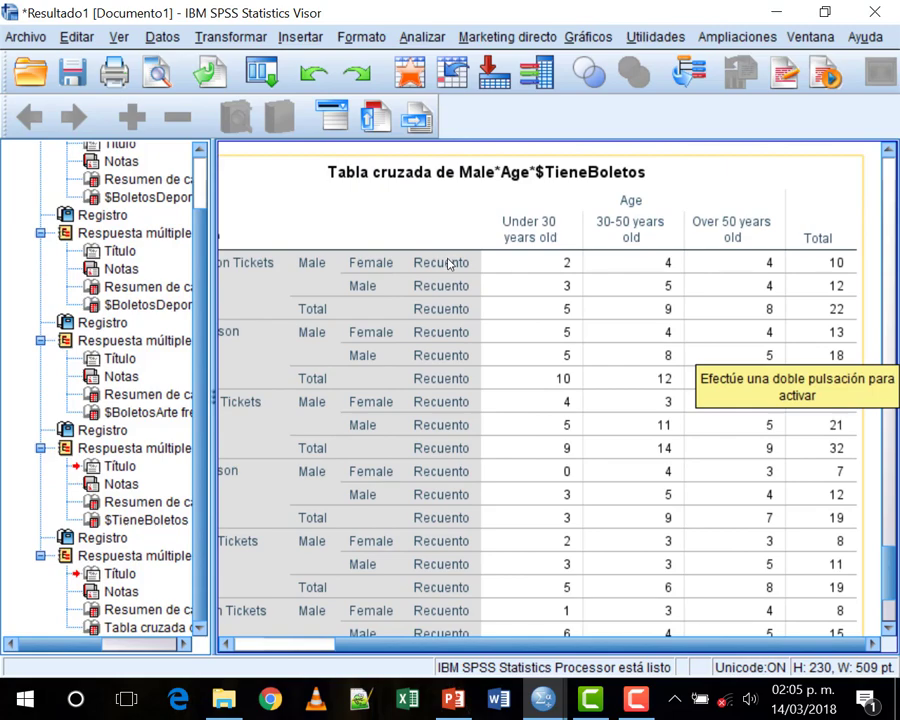
Step: Lock the Windows session
key(super+l)
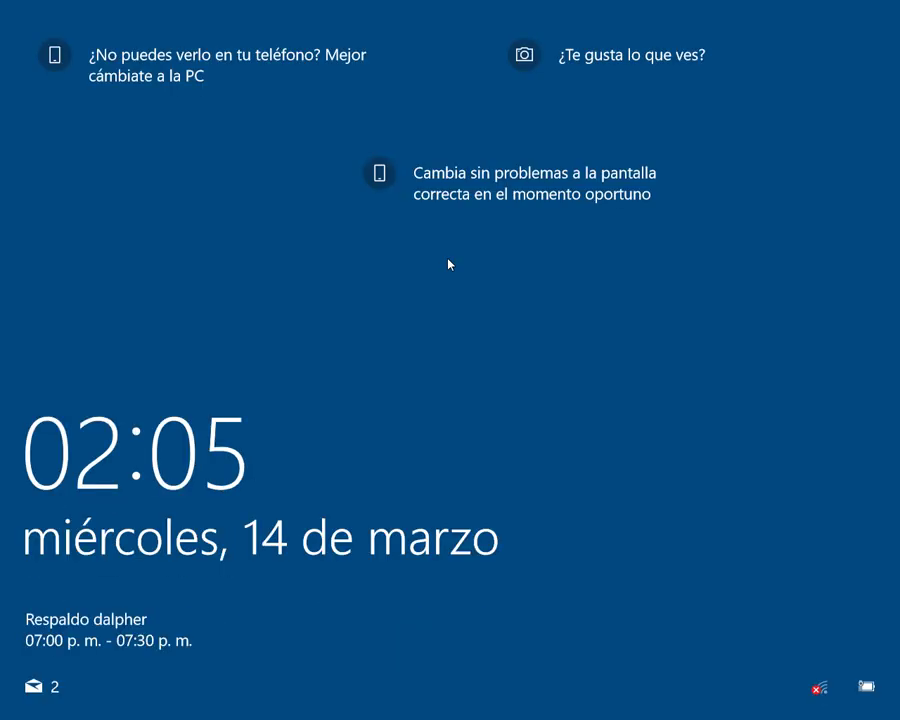